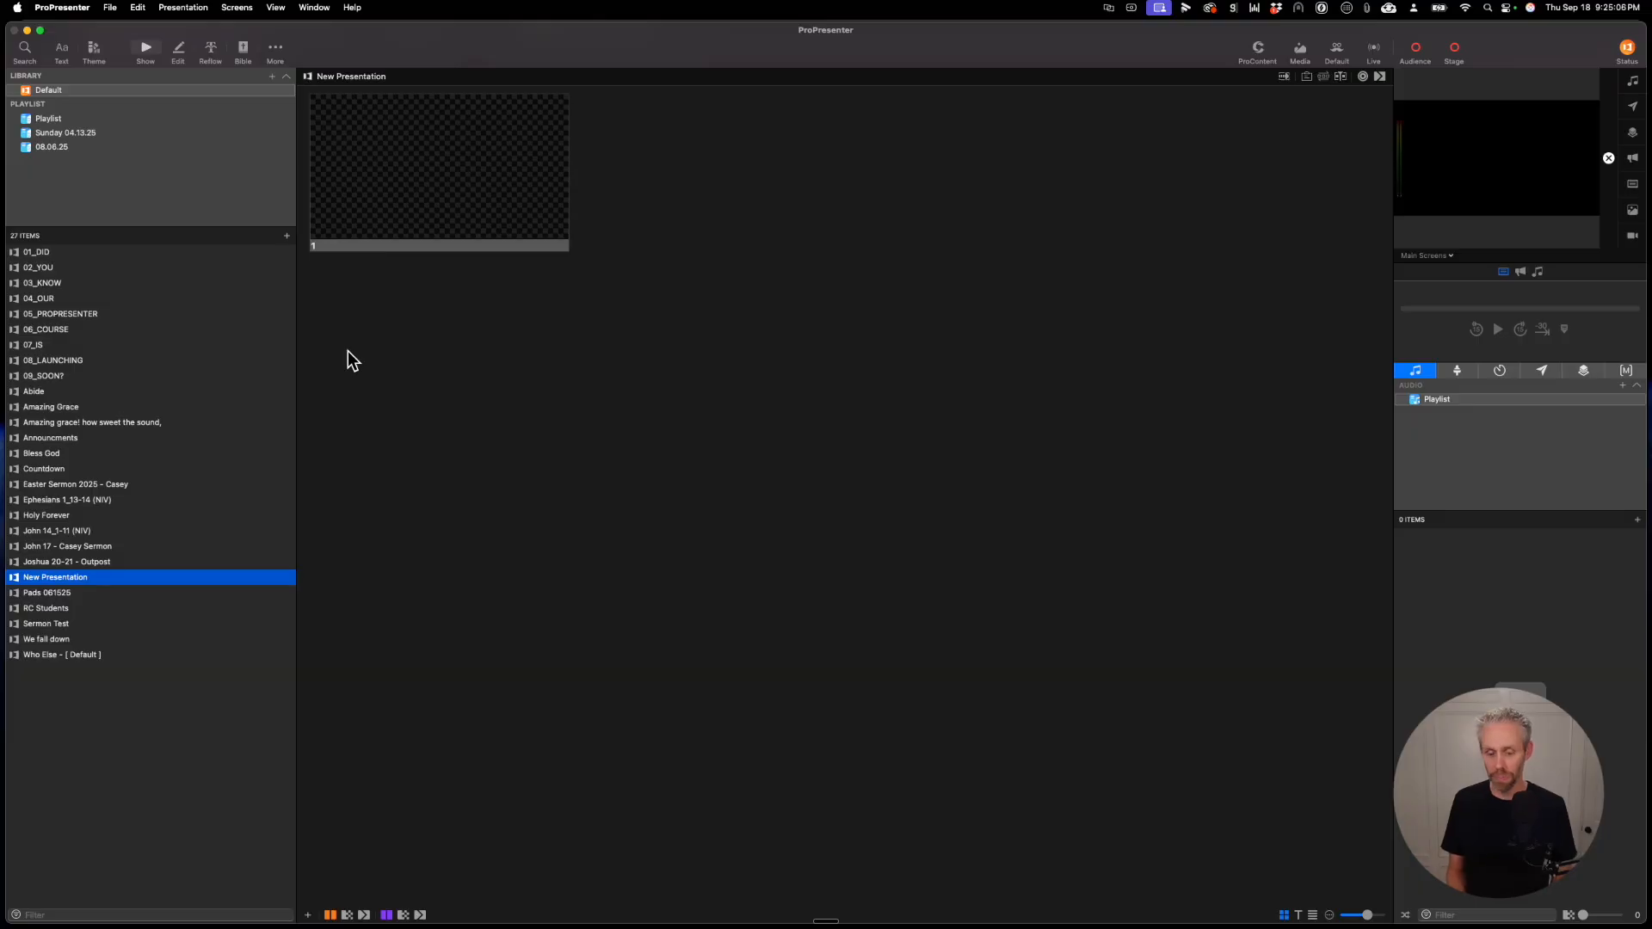
Step: Create a new presentation named PADS at 1920 x 1080 in the Default library and the 08.06.25 playlist
key(super+n)
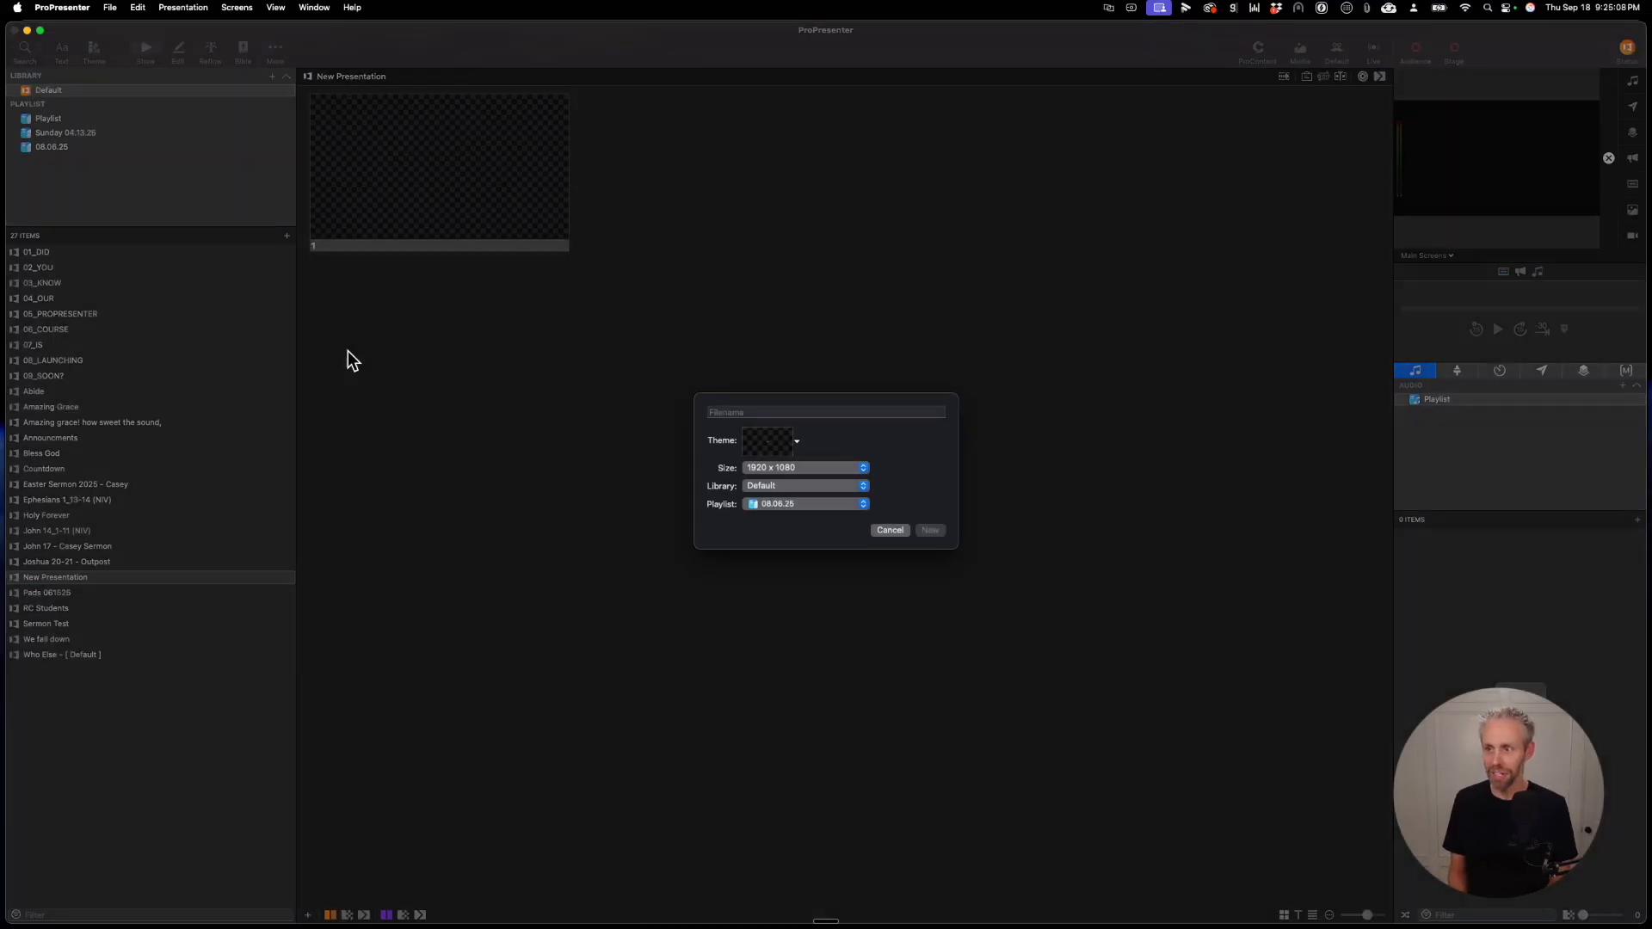
text(PADS)
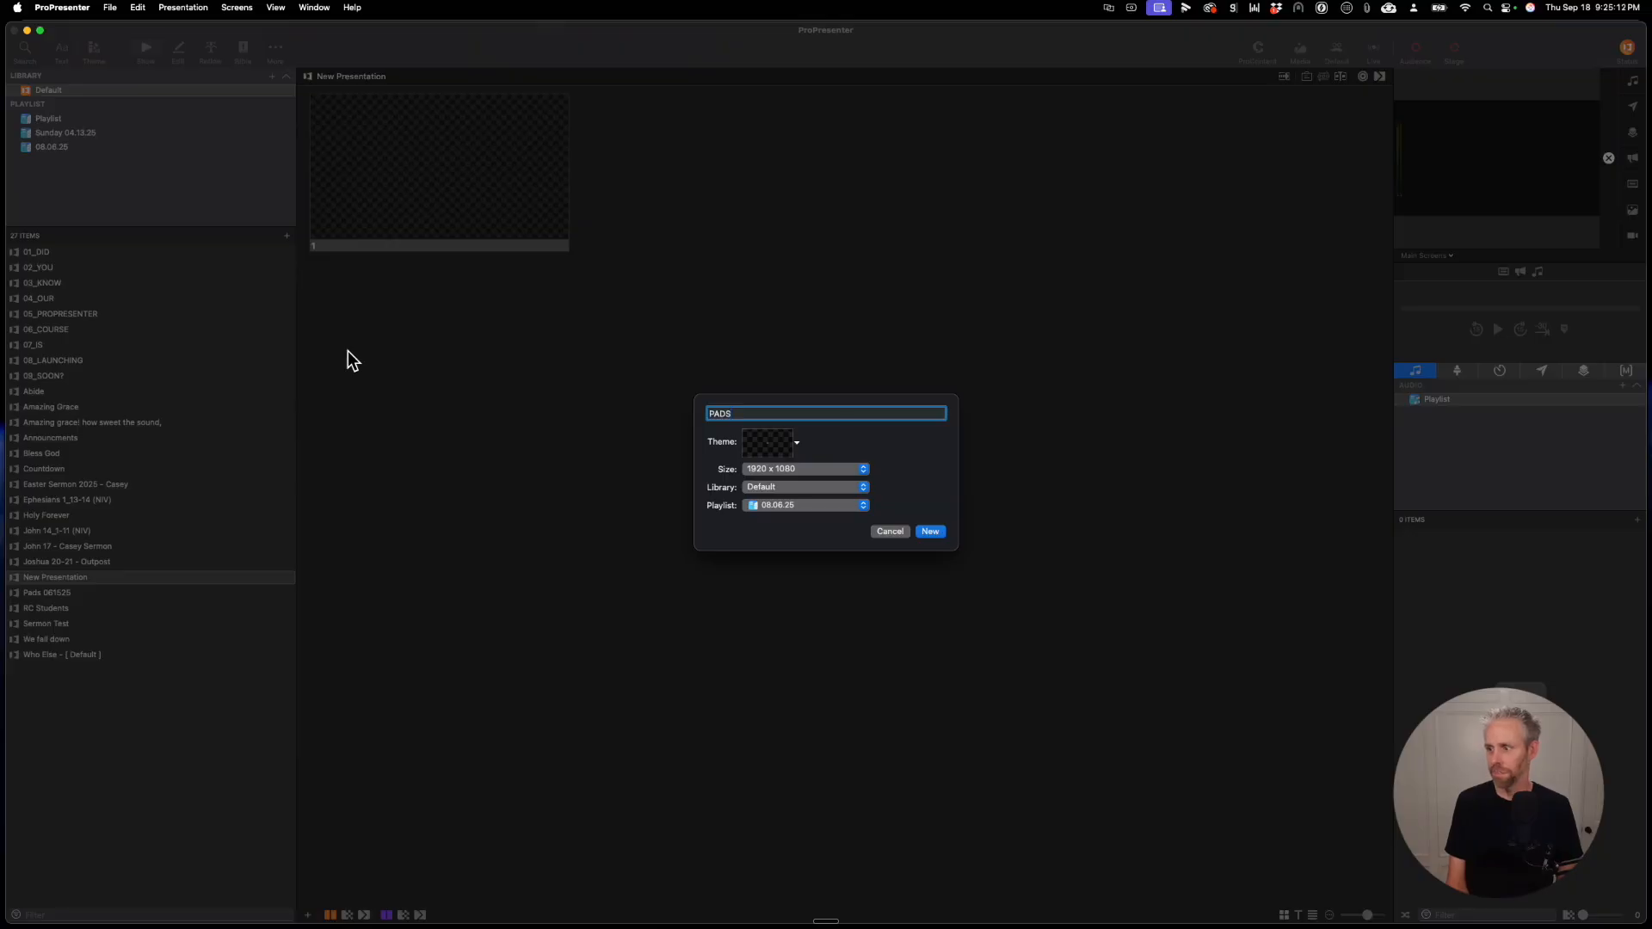
key(Return)
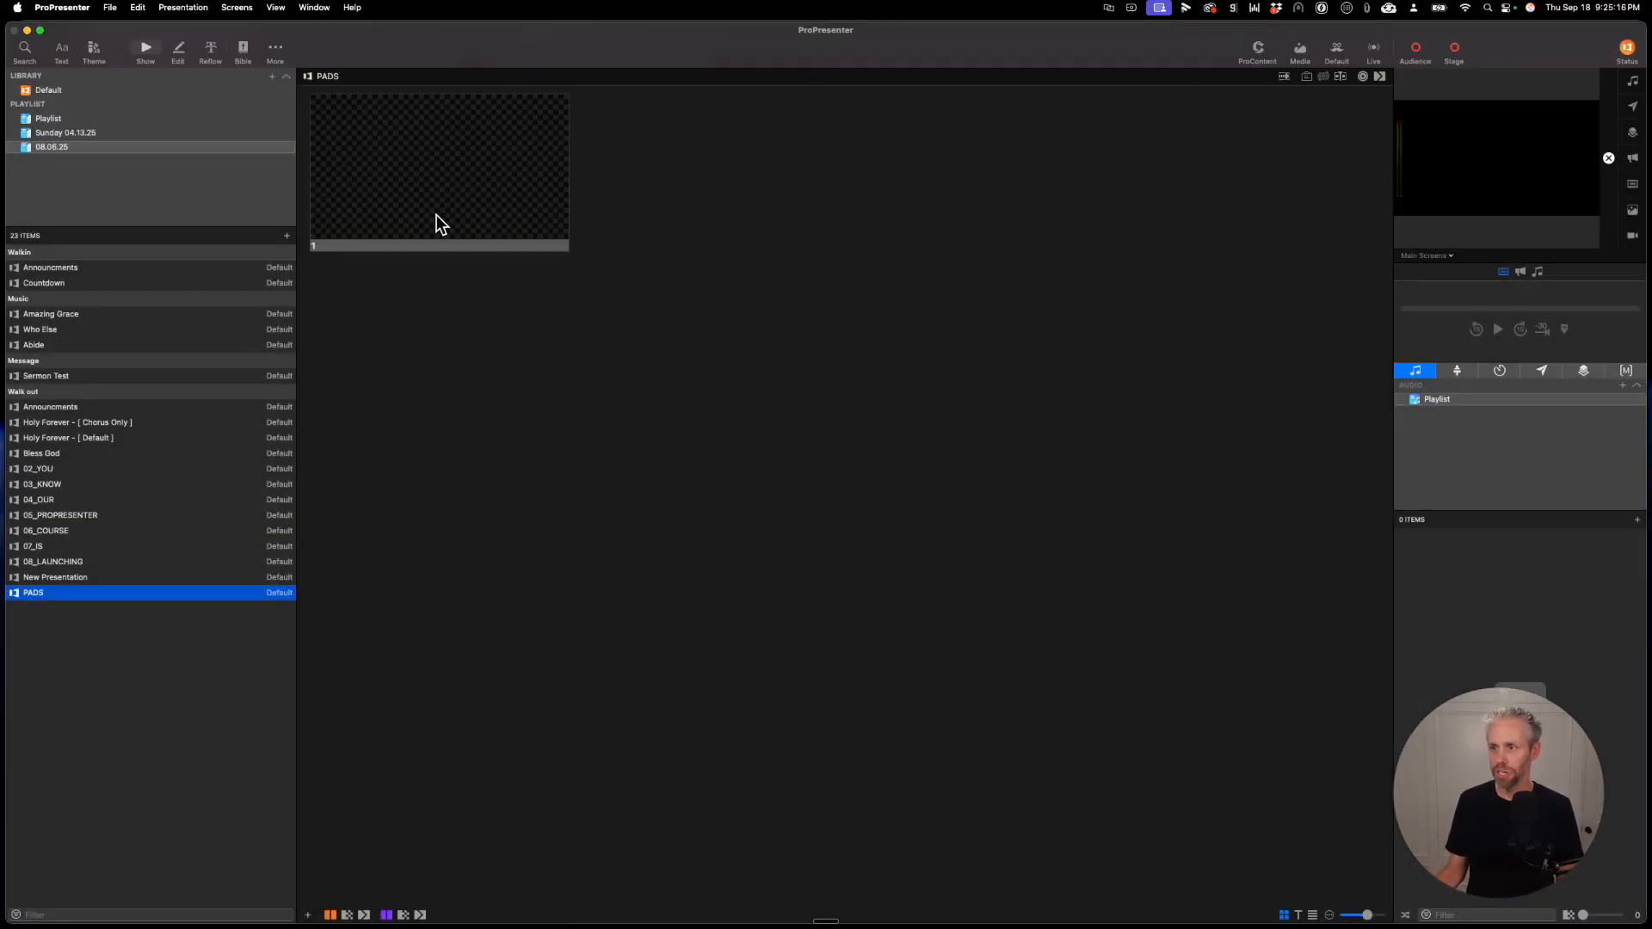
Step: Open the PADS presentation's blank slide for editing and enter "Ab" in its text box
right_click(439, 173)
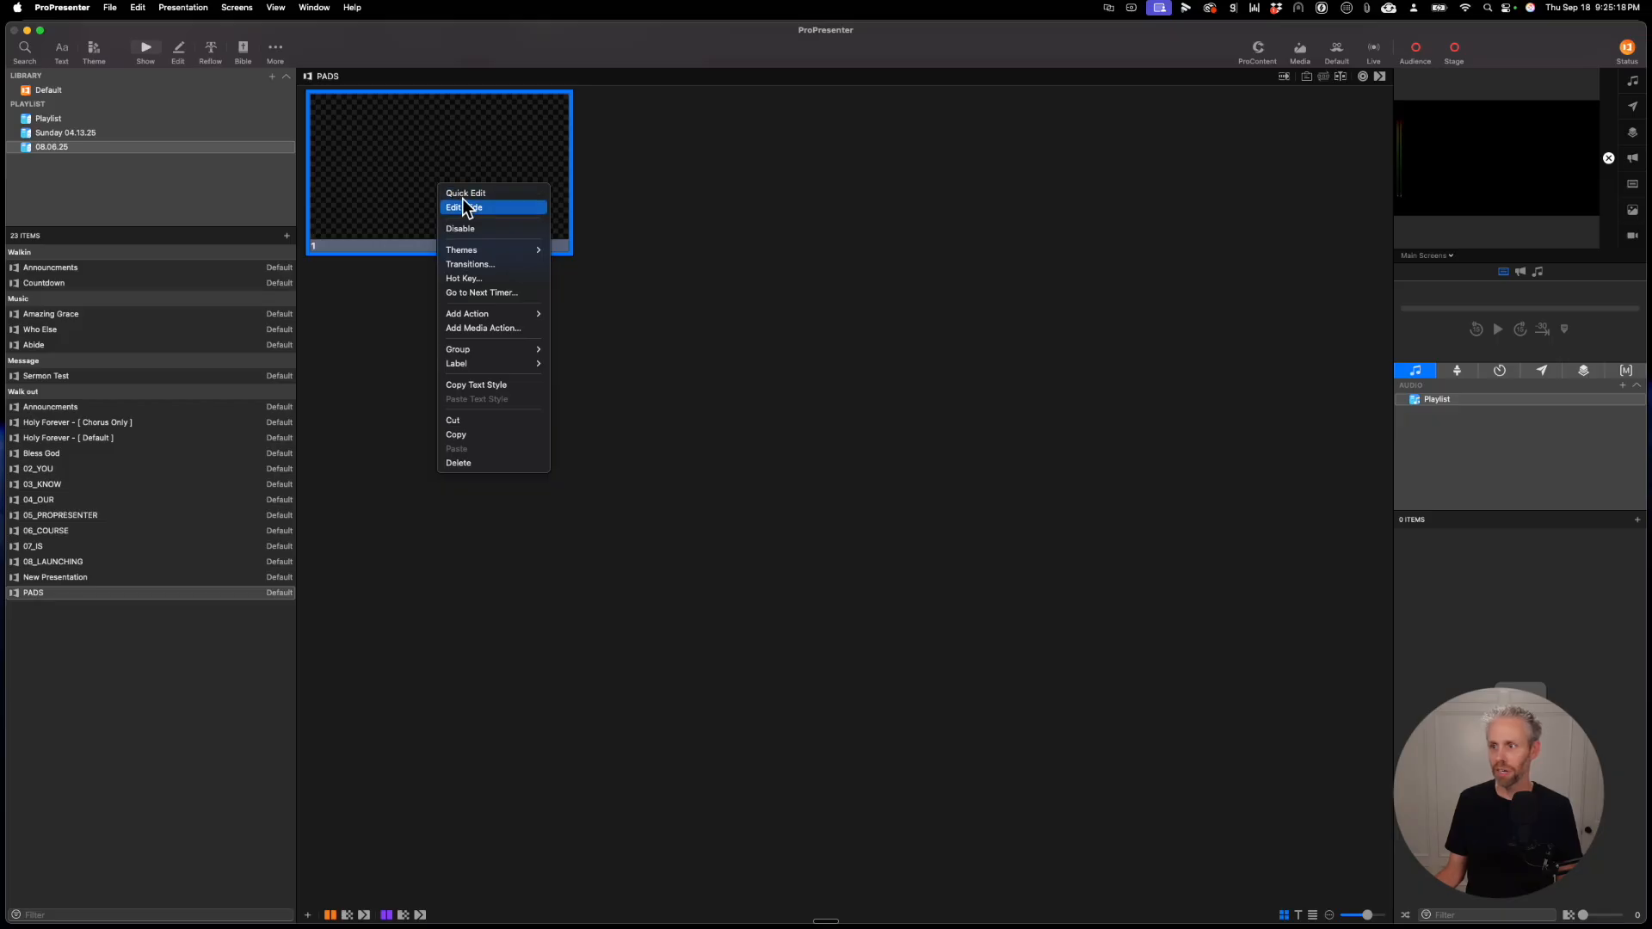
click(463, 204)
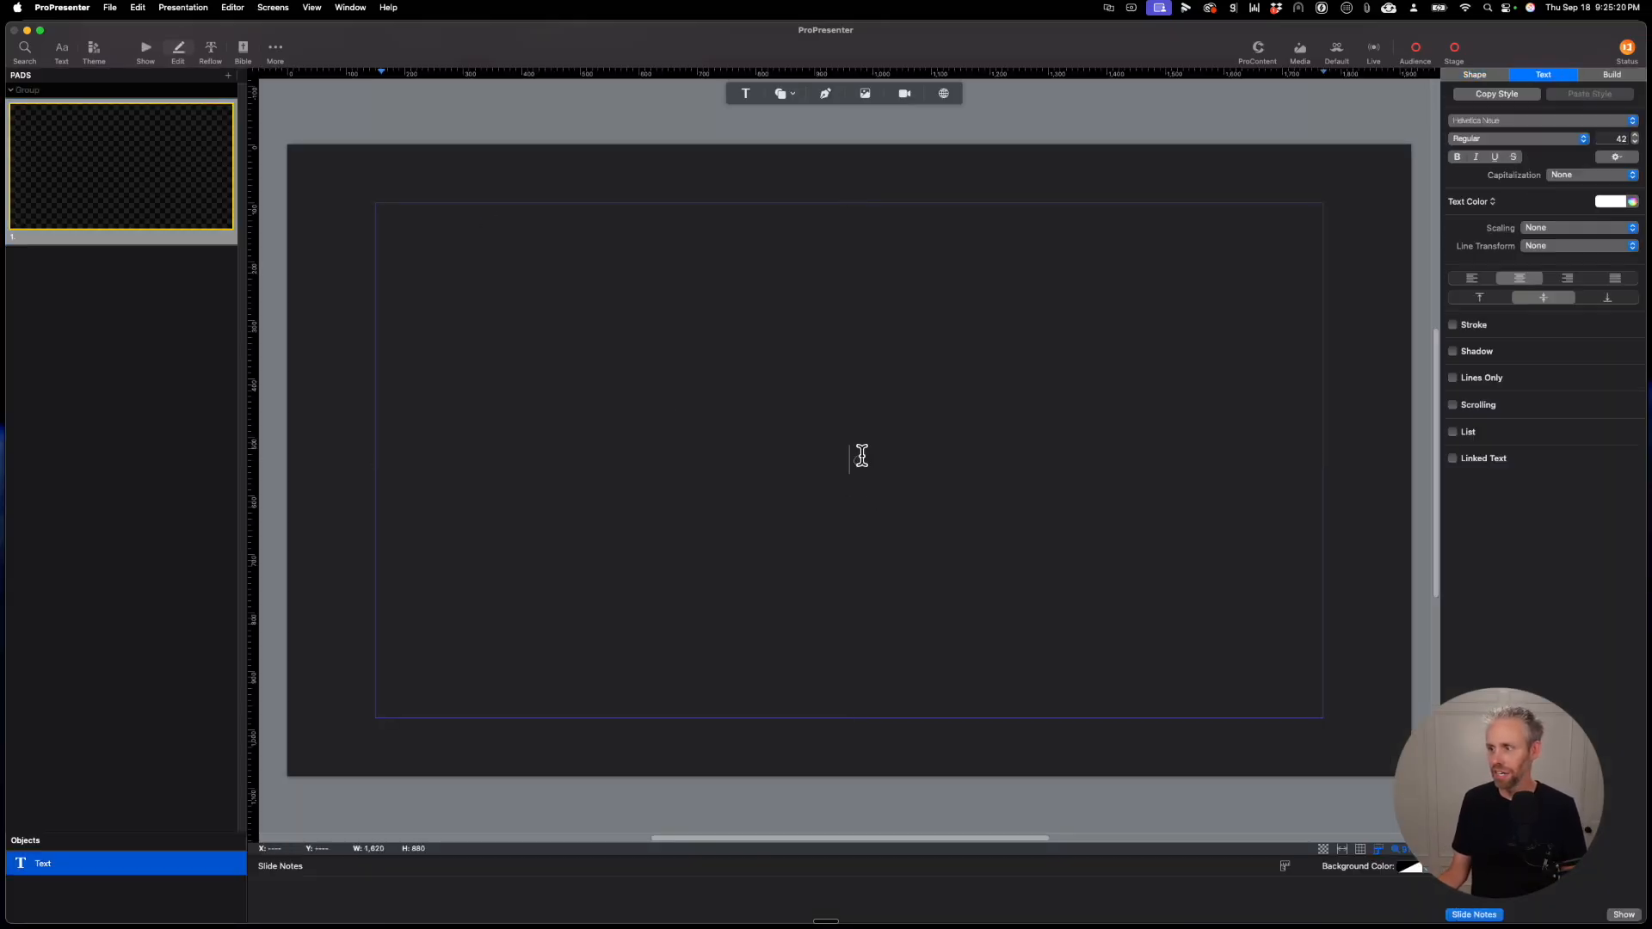
click(856, 459)
click(860, 458)
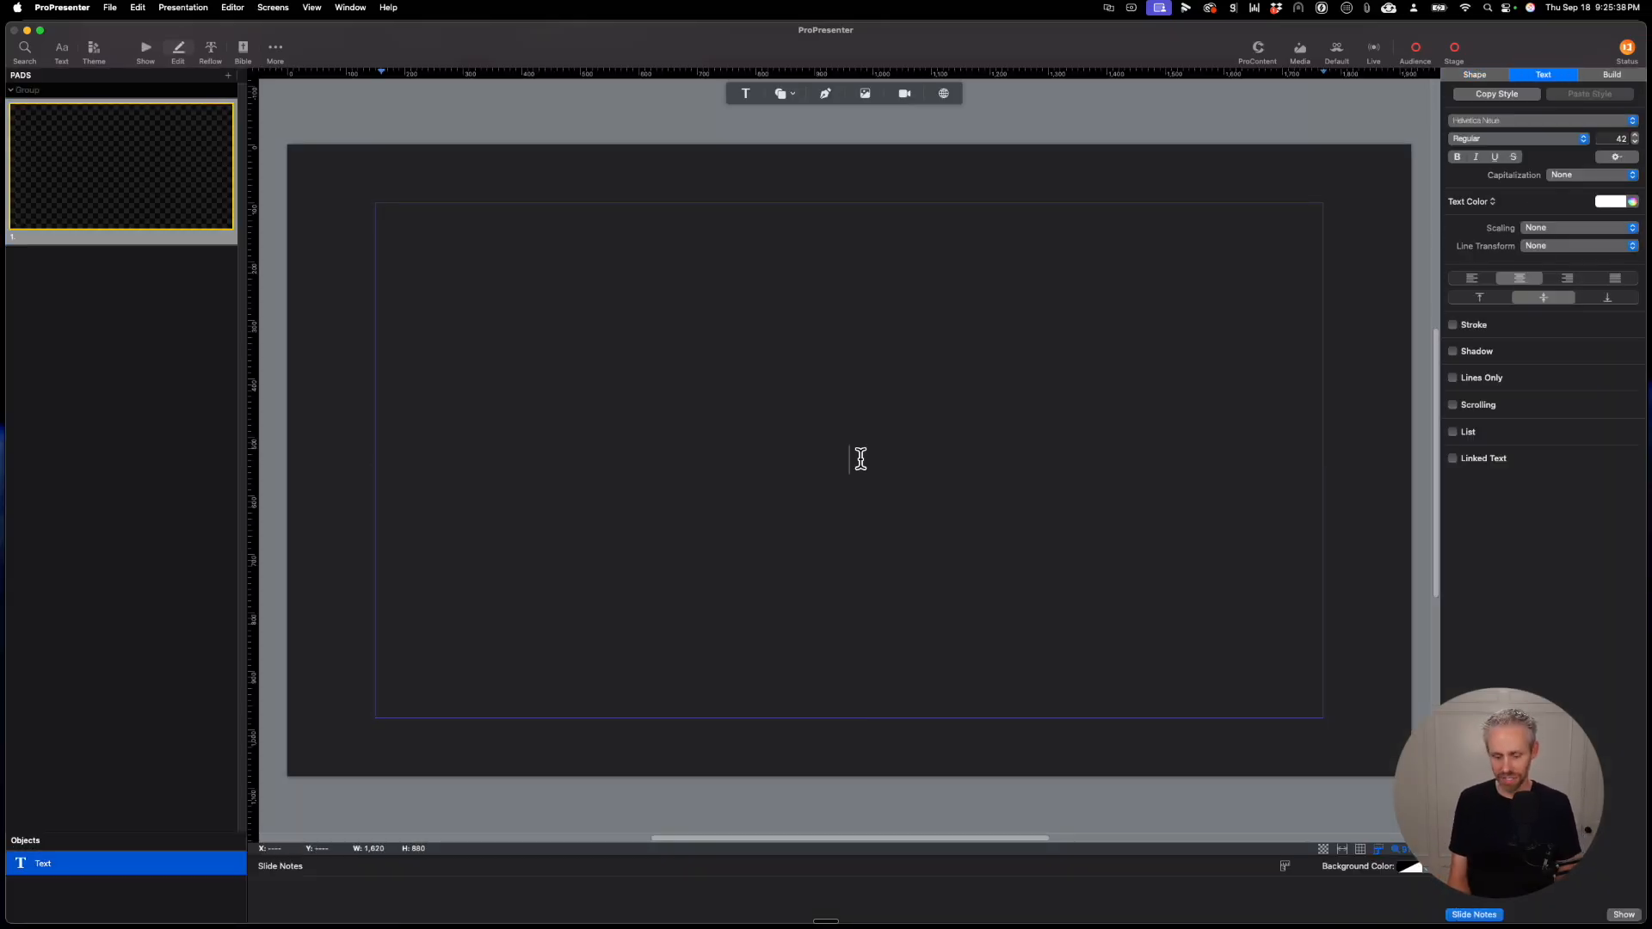
text(Ab)
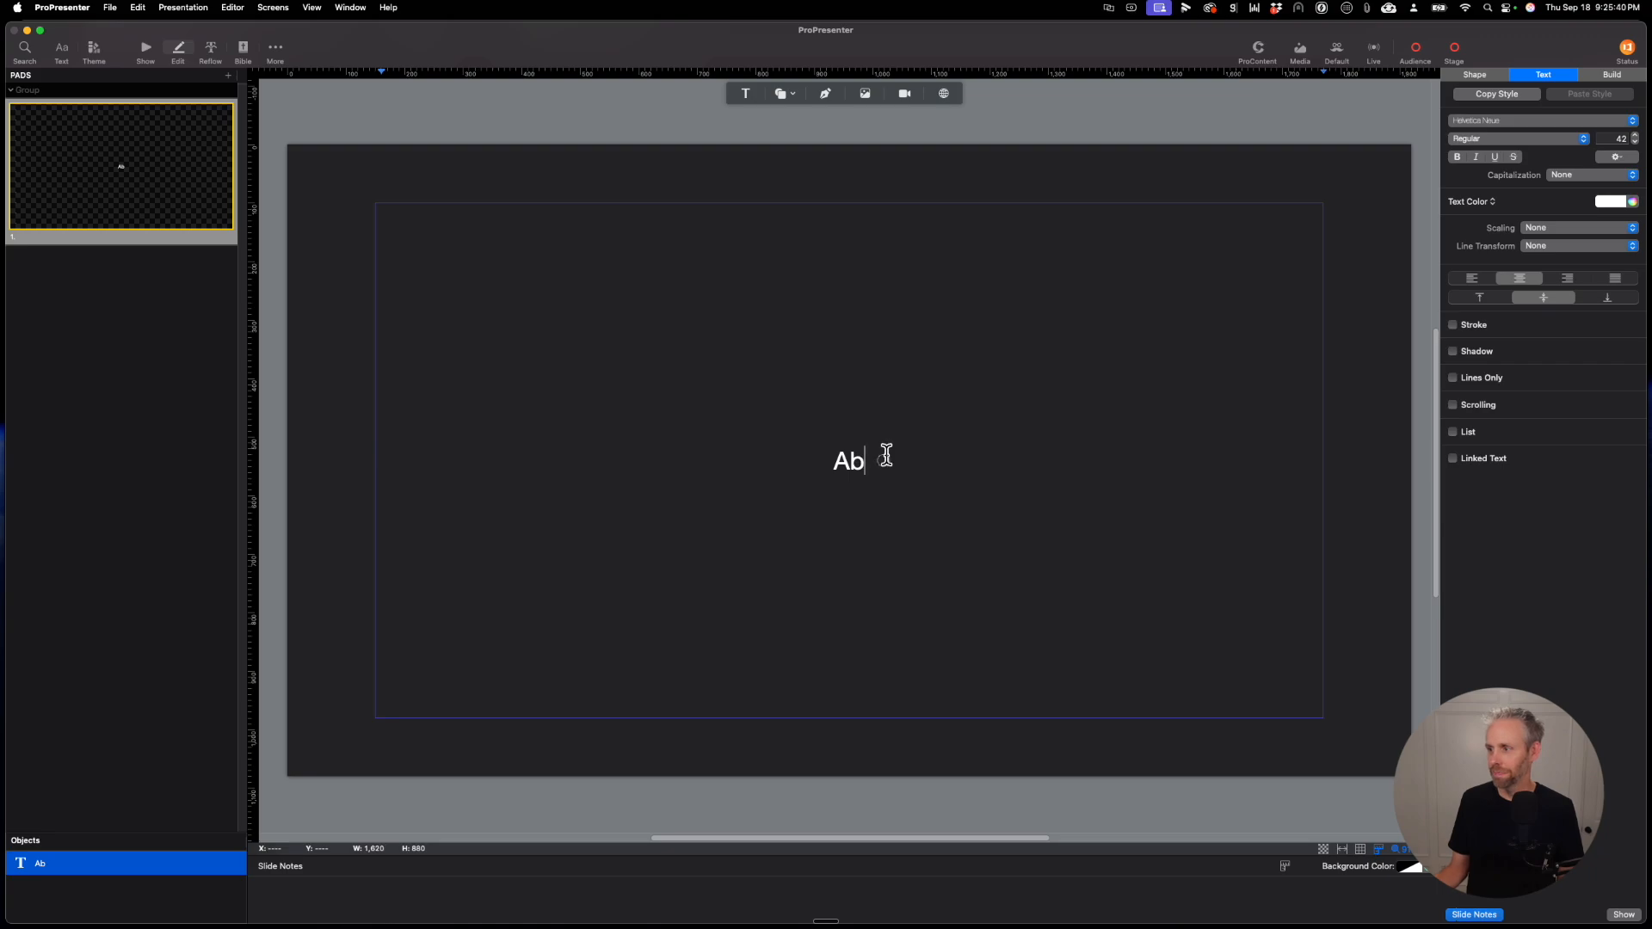
Step: Set the font size of the "Ab" text to 300
drag(885, 455, 832, 454)
click(1607, 134)
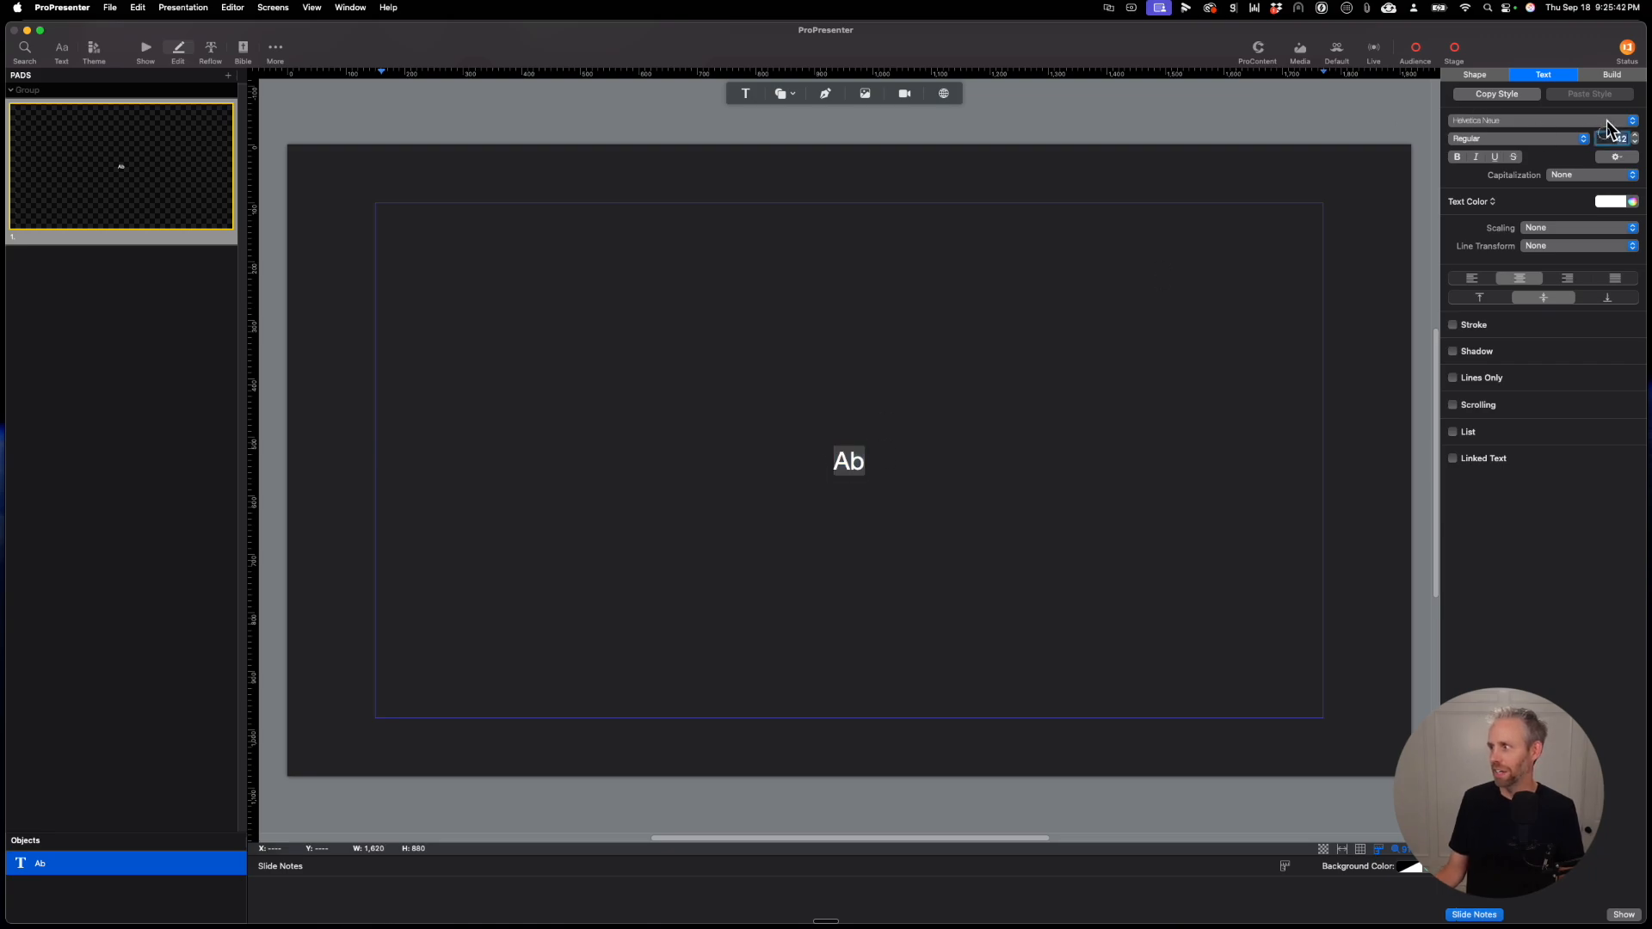
text(200)
key(Return)
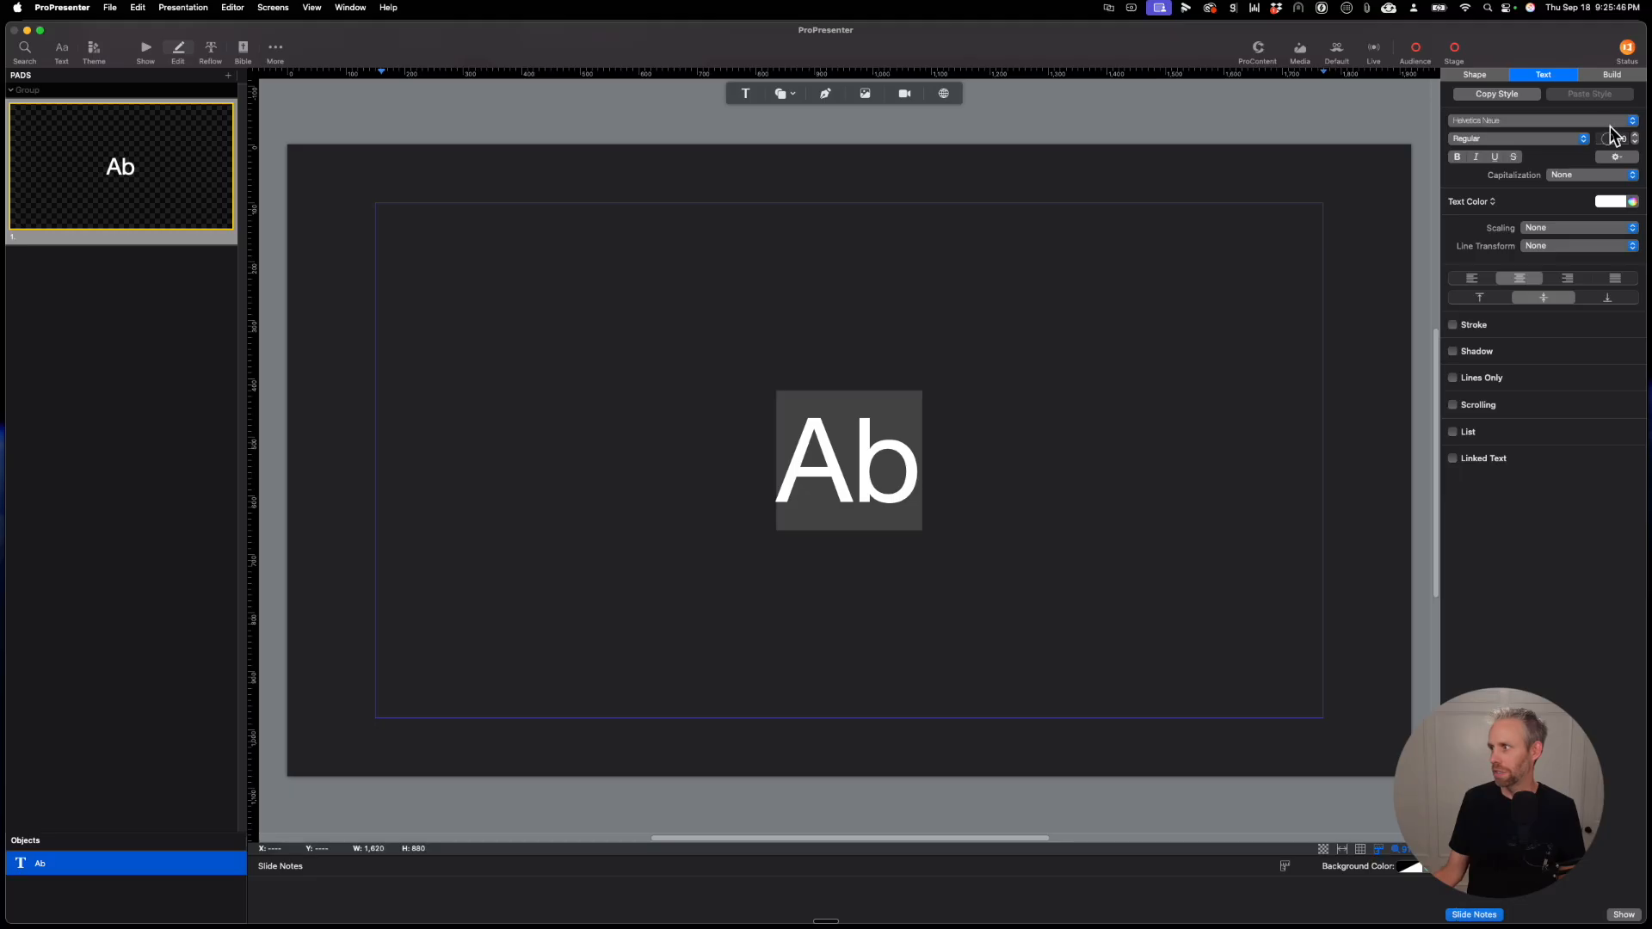
click(1607, 135)
text(300)
key(Return)
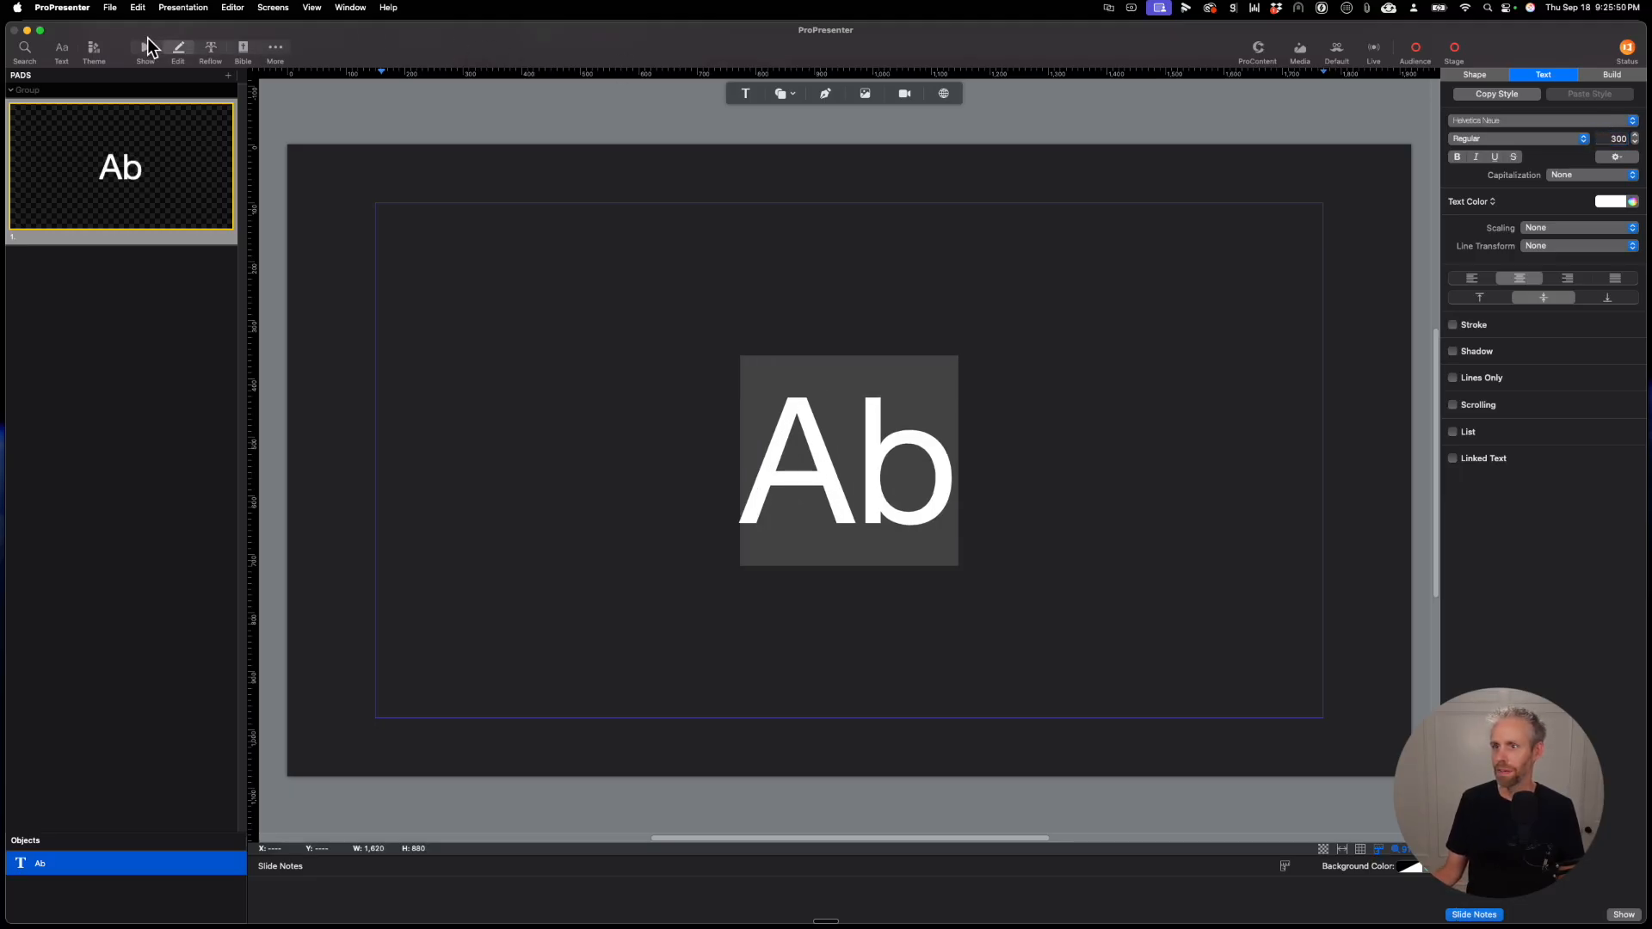
Step: Duplicate the Ab slide until the presentation has twelve identical slides
right_click(156, 158)
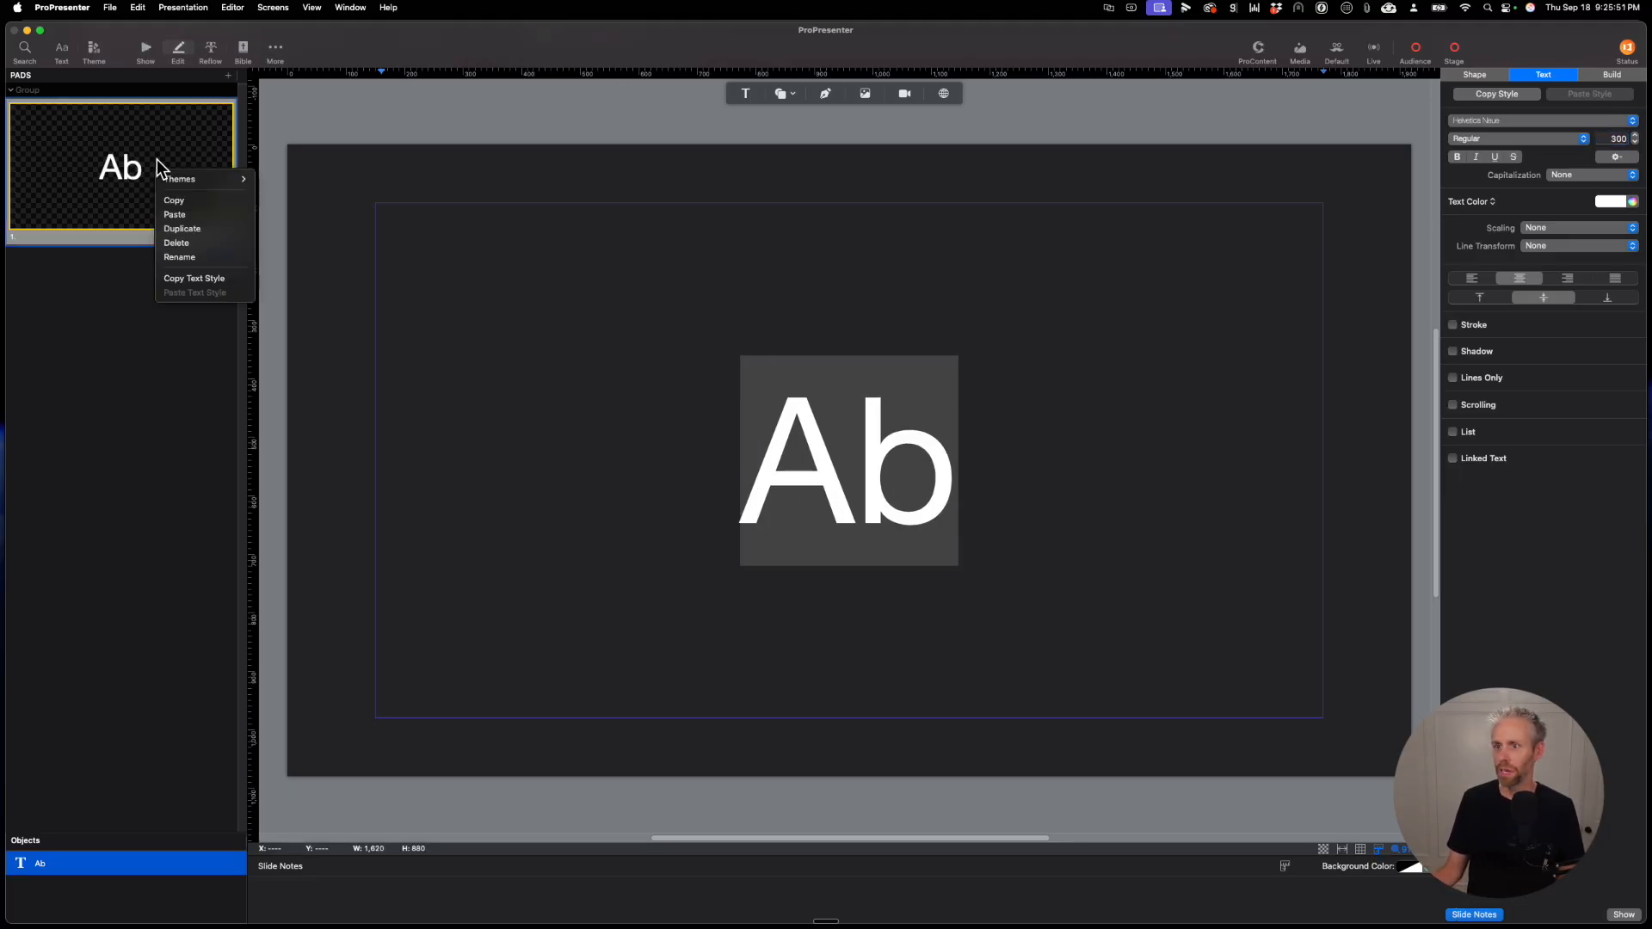
click(191, 228)
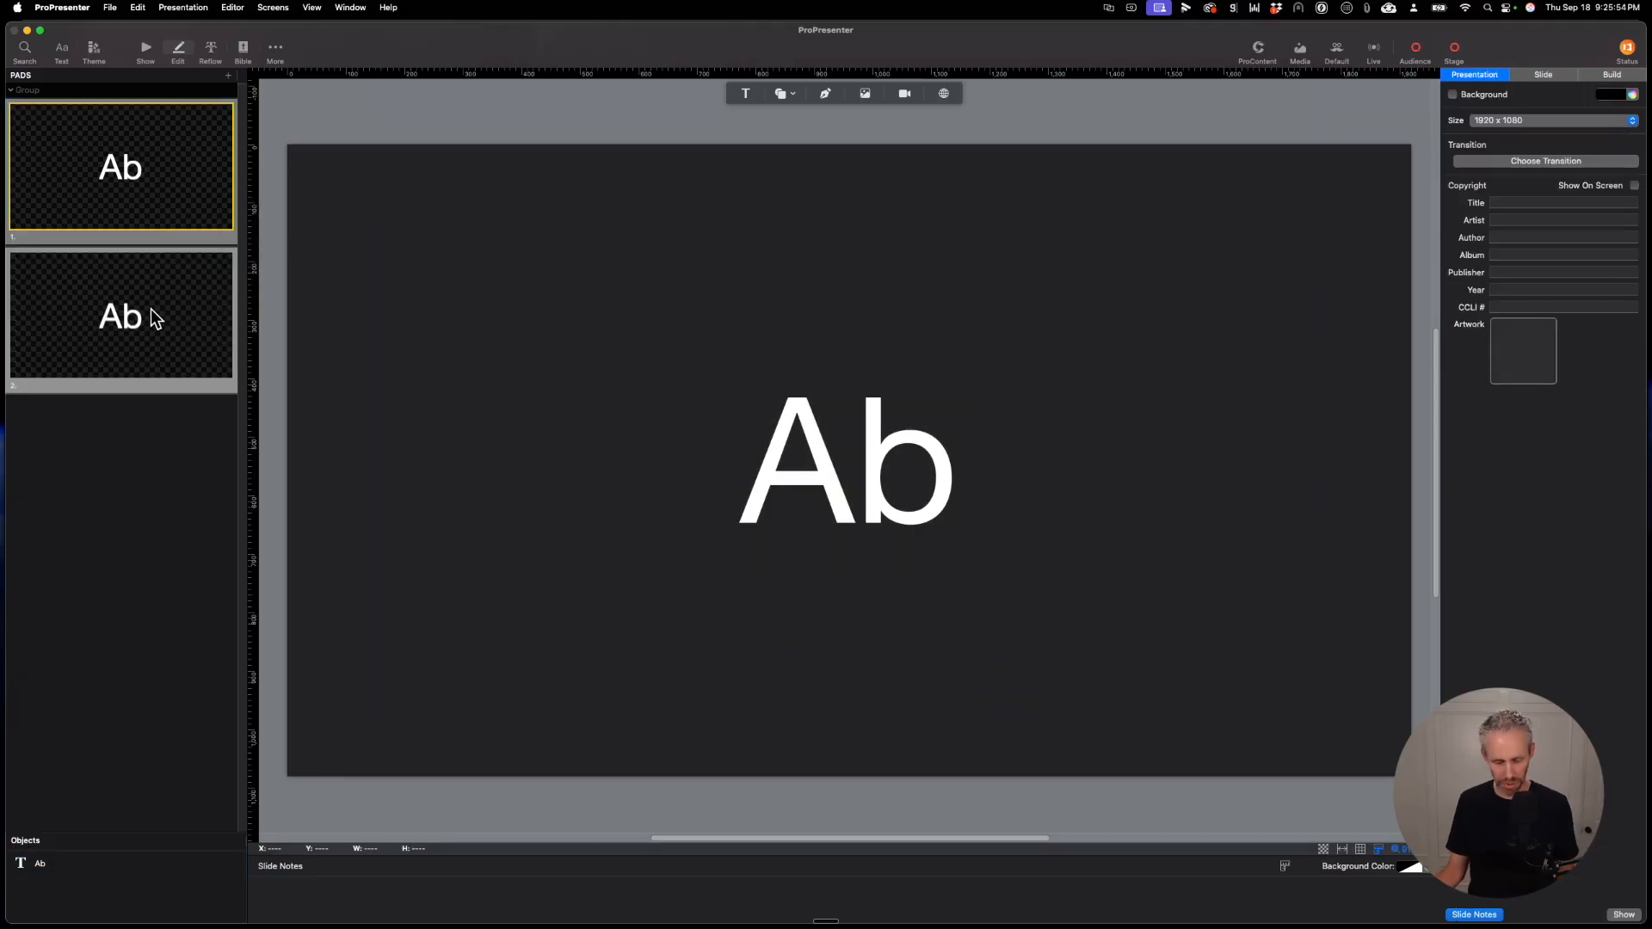
drag(160, 308, 182, 364)
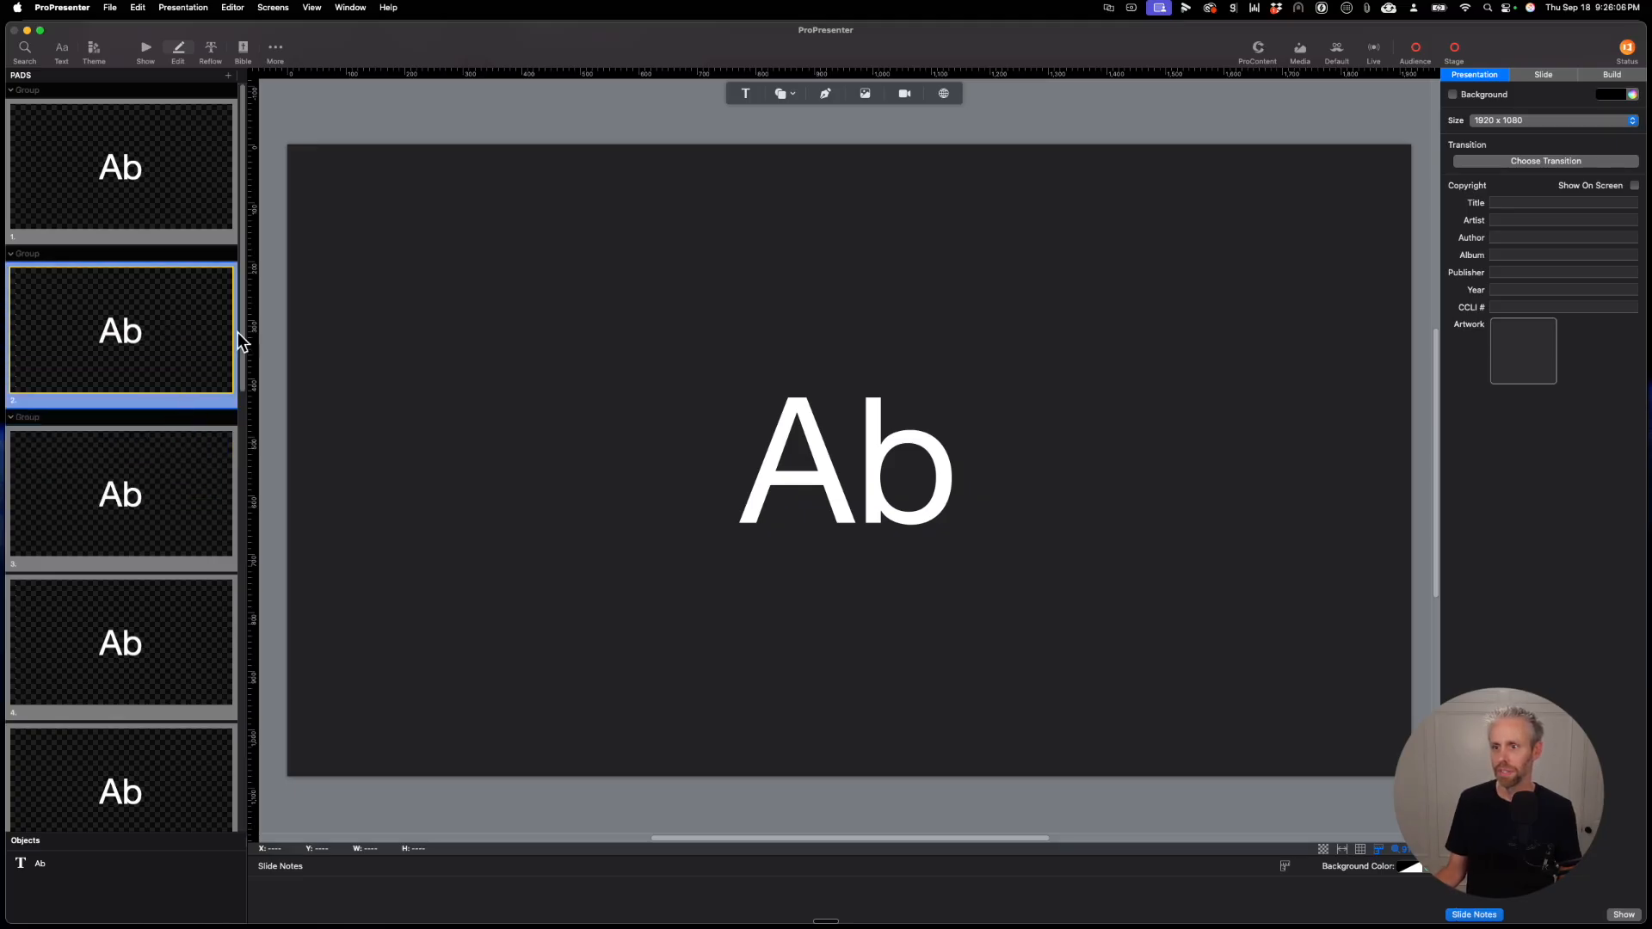
Step: Change the second slide's text to "A"
click(854, 442)
click(854, 442)
click(928, 456)
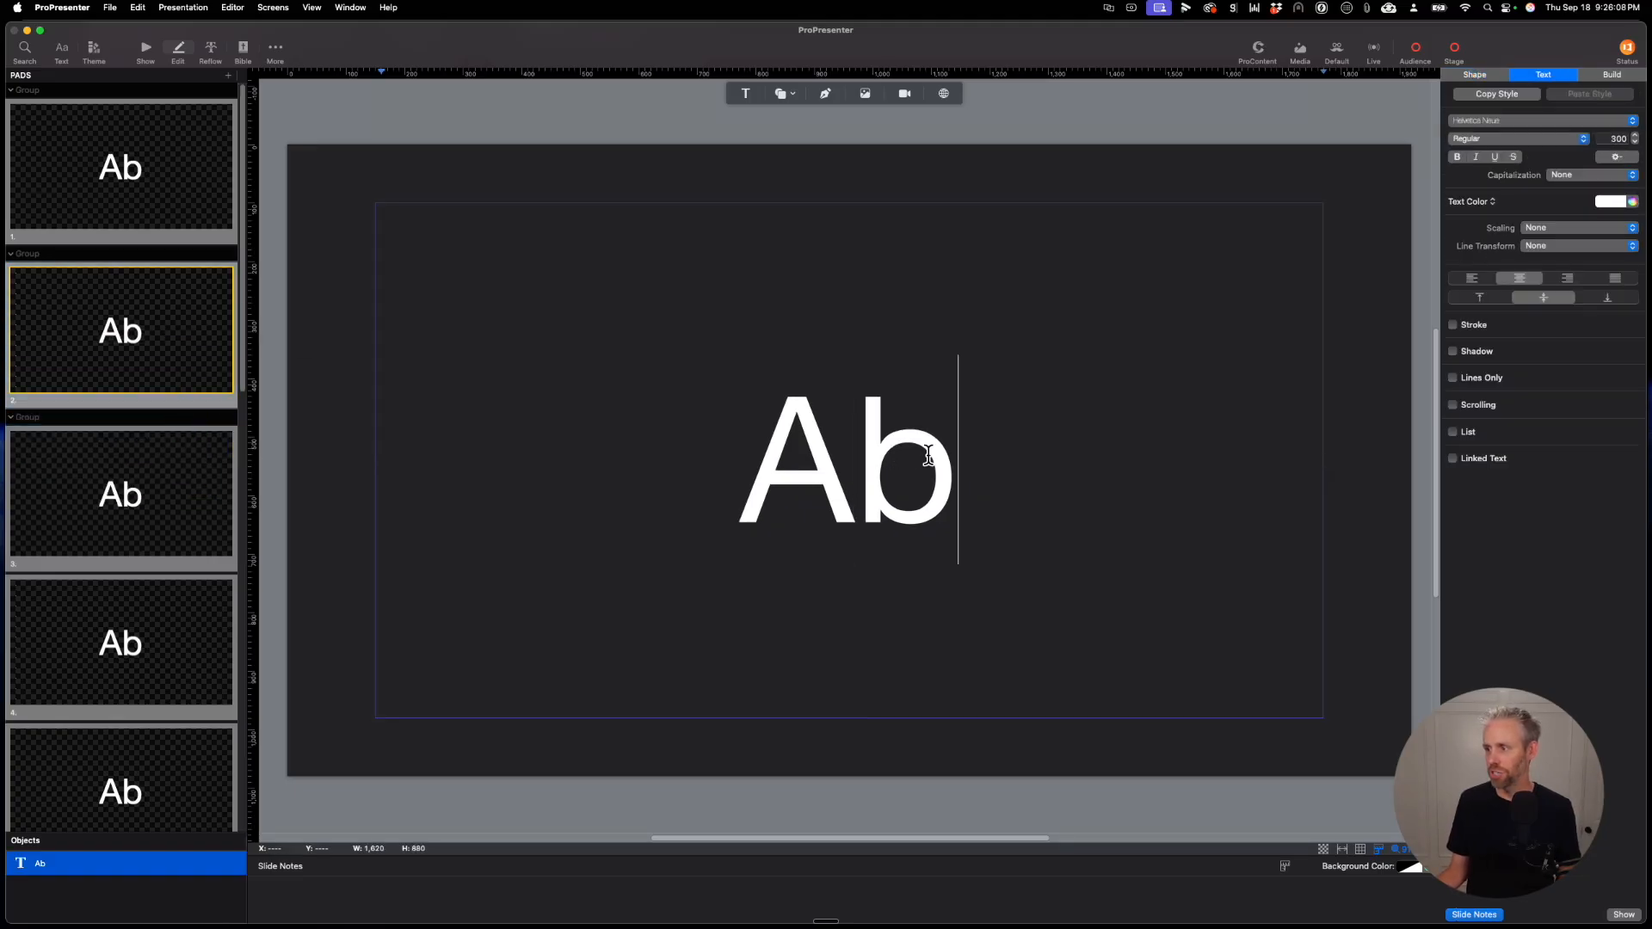
key(BackSpace)
Step: Replace the third slide's text with "Bb"
click(165, 471)
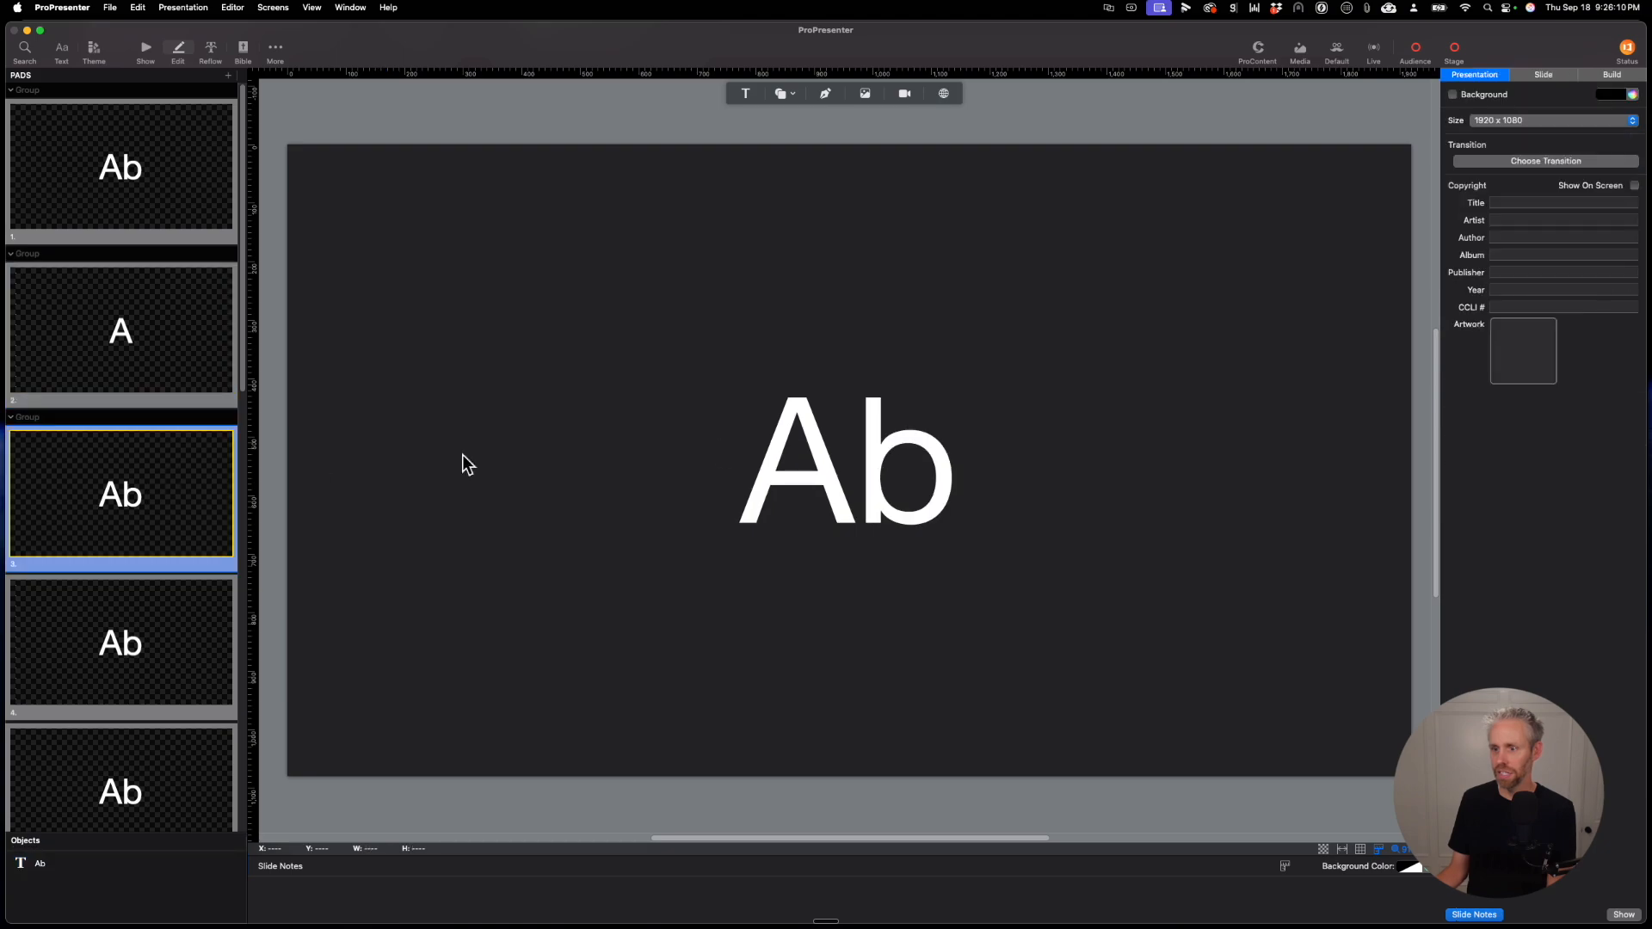
click(932, 463)
click(931, 463)
double_click(931, 463)
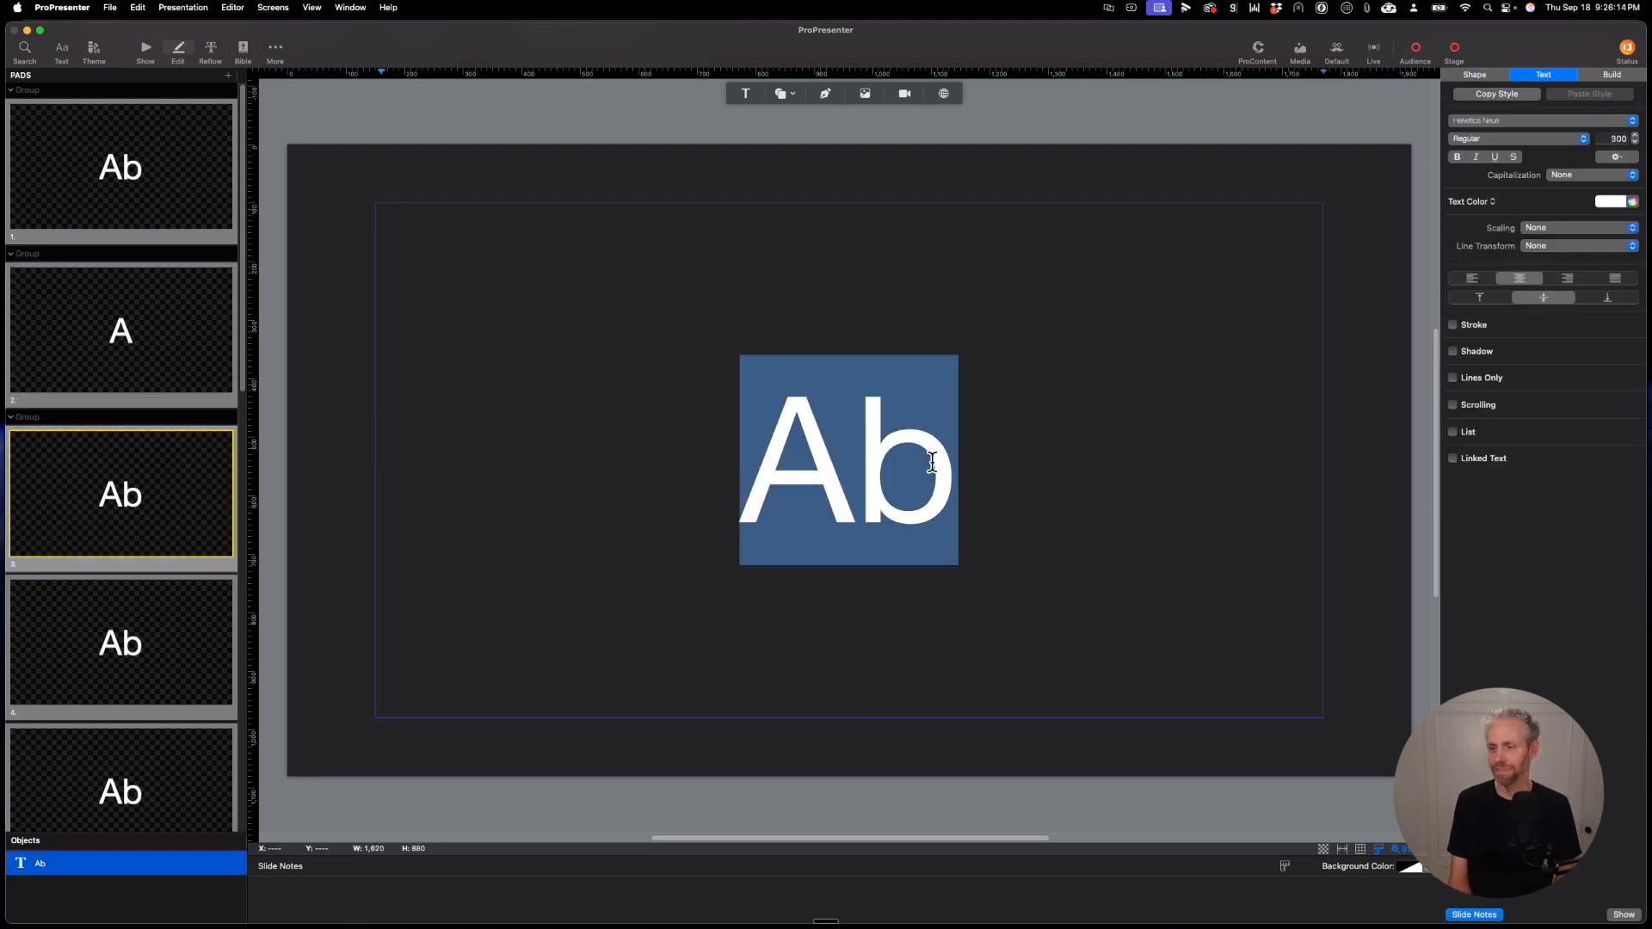
text(A)
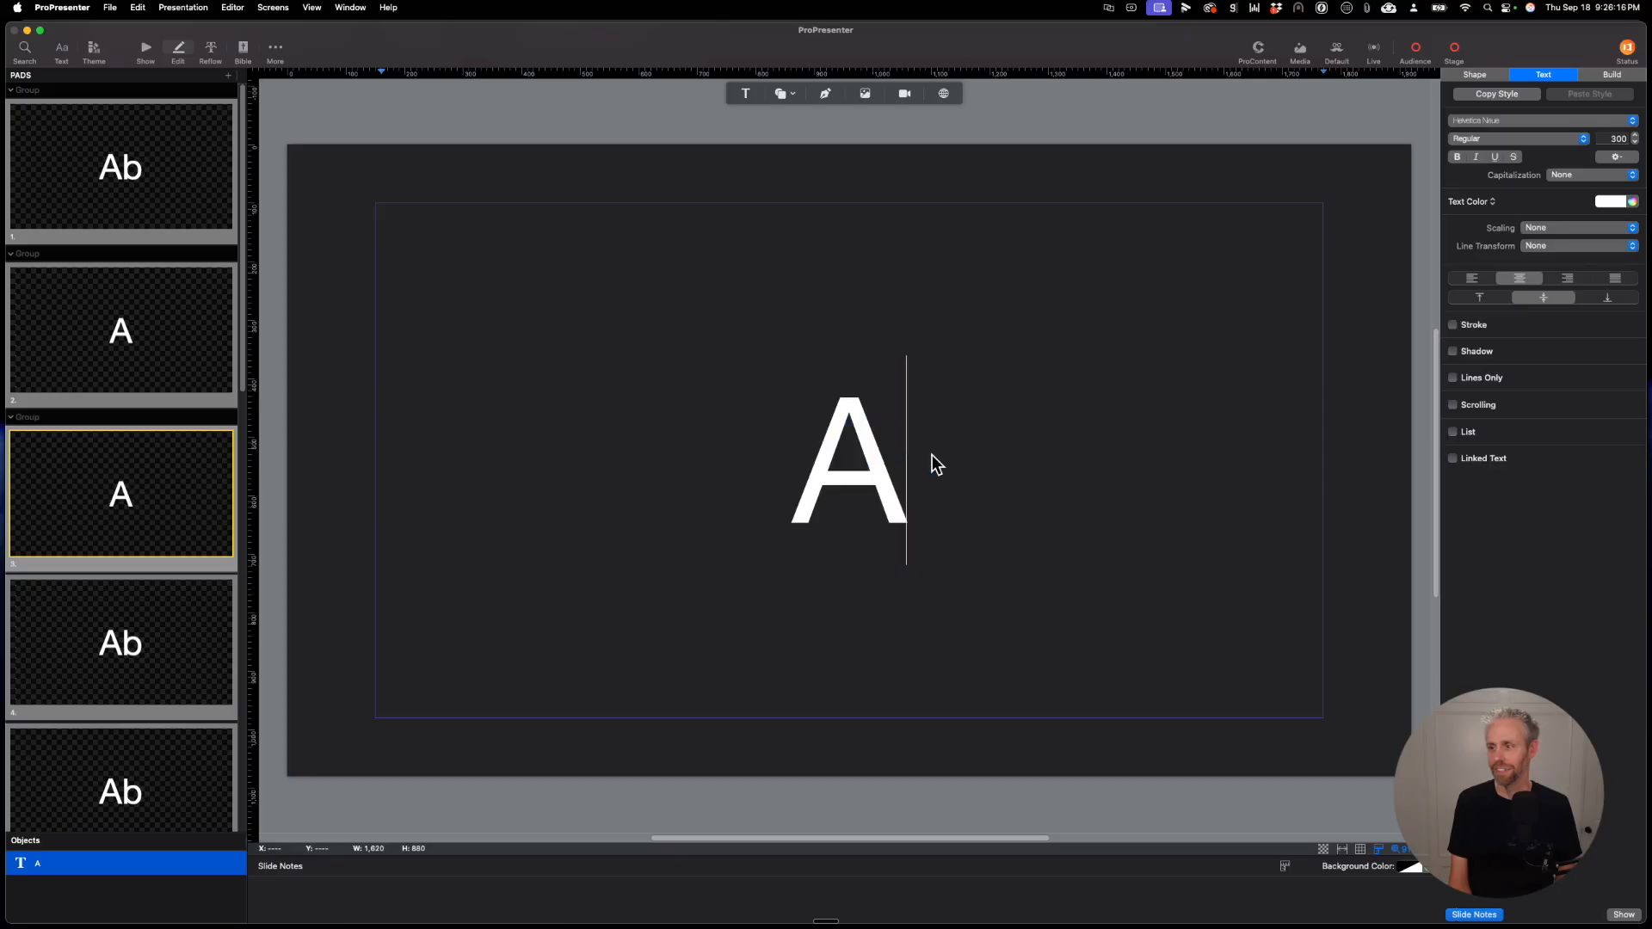
key(BackSpace)
text(Bb)
Step: Replace the fourth slide's text with "B" and the fifth slide's text with "C"
click(177, 604)
double_click(848, 461)
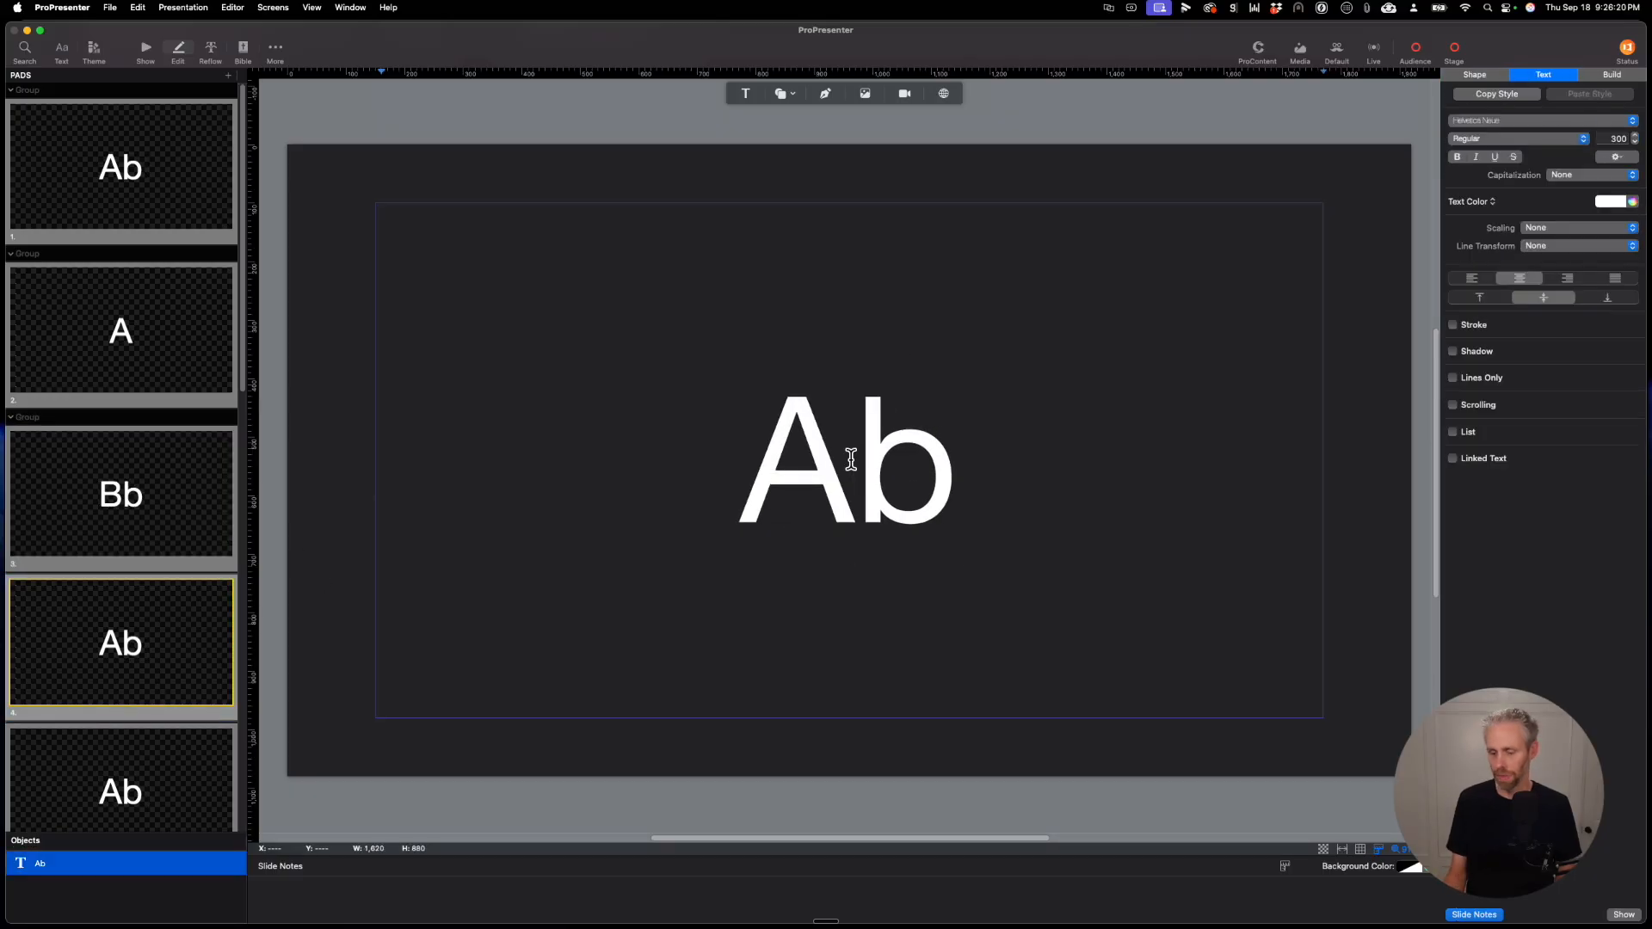
text(B)
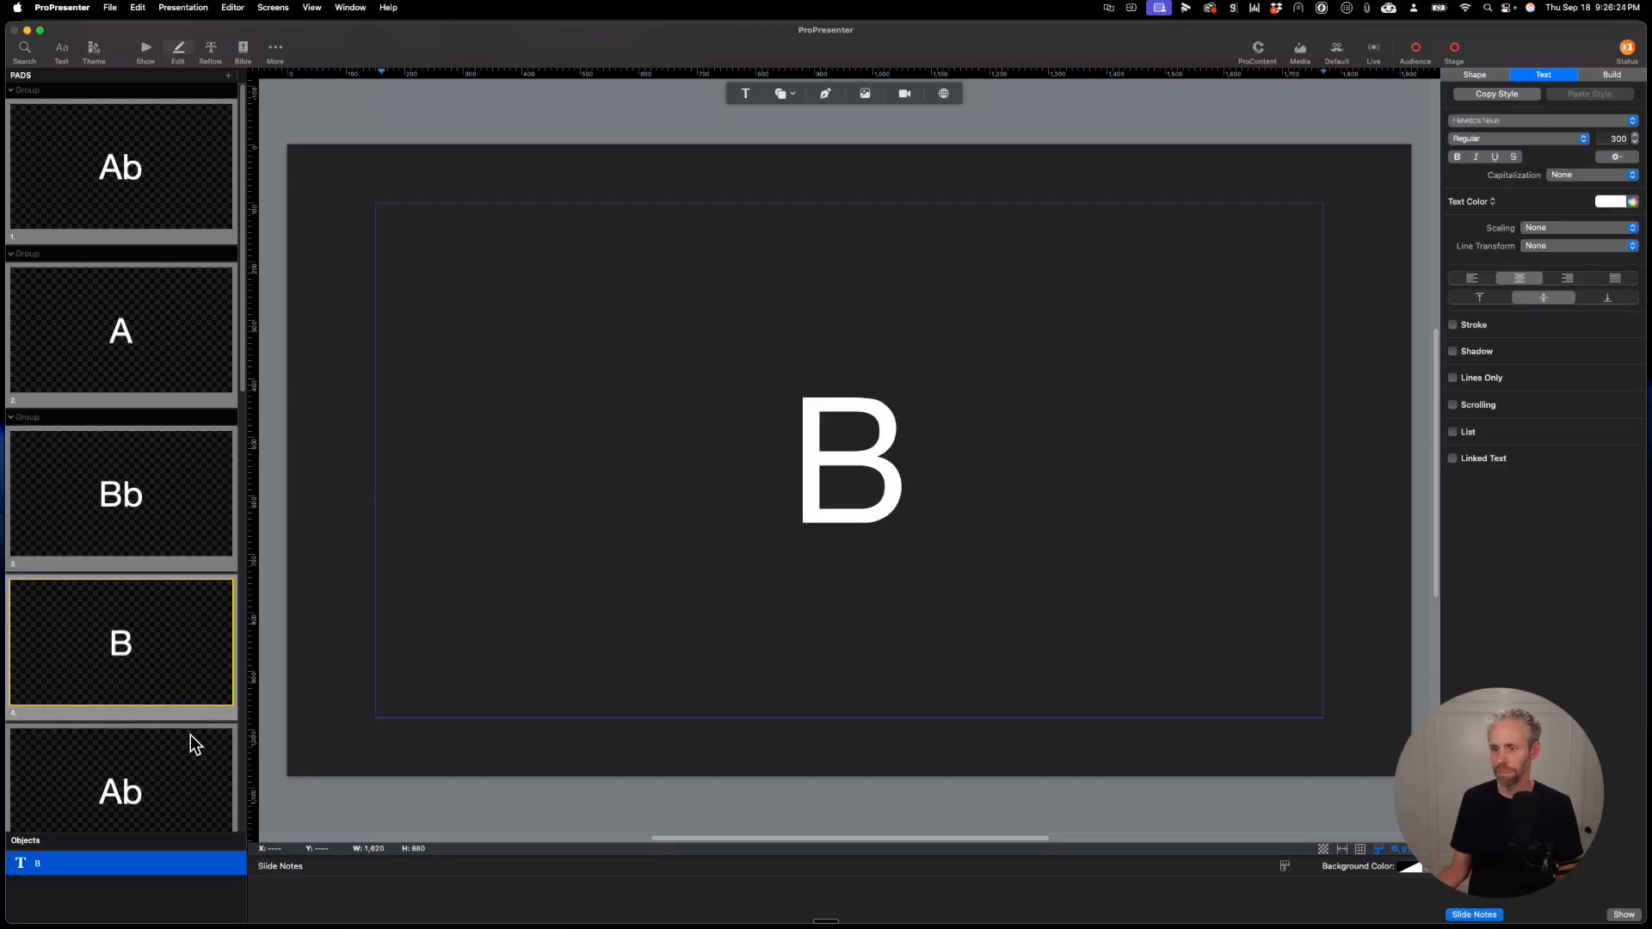
click(192, 742)
double_click(830, 450)
text(C)
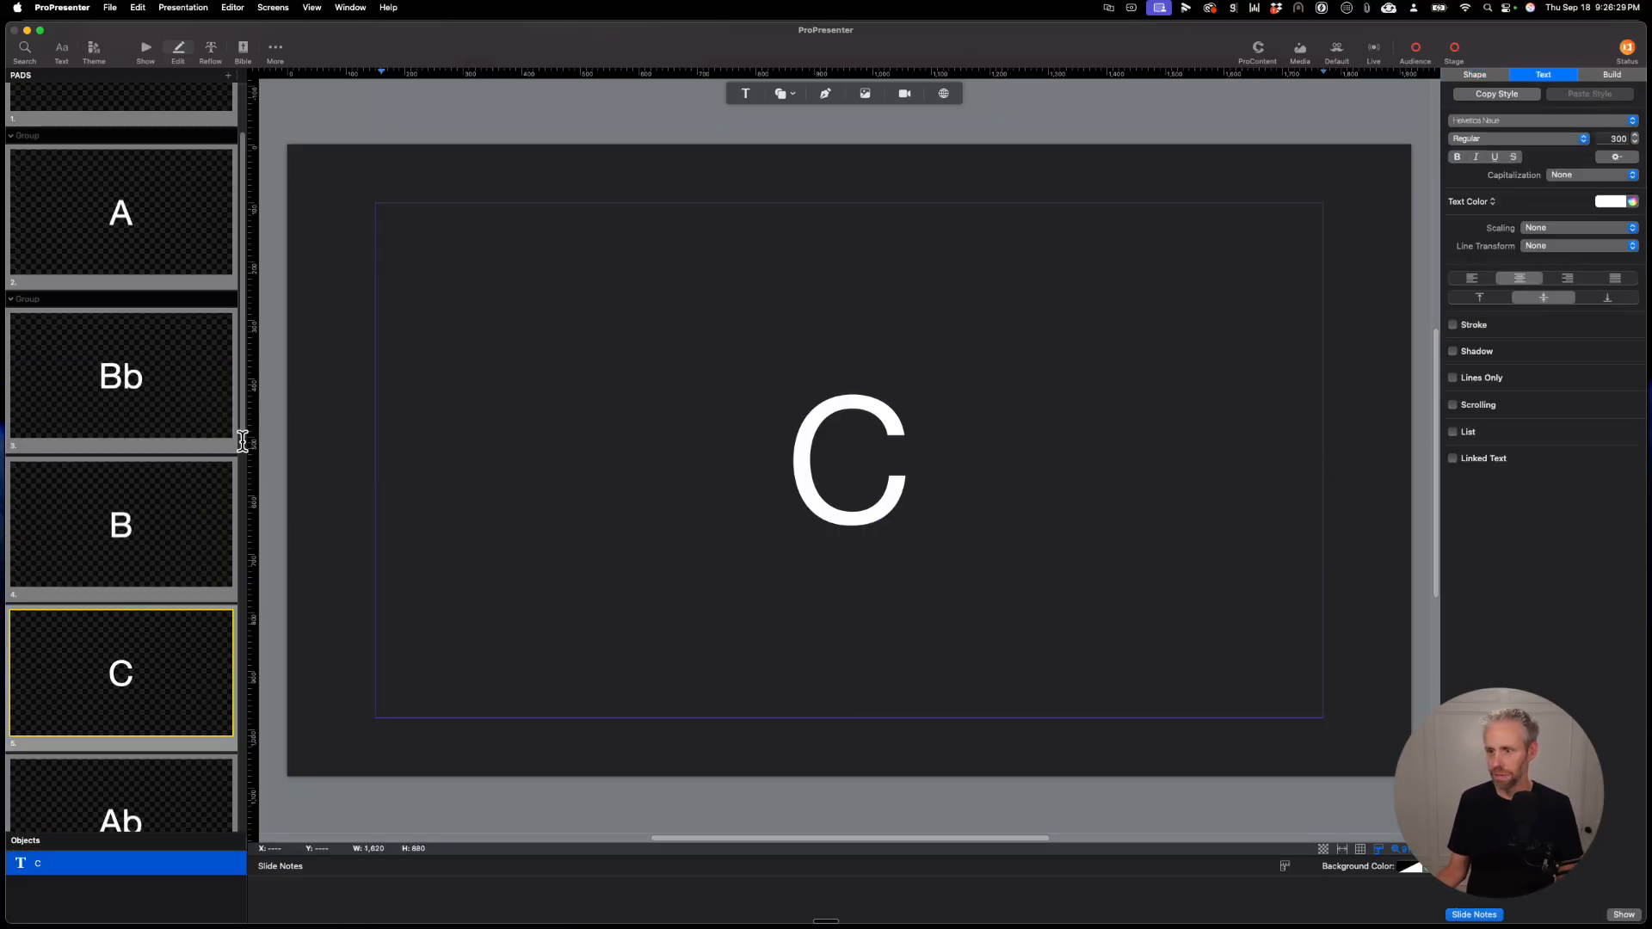
Step: Change the sixth slide's text to "Db"
scroll(137, 396, down, 3)
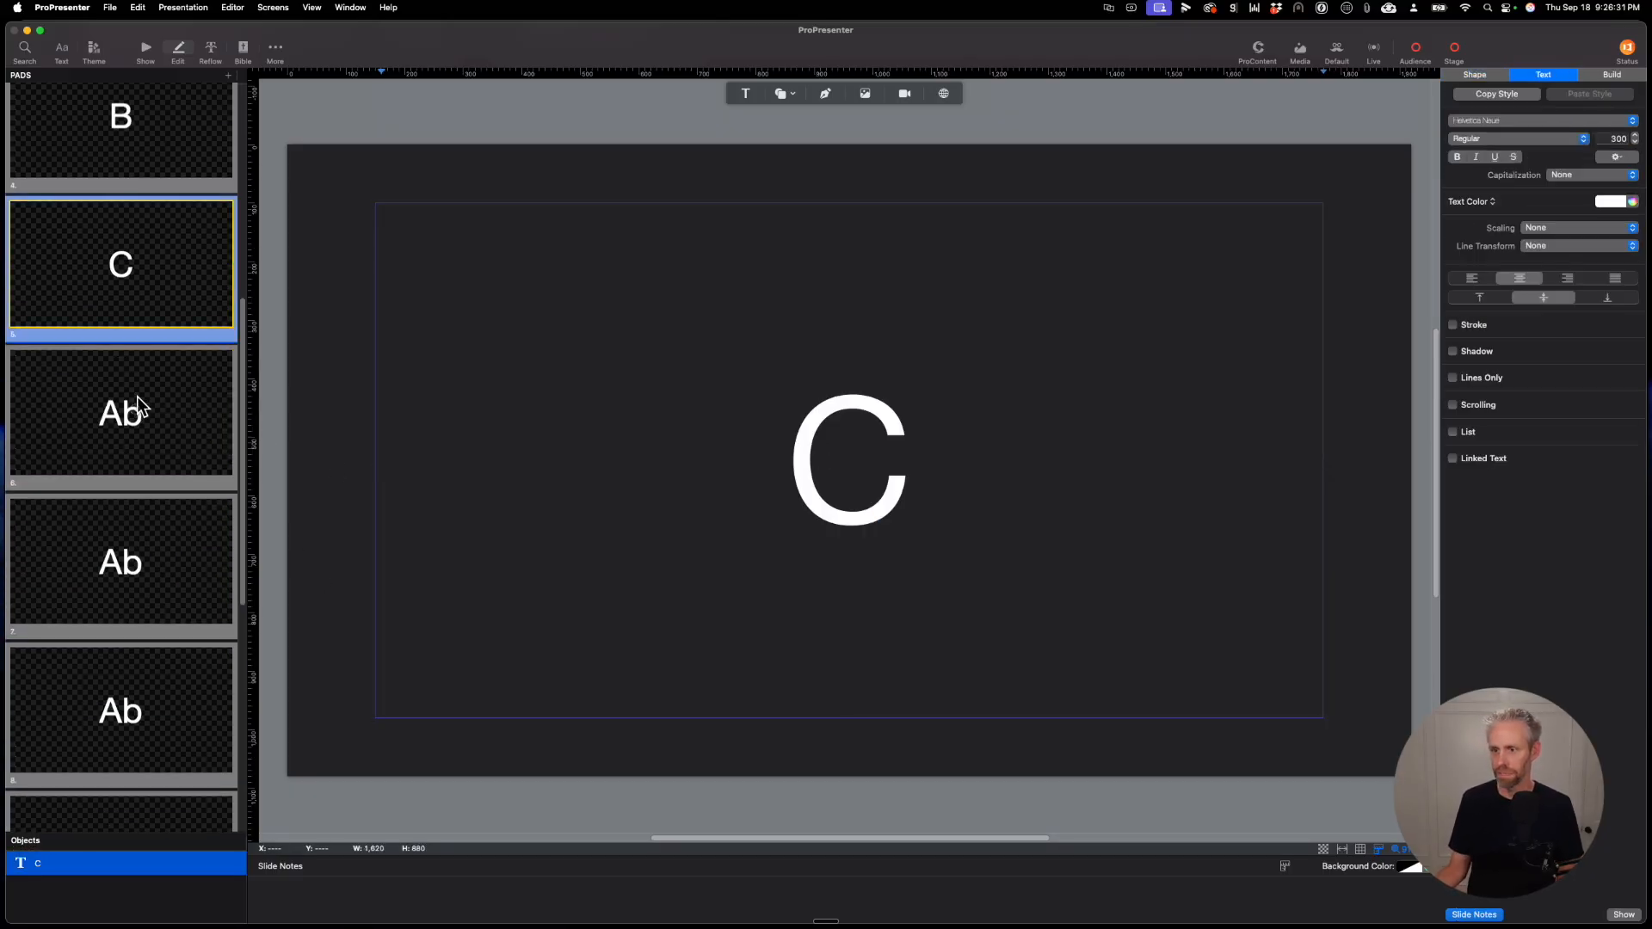
click(136, 395)
click(853, 454)
double_click(853, 453)
key(BackSpace)
text(D)
Step: Replace the seventh slide's text with "D"
click(222, 543)
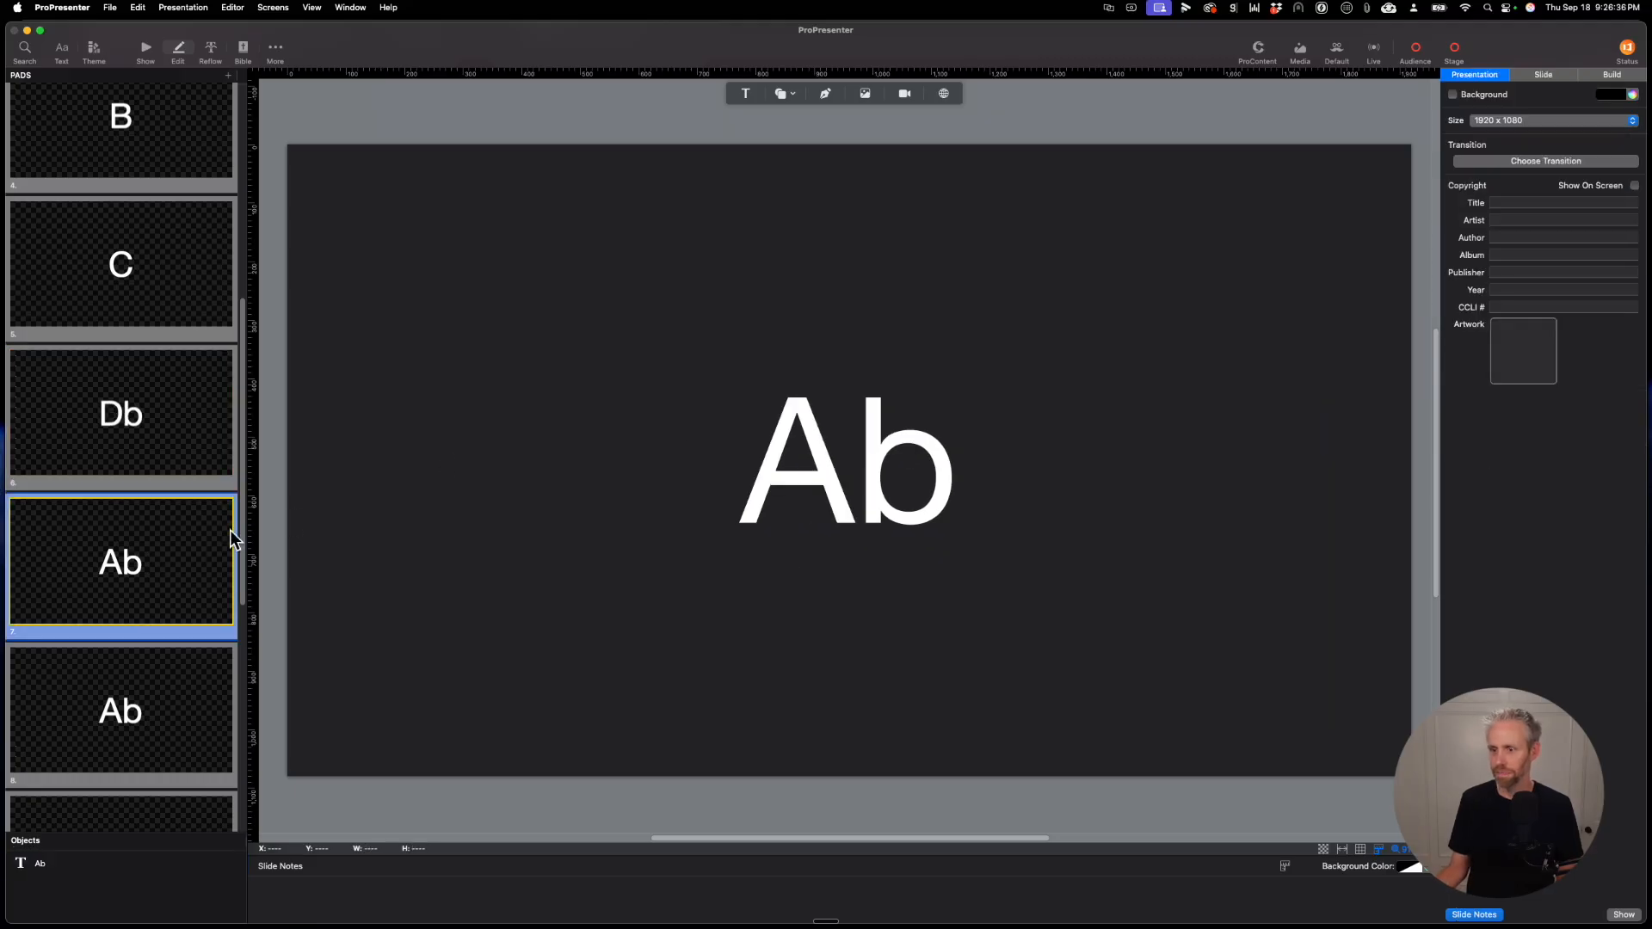
double_click(843, 497)
double_click(843, 497)
text(D)
Step: Change the eighth slide's text to "Eb"
click(175, 677)
click(849, 475)
double_click(848, 478)
key(BackSpace)
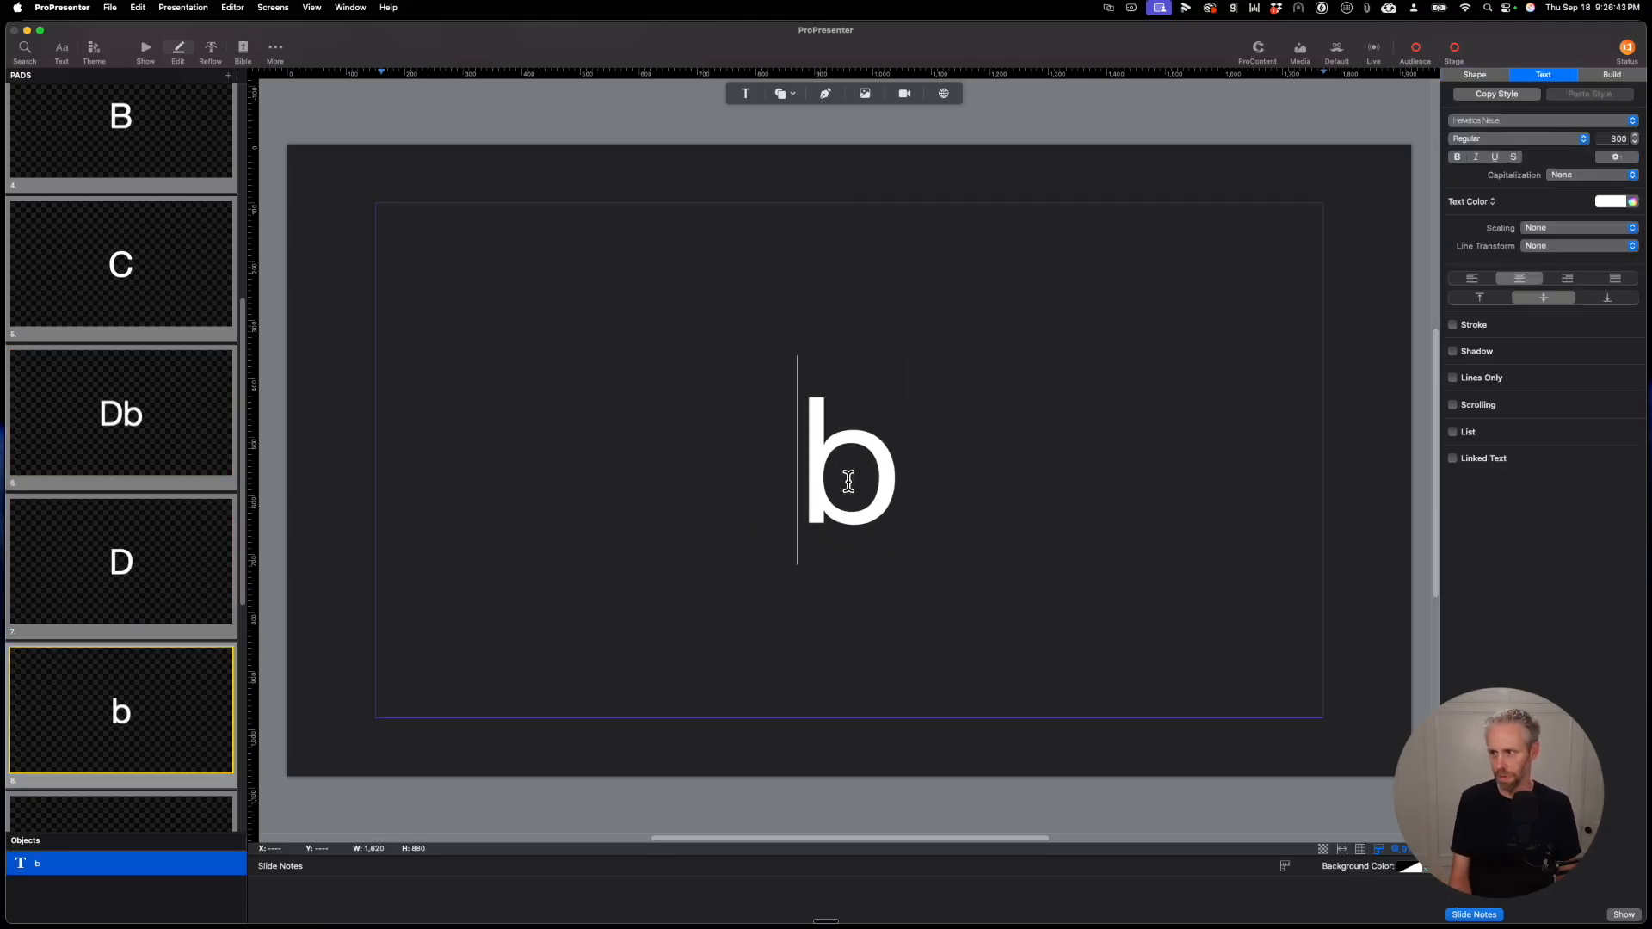
text(E)
Step: Replace the ninth slide's text with "E"
scroll(189, 421, down, 5)
click(189, 417)
double_click(870, 424)
double_click(869, 424)
key(BackSpace)
text(E)
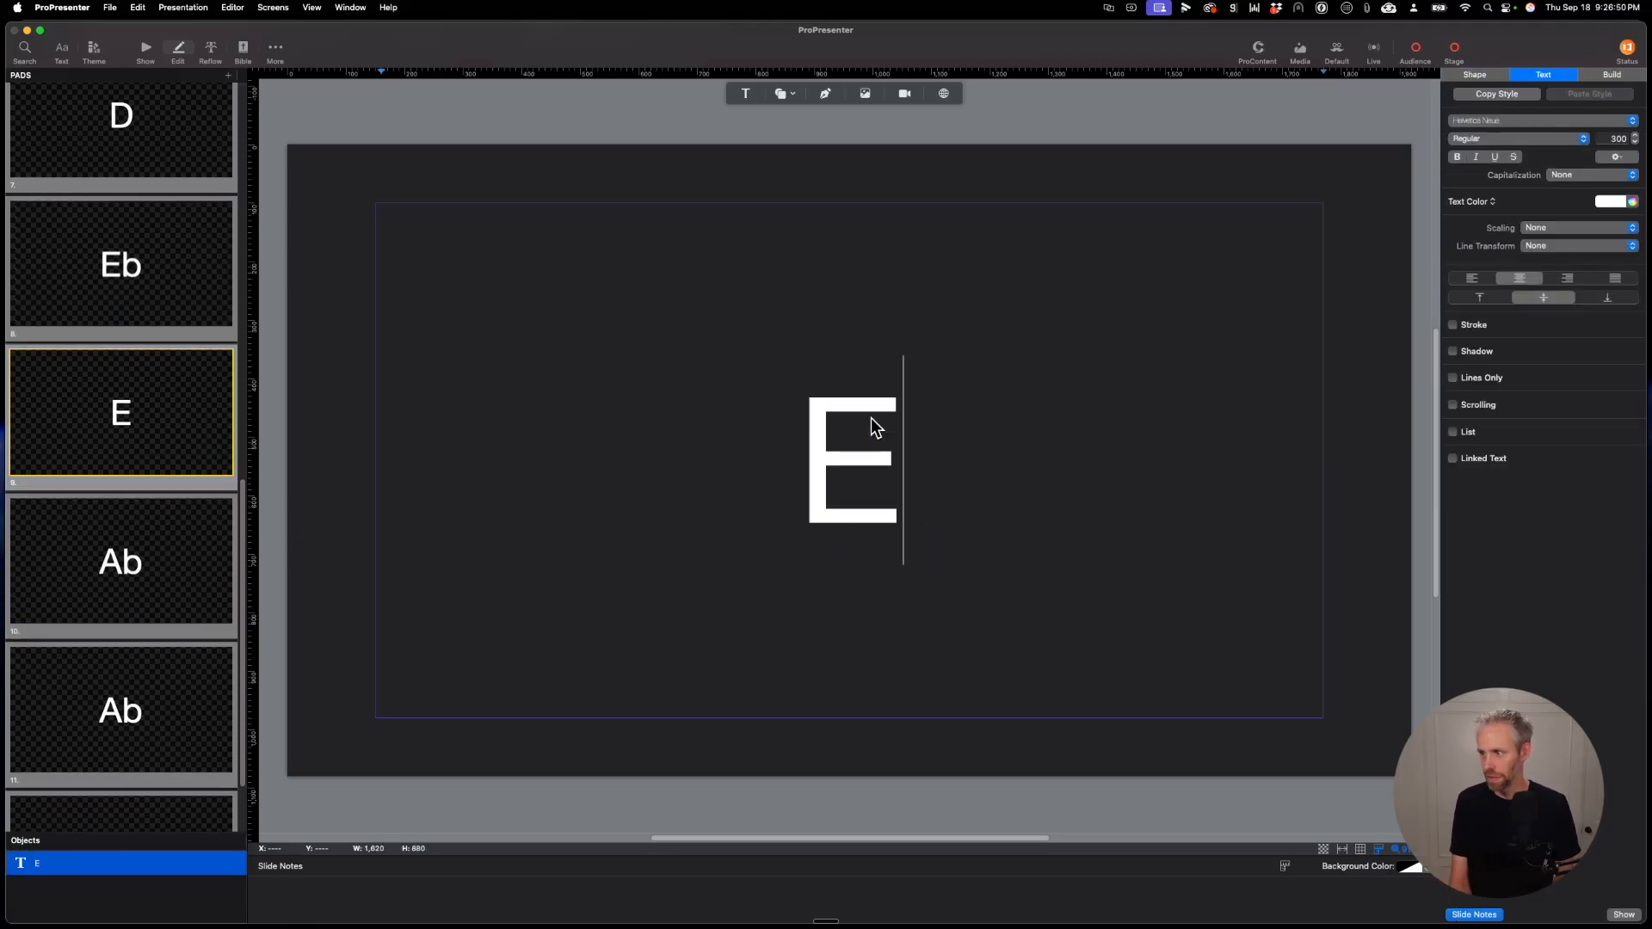
Step: Replace the tenth slide's text with "F"
click(189, 538)
double_click(853, 475)
double_click(853, 474)
key(BackSpace)
text(F)
Step: Replace the eleventh slide's text with "G"
click(120, 711)
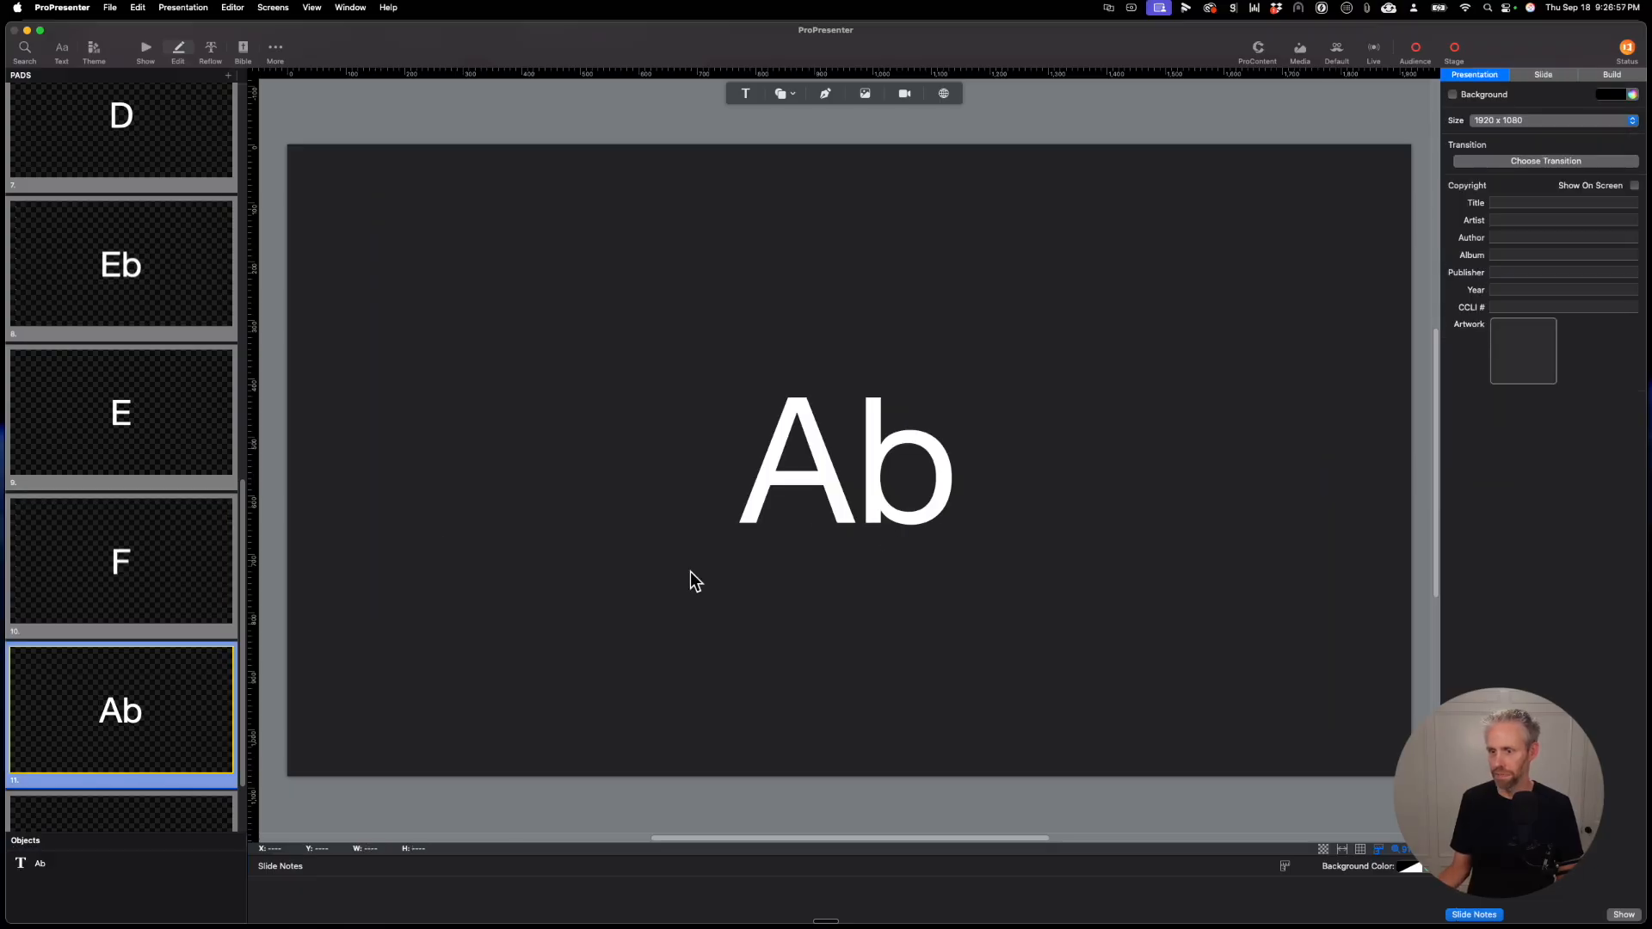
click(957, 478)
double_click(951, 482)
key(BackSpace)
text(G)
Step: Delete the leftover twelfth Ab slide and return to the presentation's slide overview
scroll(133, 716, down, 2)
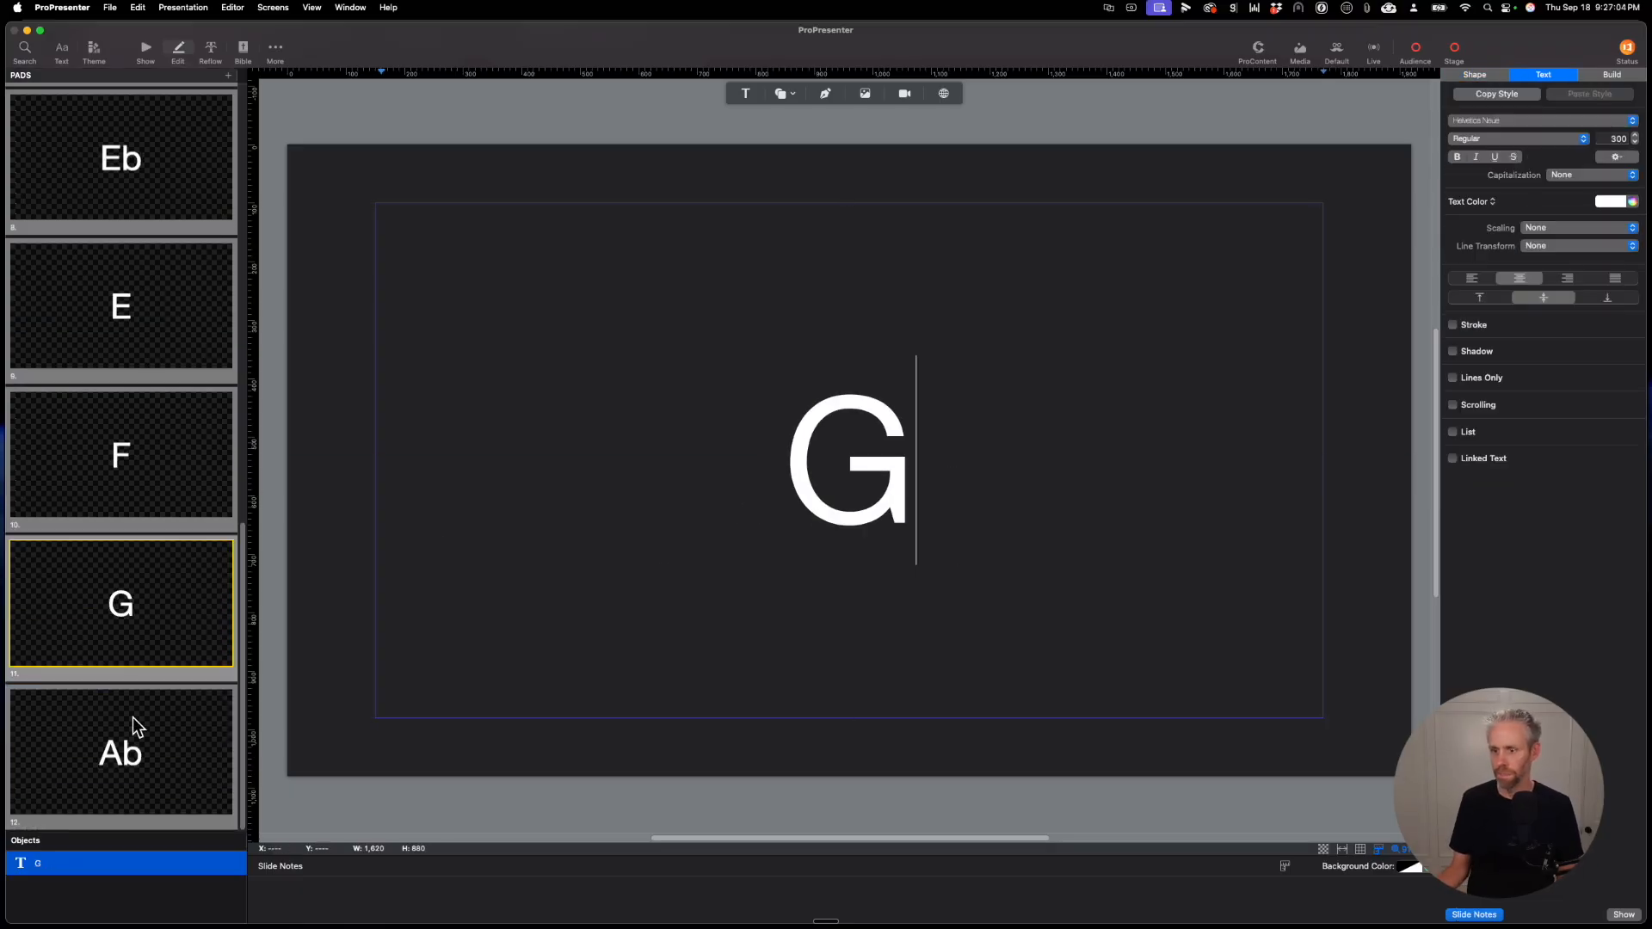
click(142, 716)
right_click(166, 757)
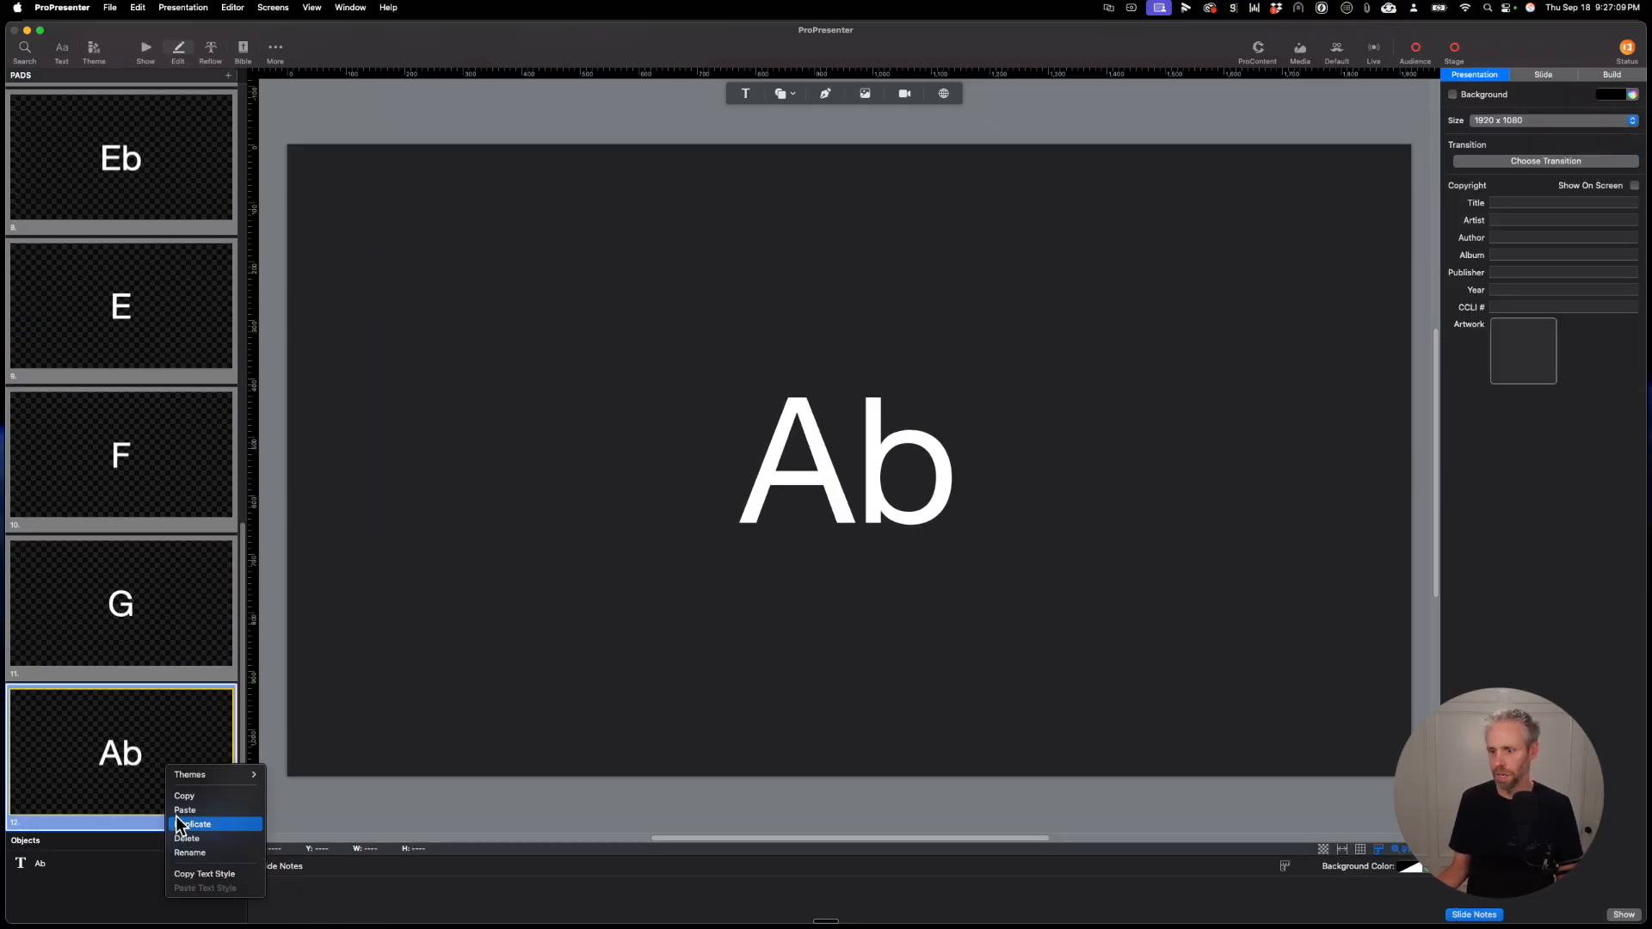
click(186, 839)
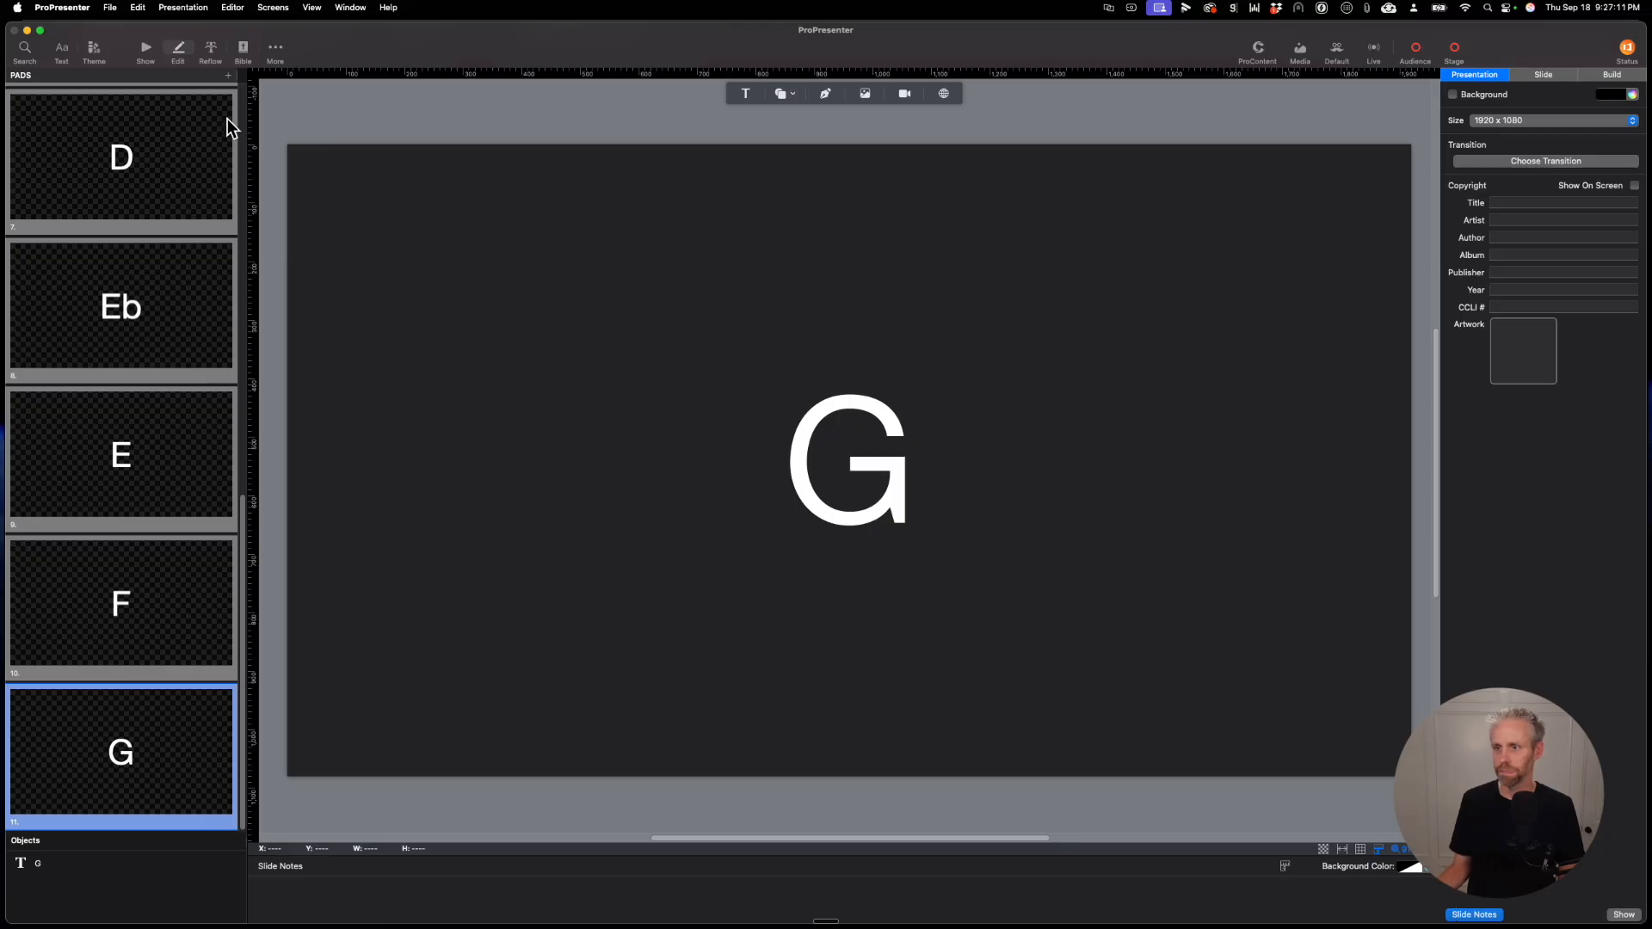
click(149, 40)
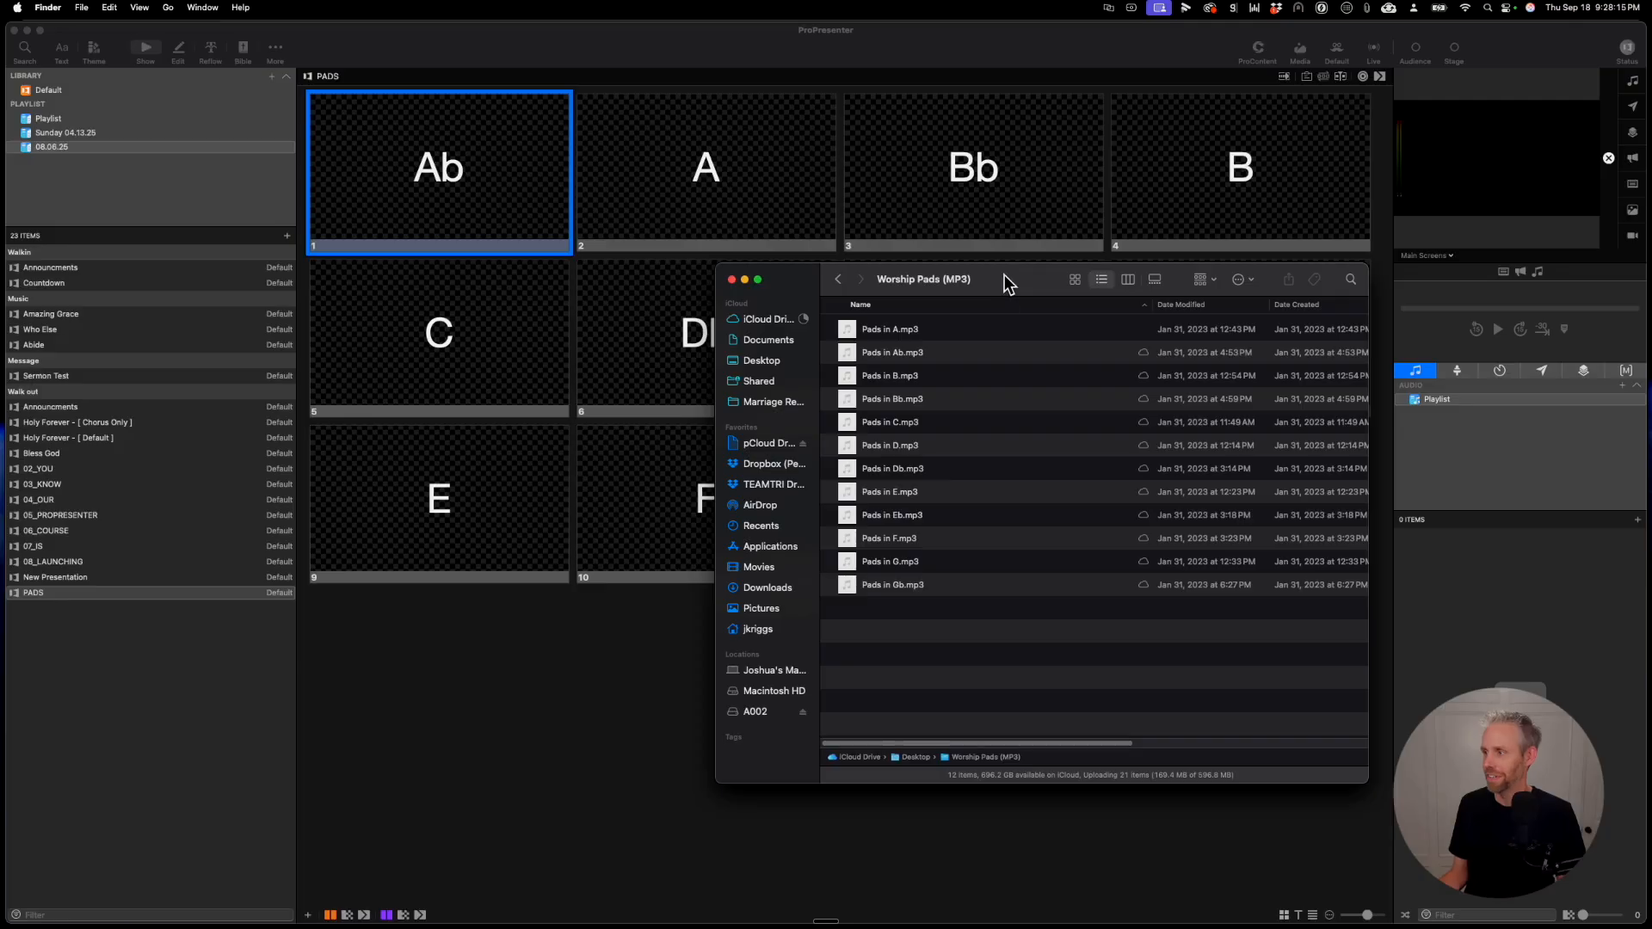
Step: Attach the matching MP3 files from the Worship Pads (MP3) folder to the Ab, A, Bb, B and C slides
drag(1003, 275, 1147, 427)
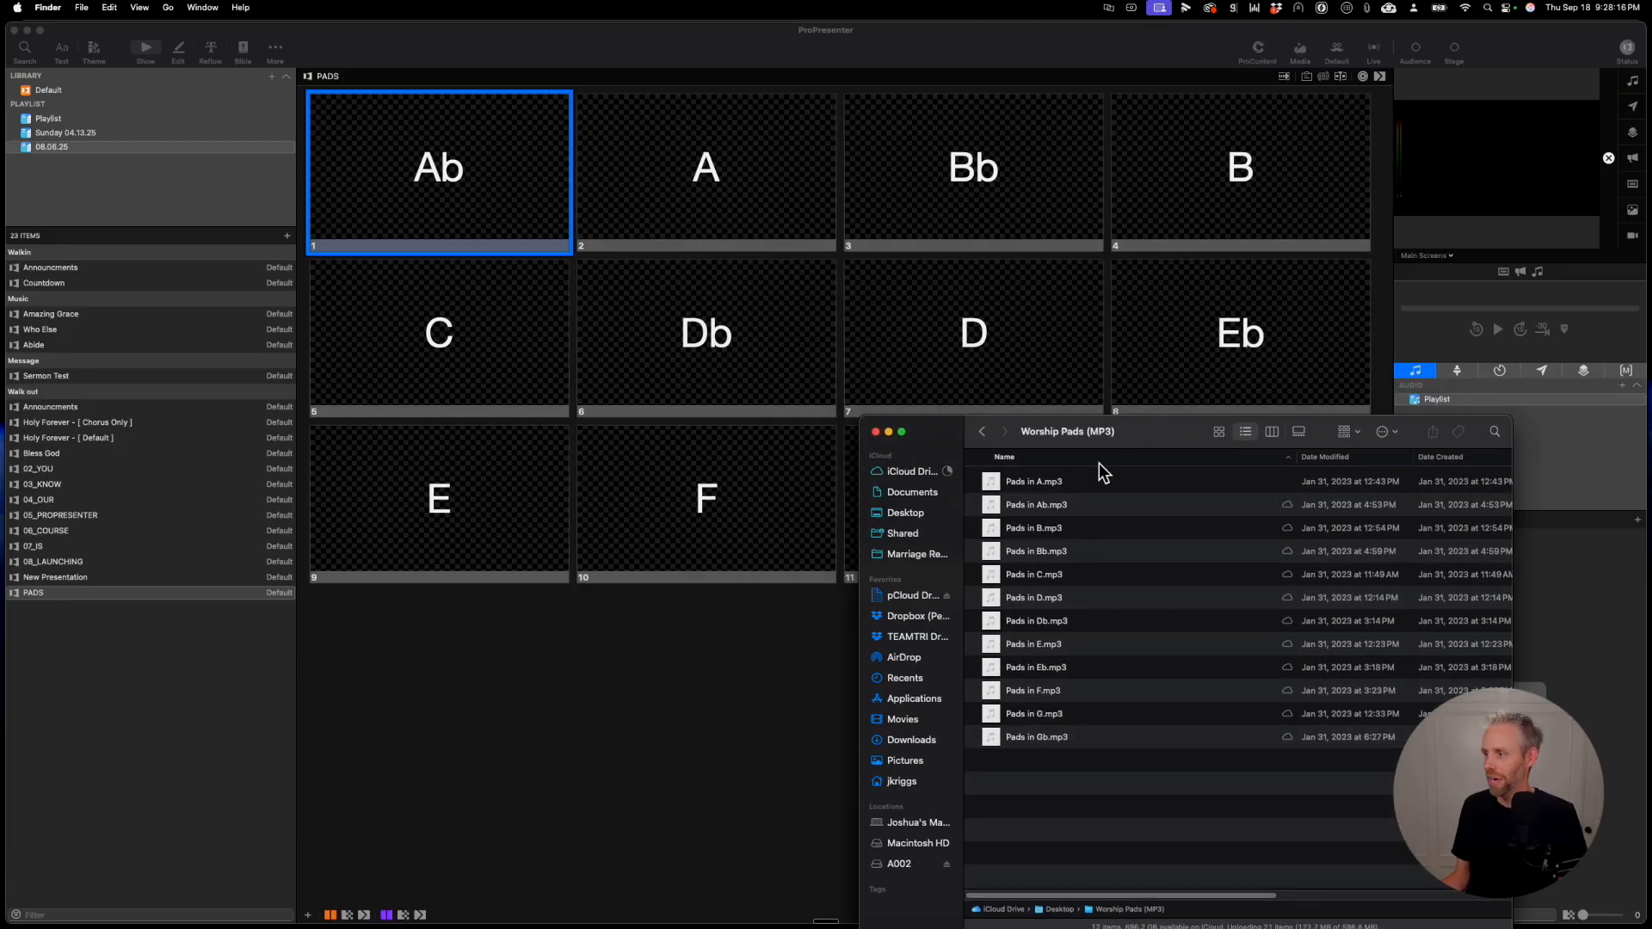
drag(994, 470, 703, 177)
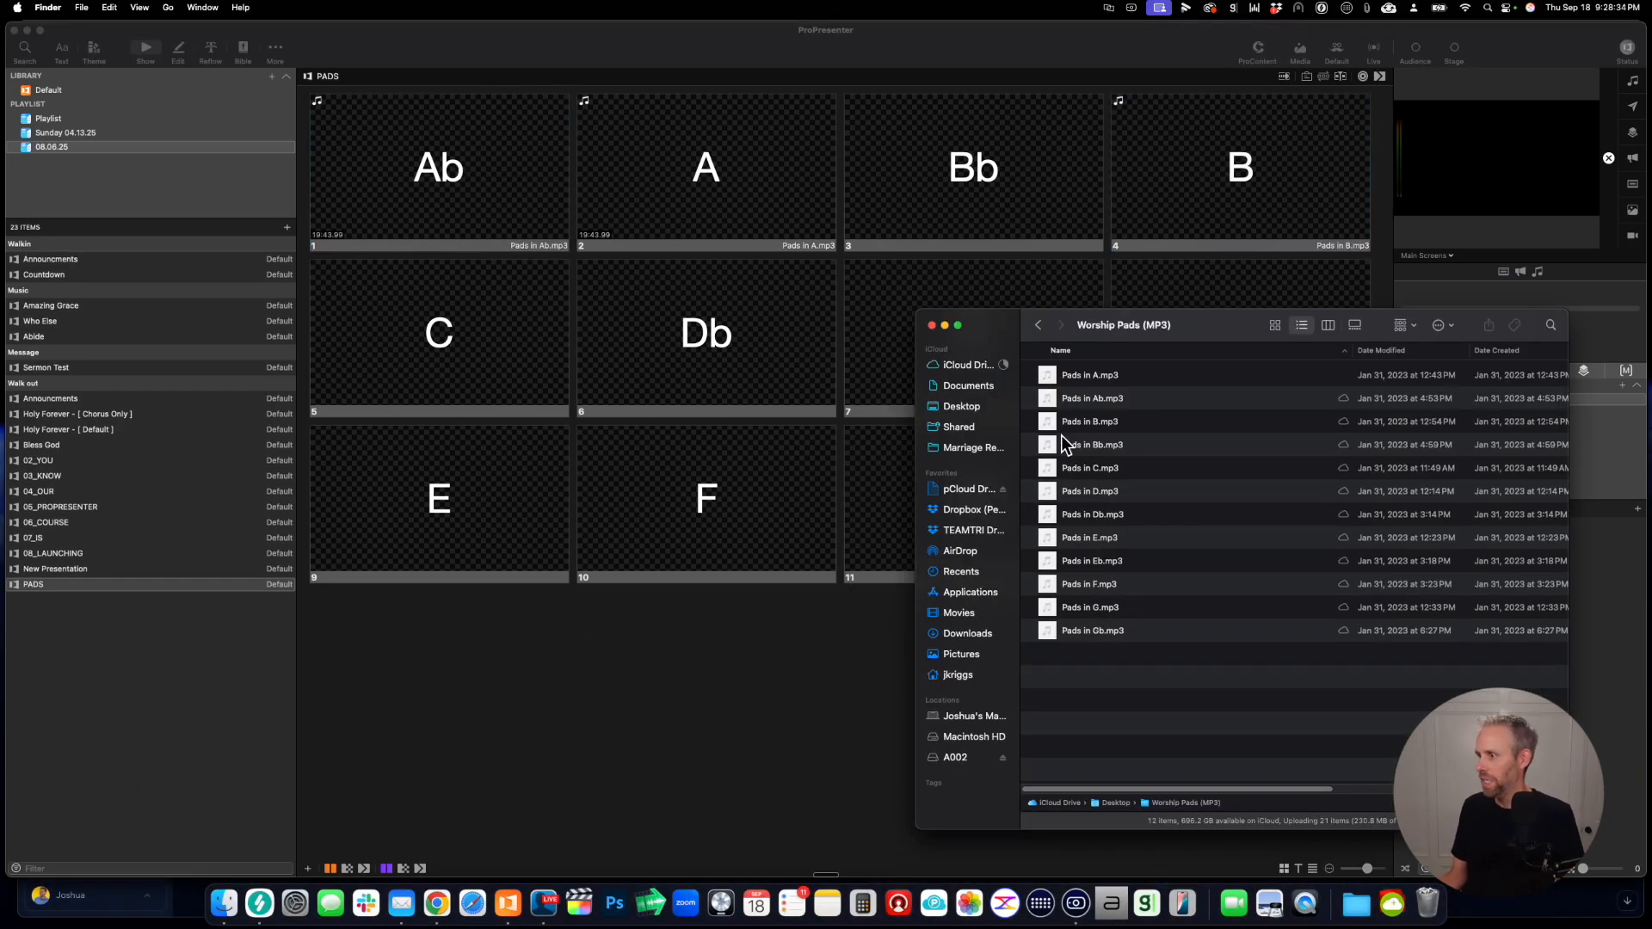
drag(1061, 440, 990, 157)
drag(1060, 468, 490, 344)
Step: Attach the matching pad MP3 files to the Db, D, Eb, E, F and G slides
drag(1059, 510, 757, 323)
drag(1054, 488, 892, 310)
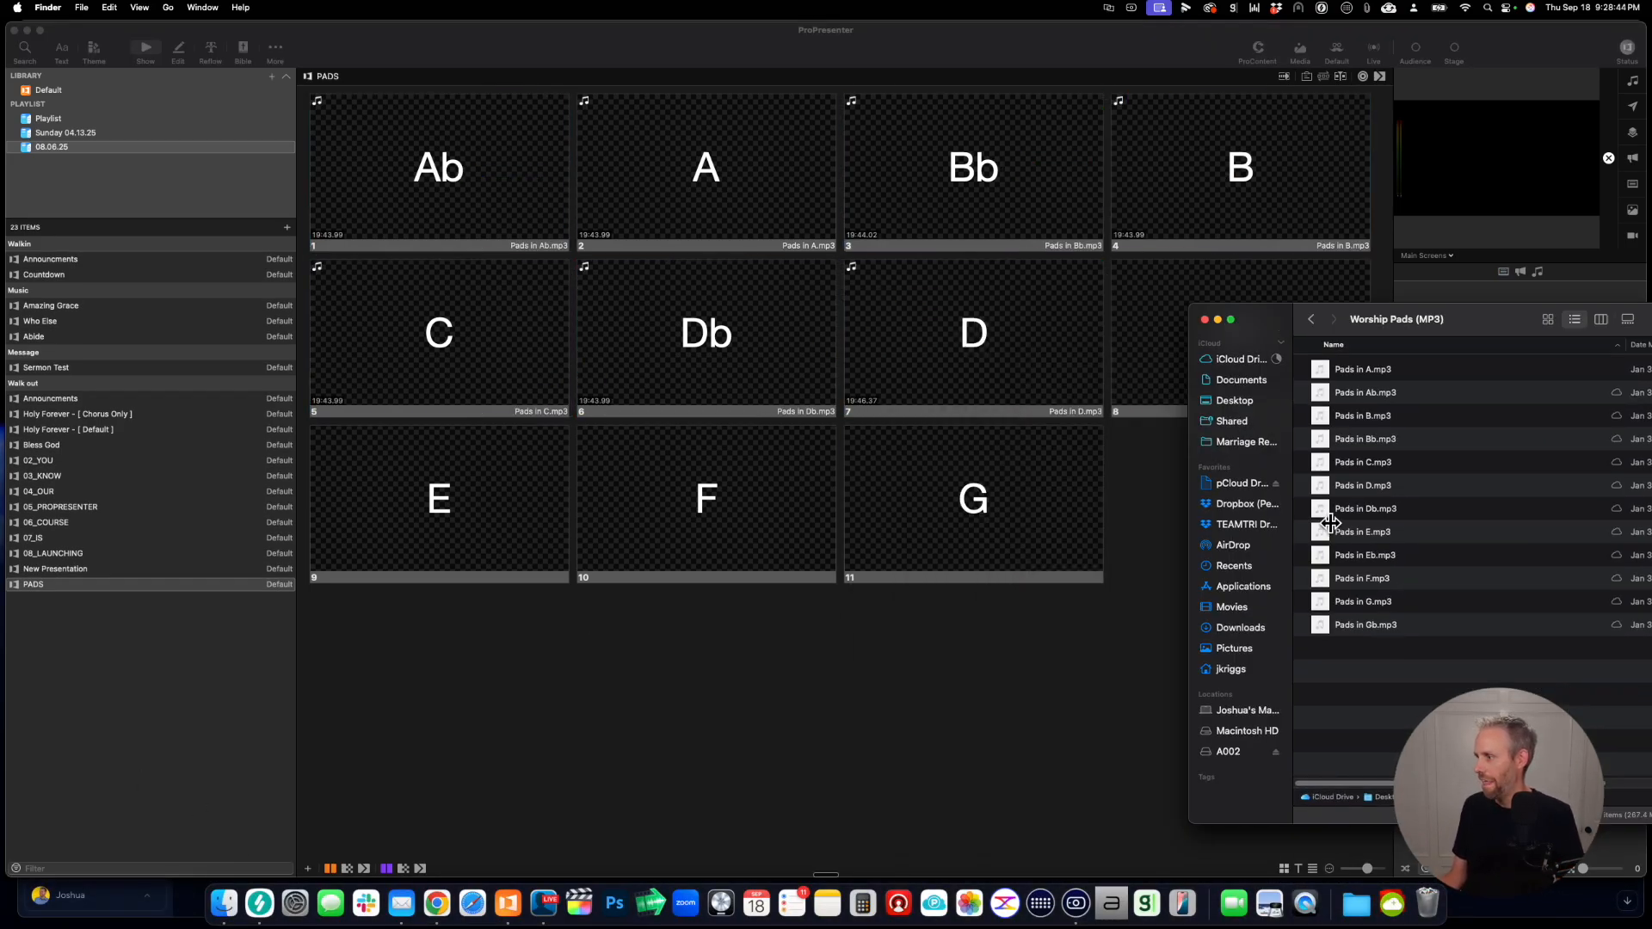
drag(1342, 529, 527, 490)
drag(1347, 555, 705, 499)
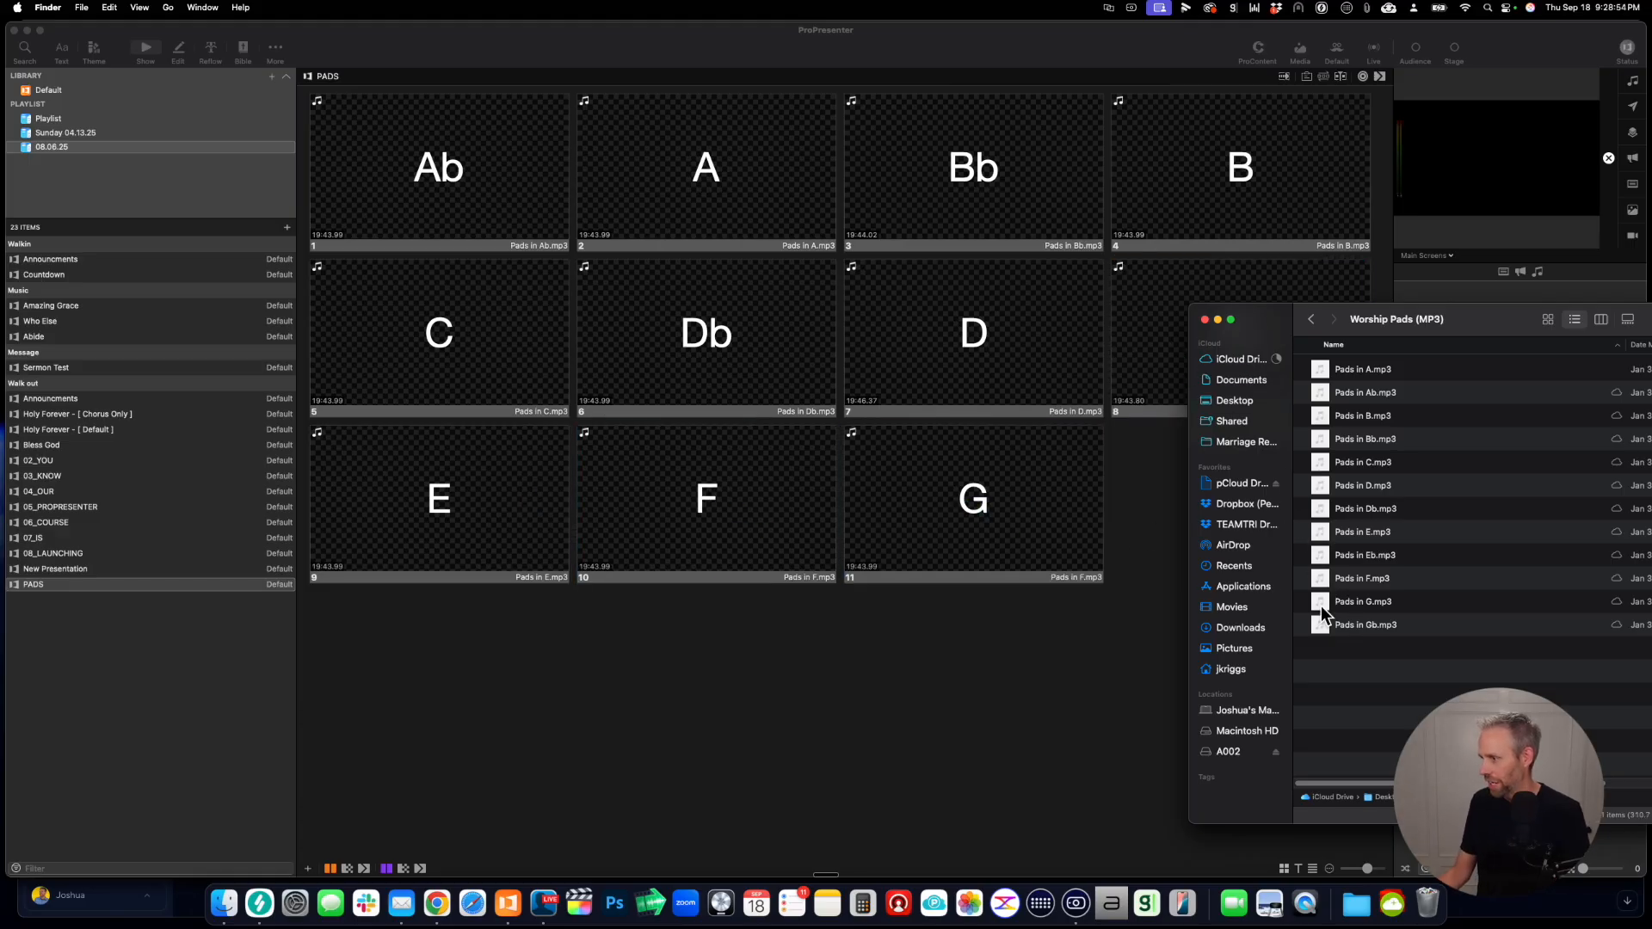
Step: Duplicate the G slide in ProPresenter and change the text of slide 11 to "Gb"
click(1155, 513)
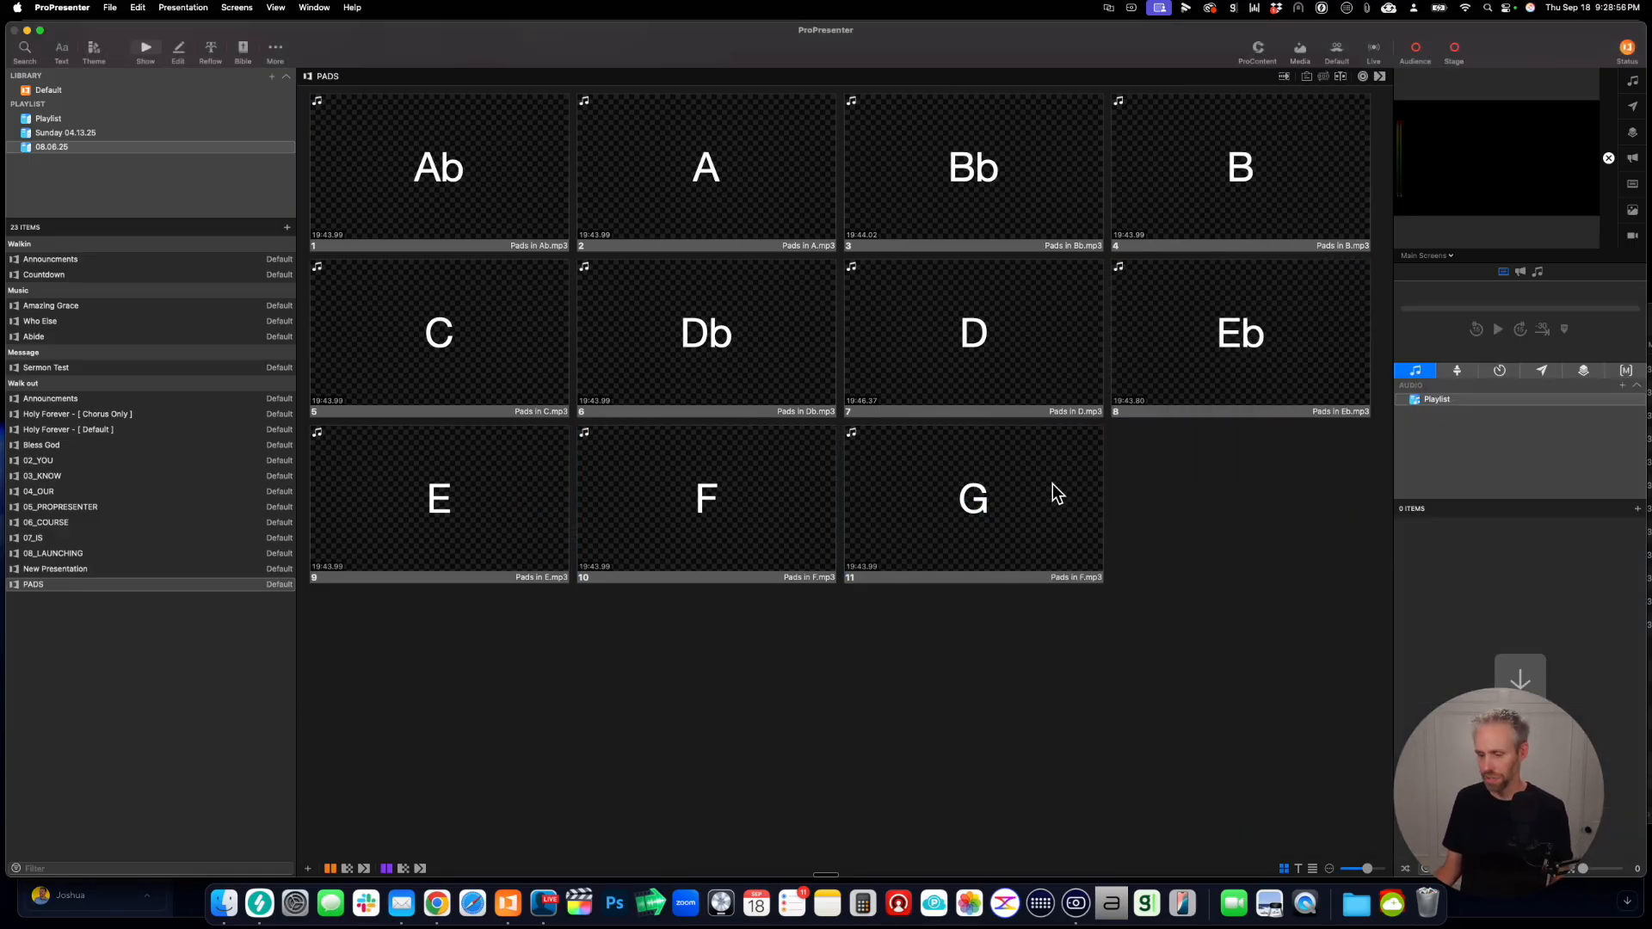
drag(1049, 482, 1195, 487)
right_click(1034, 482)
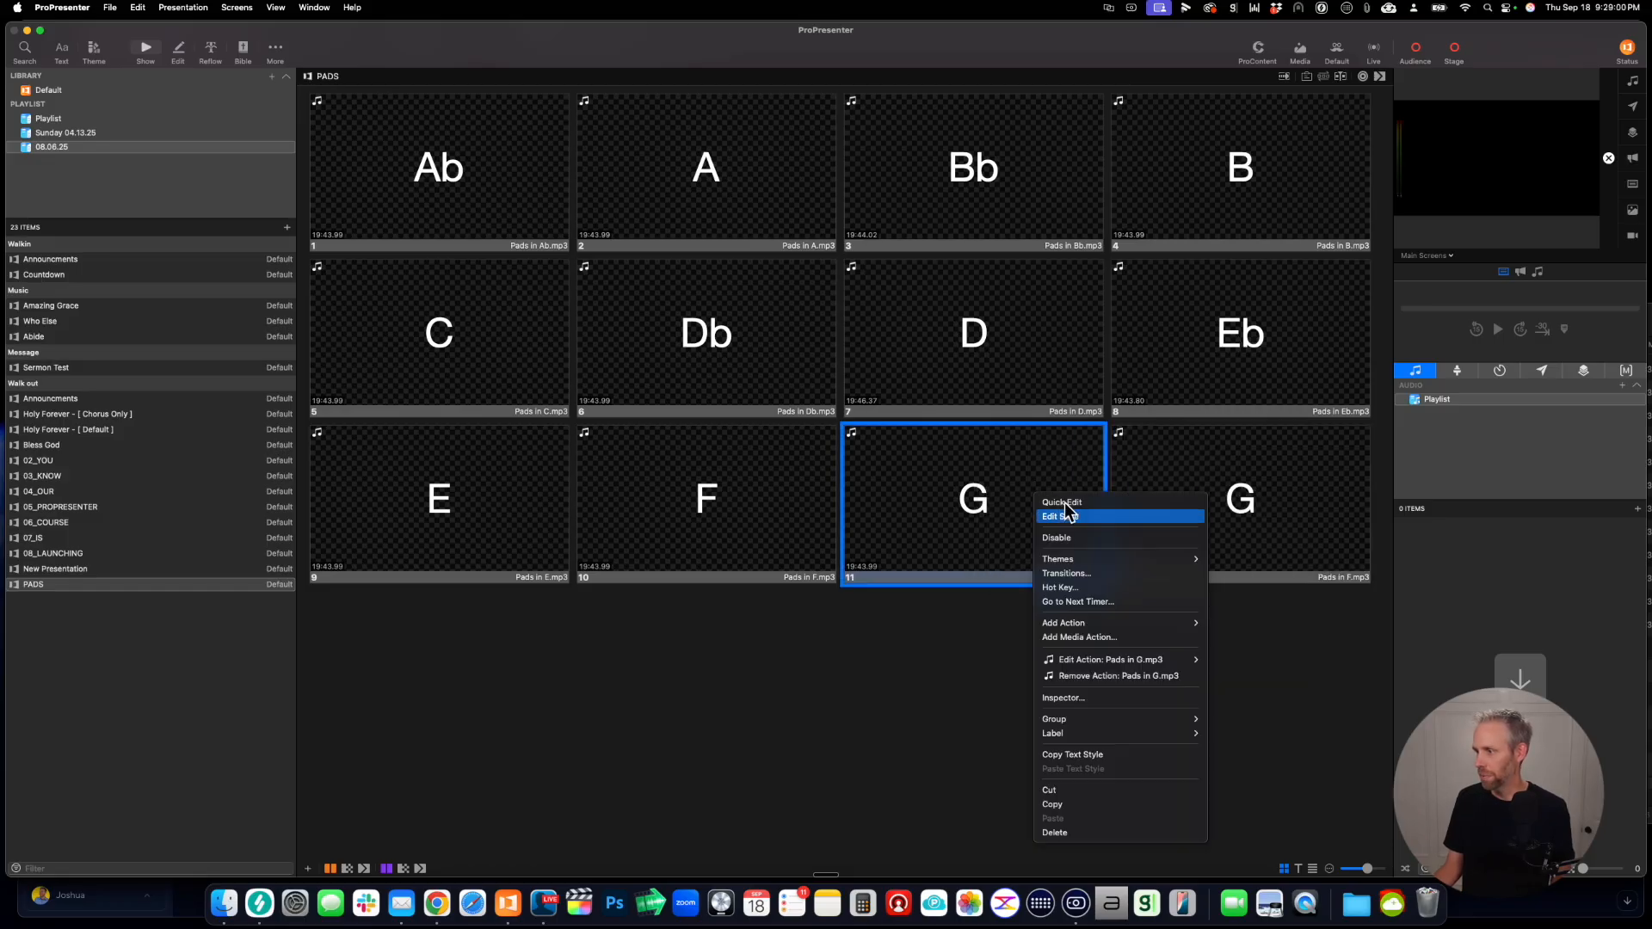
click(1065, 503)
double_click(908, 420)
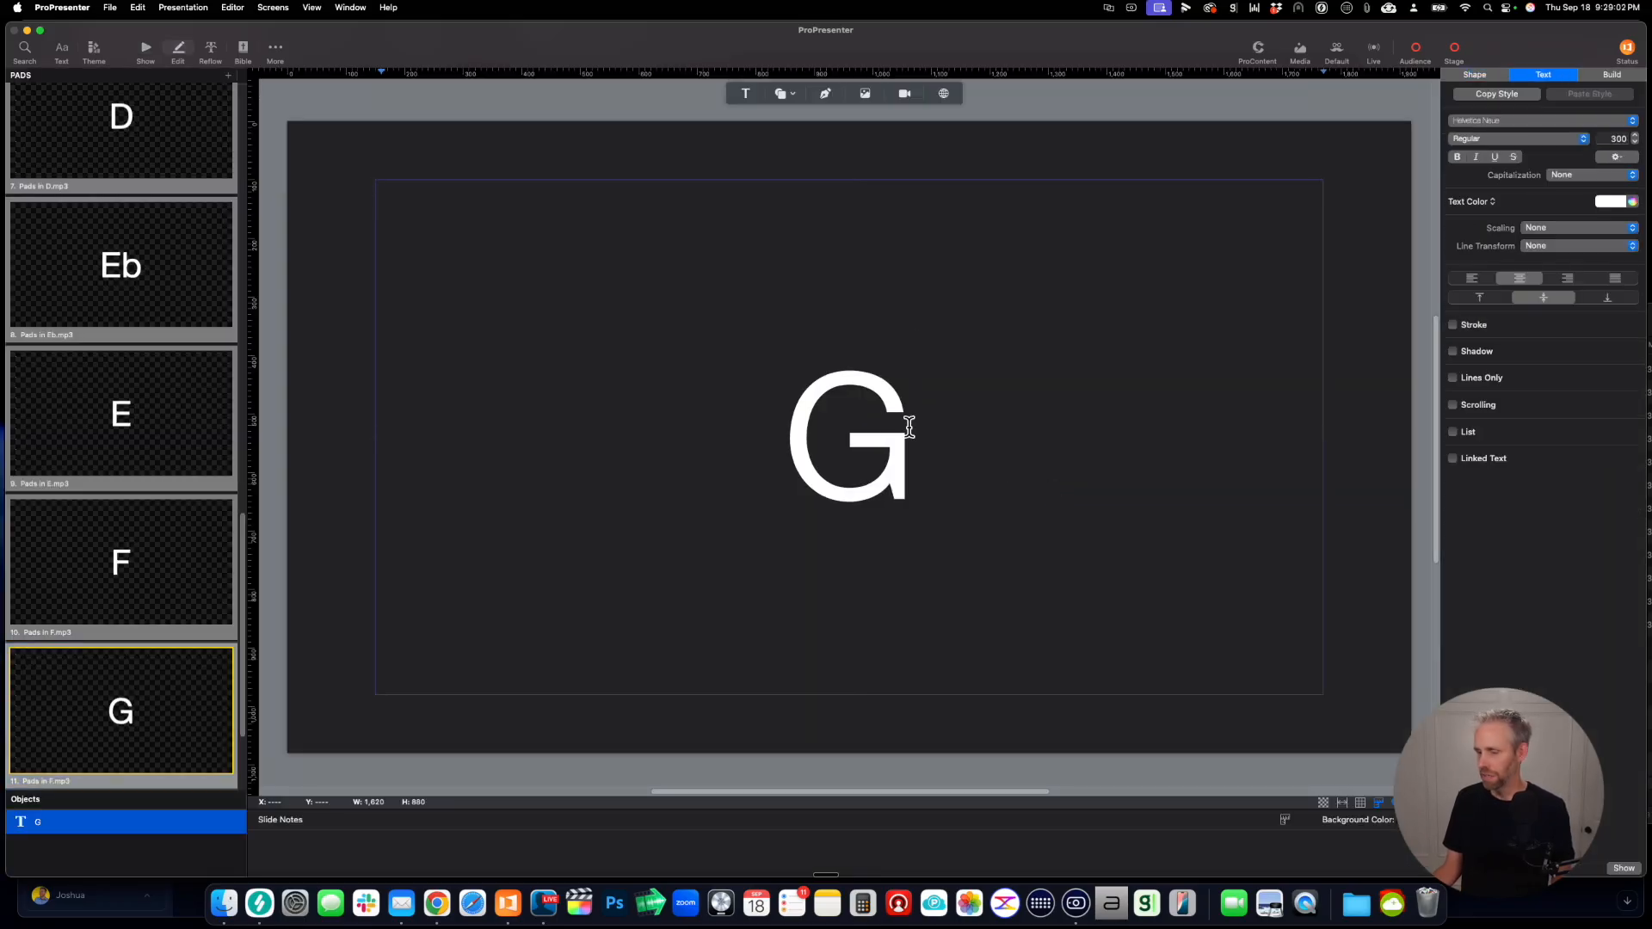
text(b)
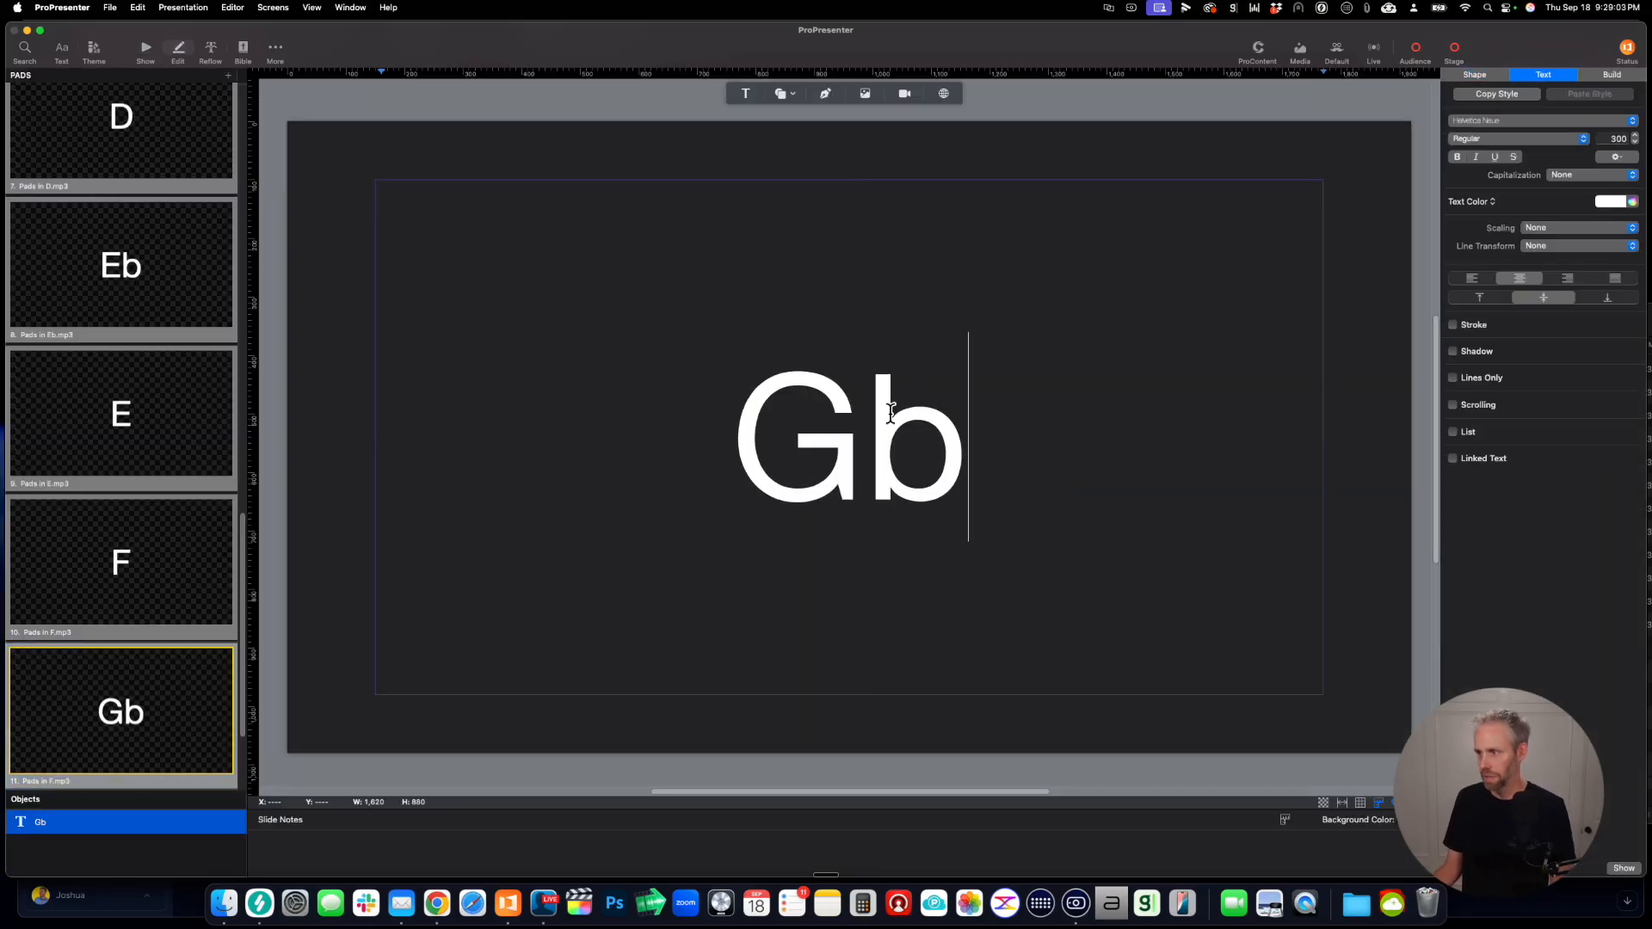
Step: Return to the slide overview and replace the Gb slide's audio action with Pads in Gb.mp3 from the Worship Pads (MP3) folder
click(146, 52)
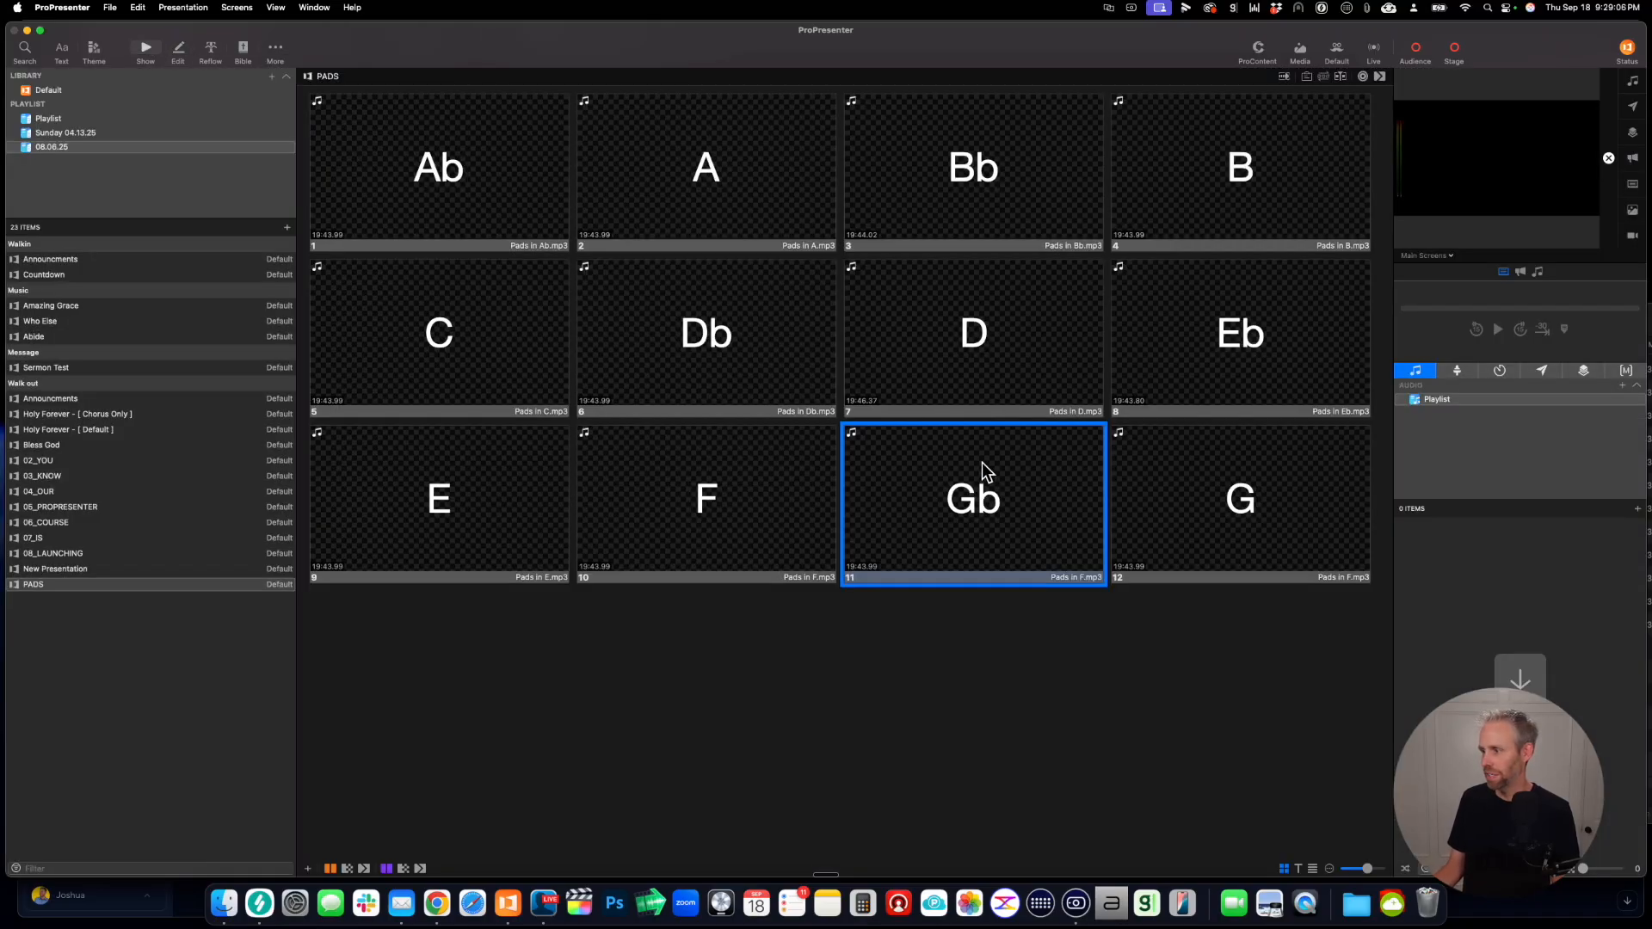
right_click(983, 462)
click(1058, 653)
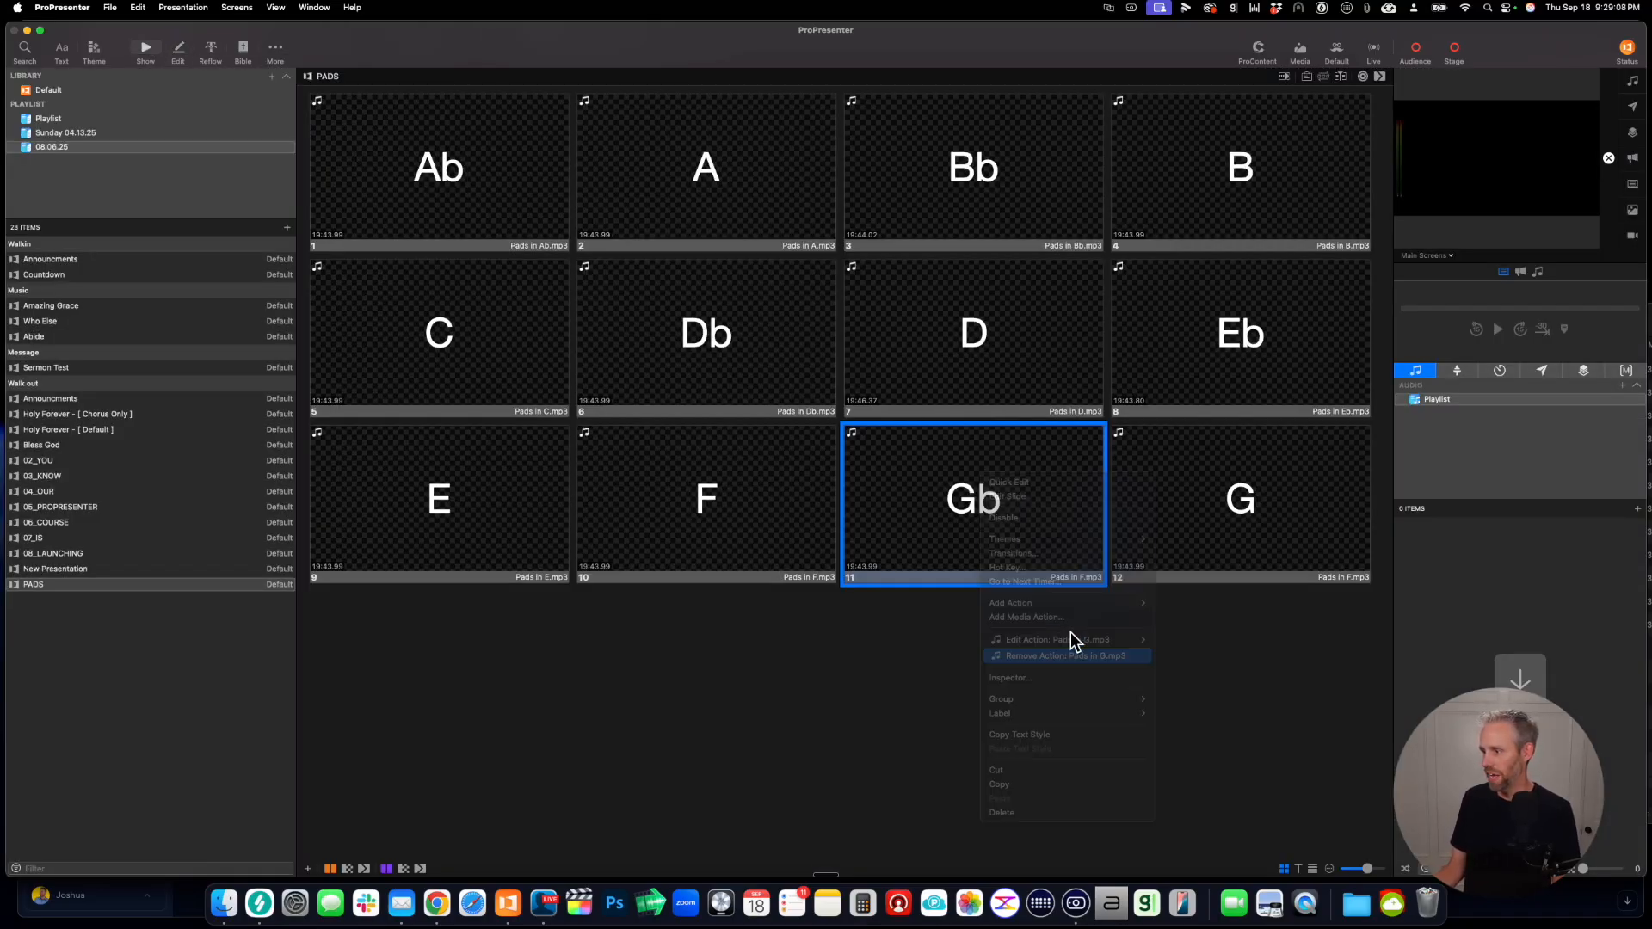
click(222, 902)
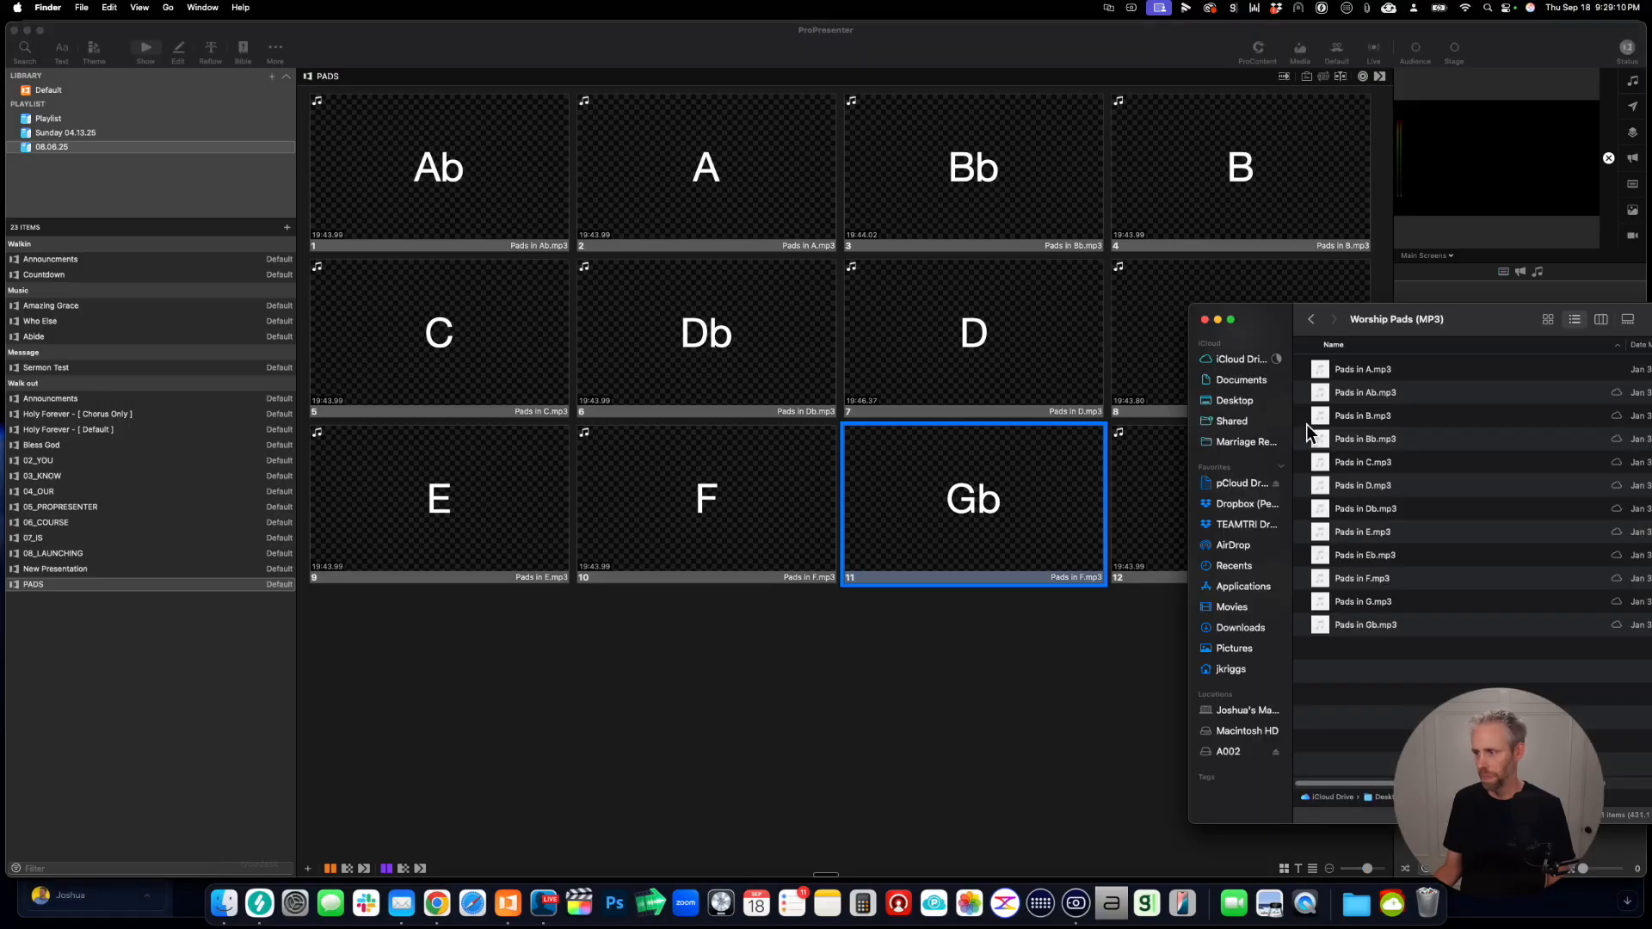
drag(1325, 619, 1032, 473)
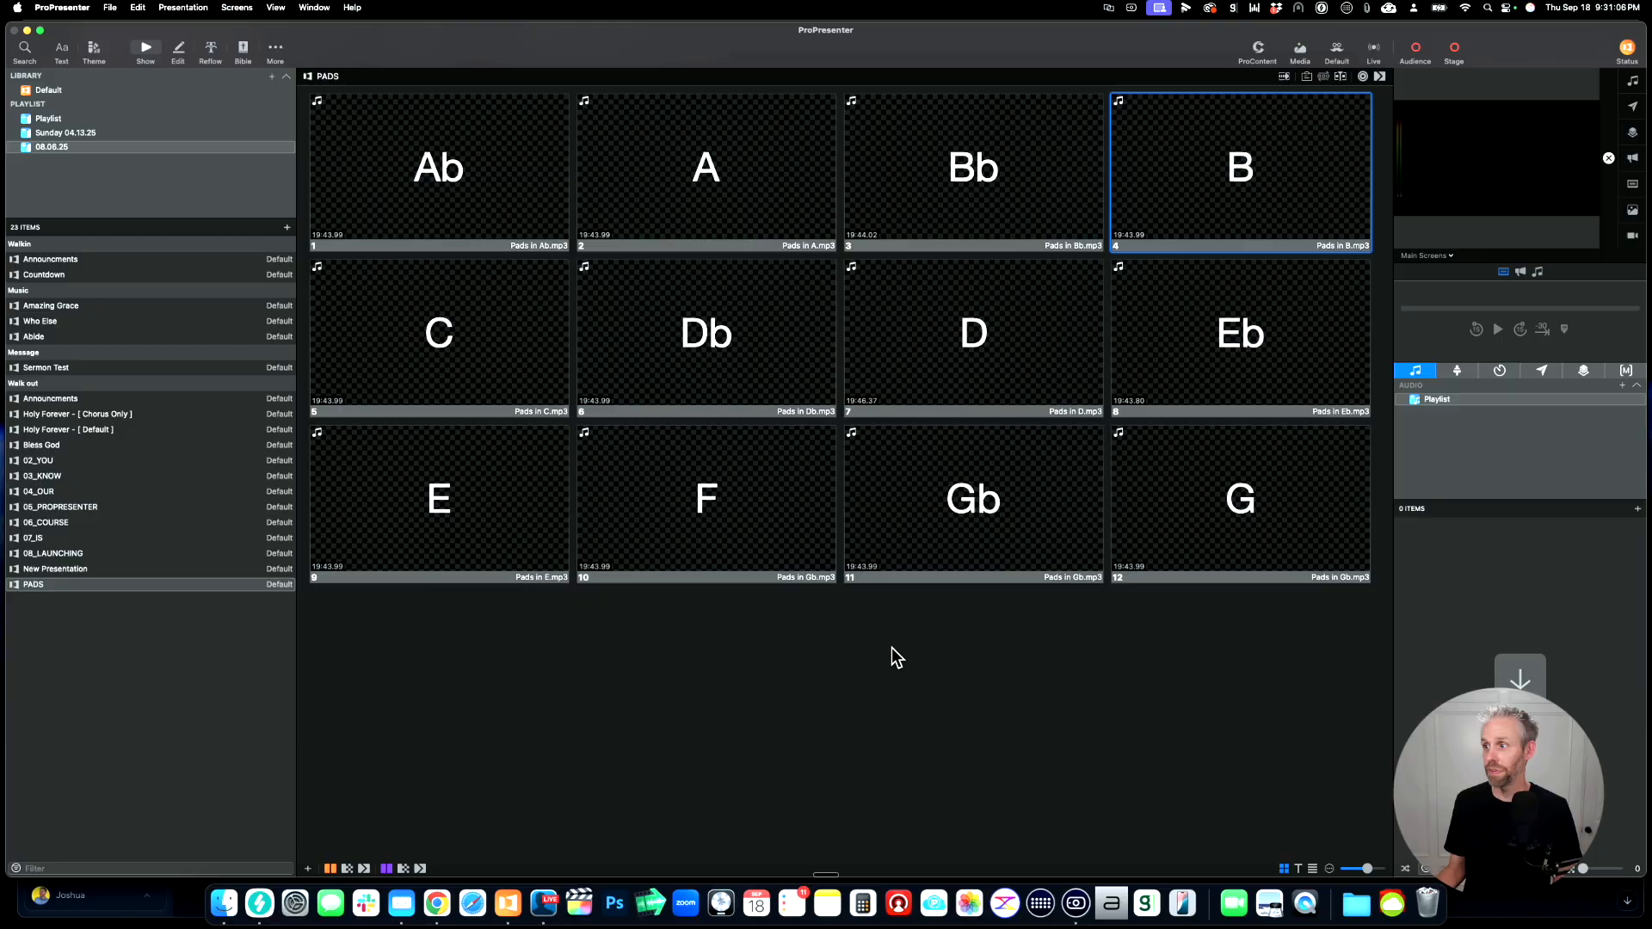
Step: Test the pads by triggering the Bb, D and G slides in turn, and clear all output layers
click(978, 181)
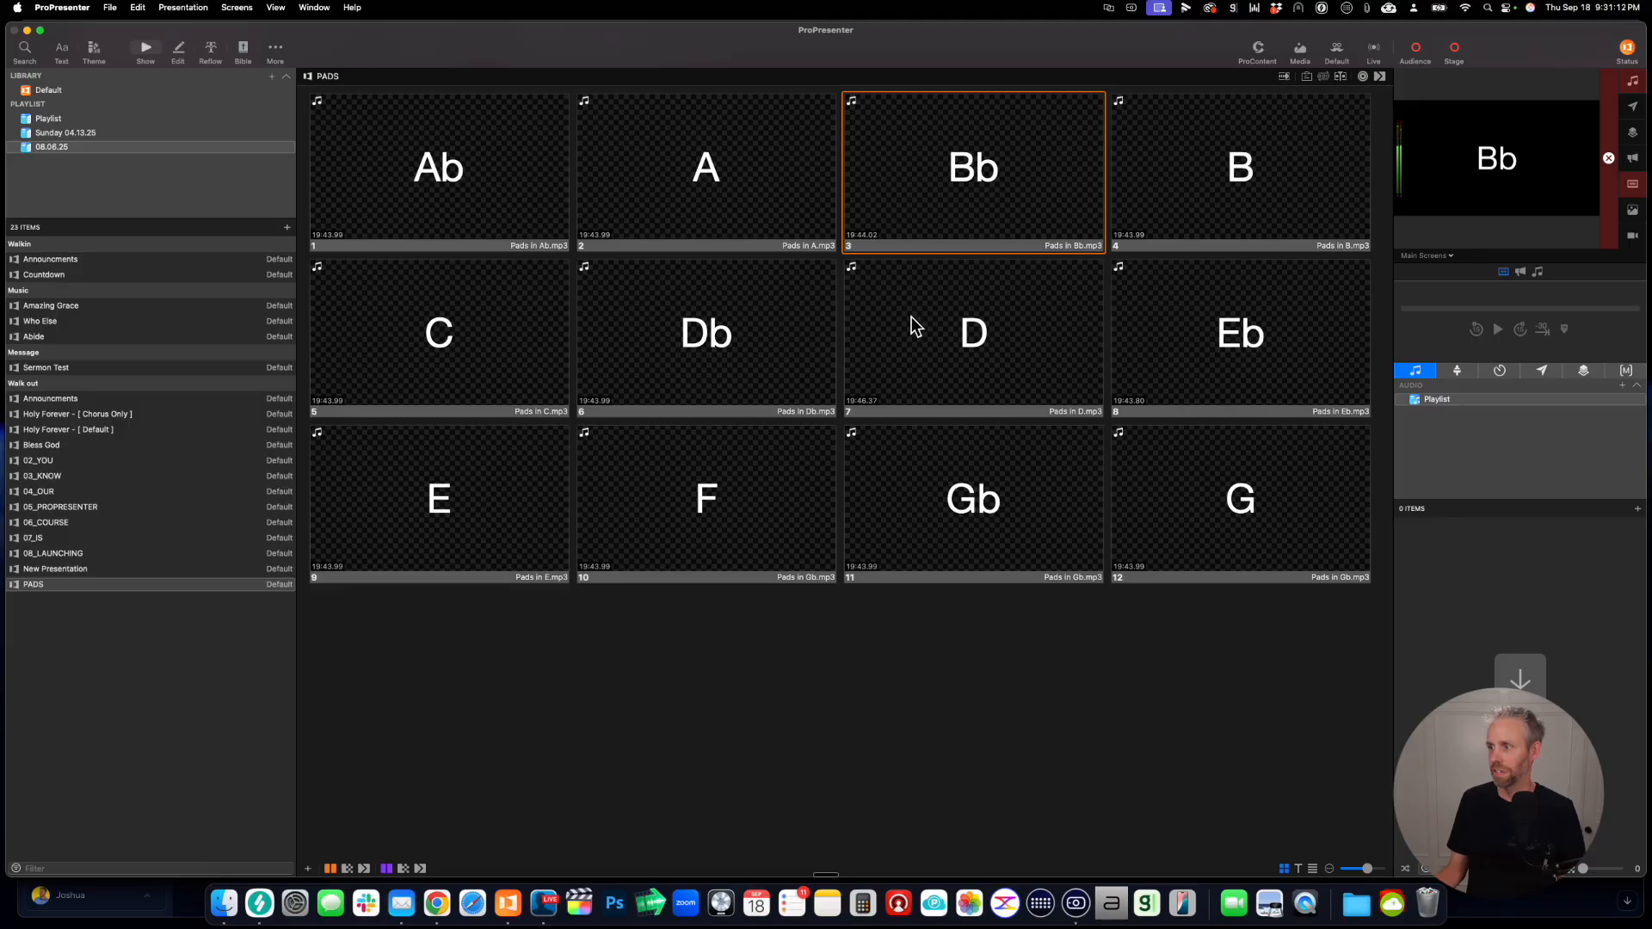
click(951, 330)
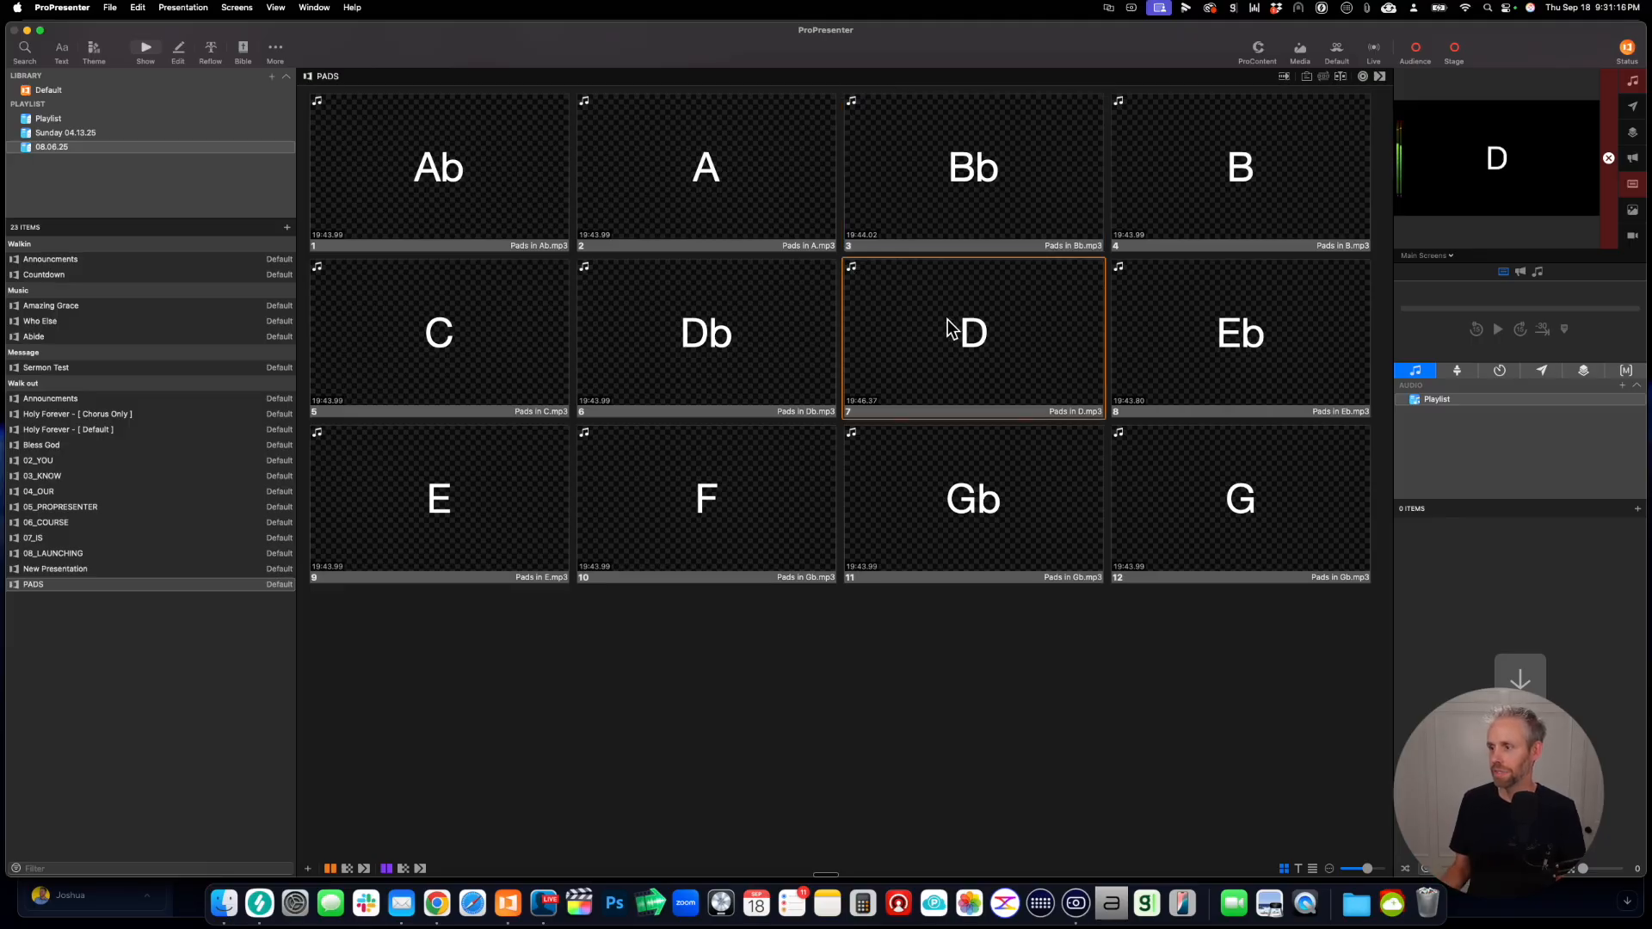
click(1185, 477)
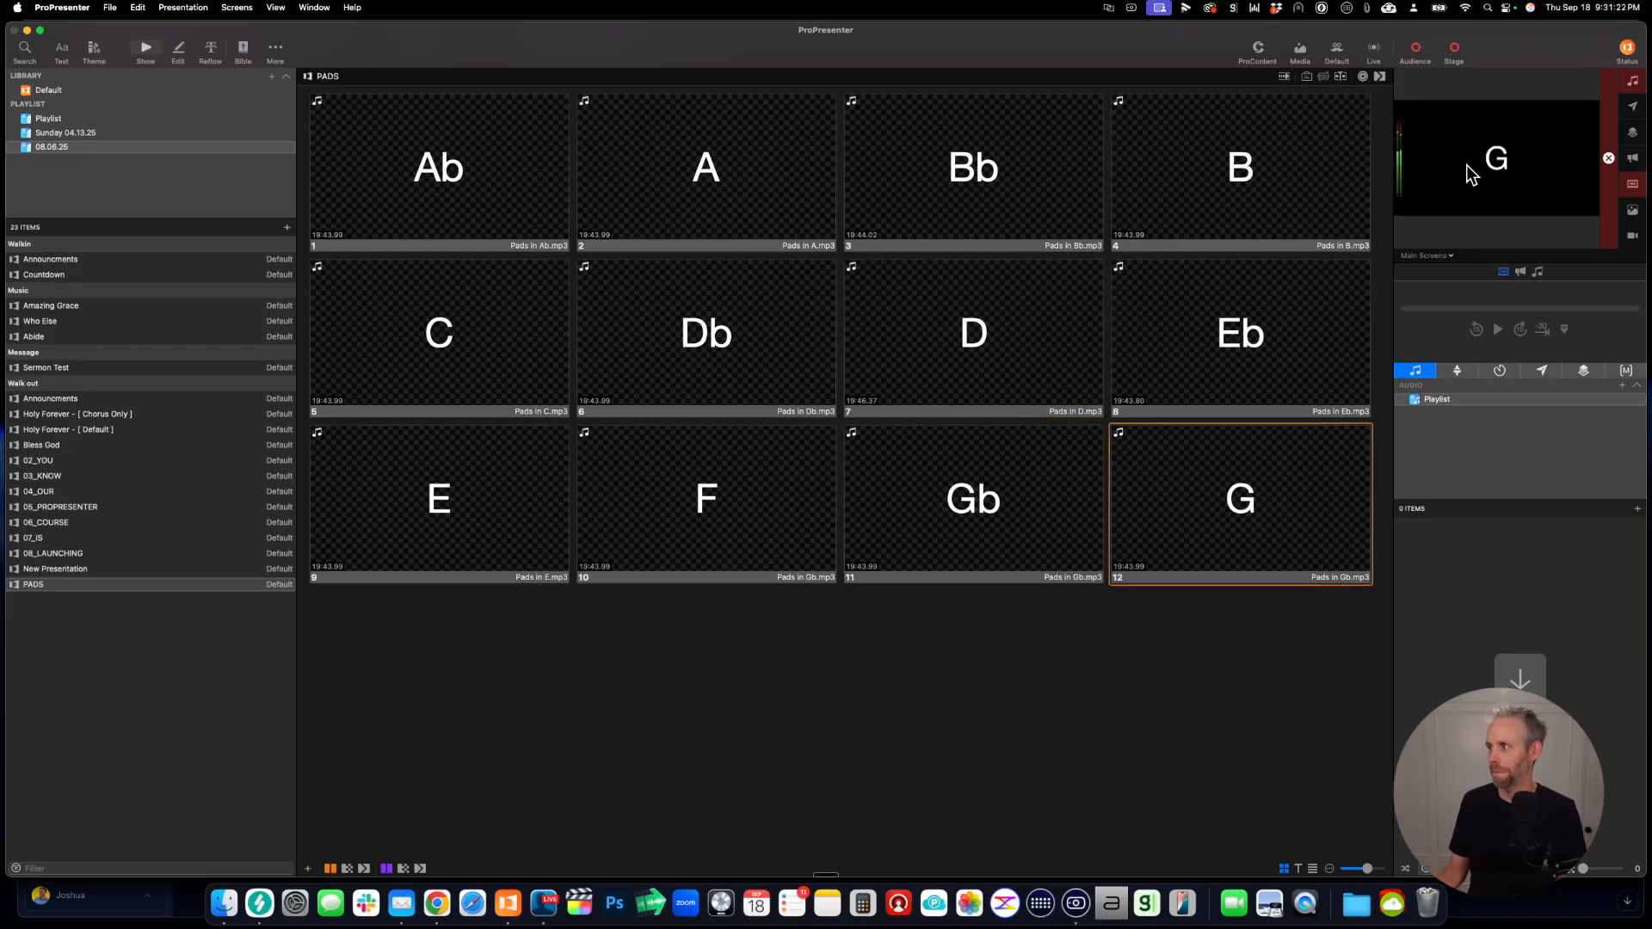
click(1609, 158)
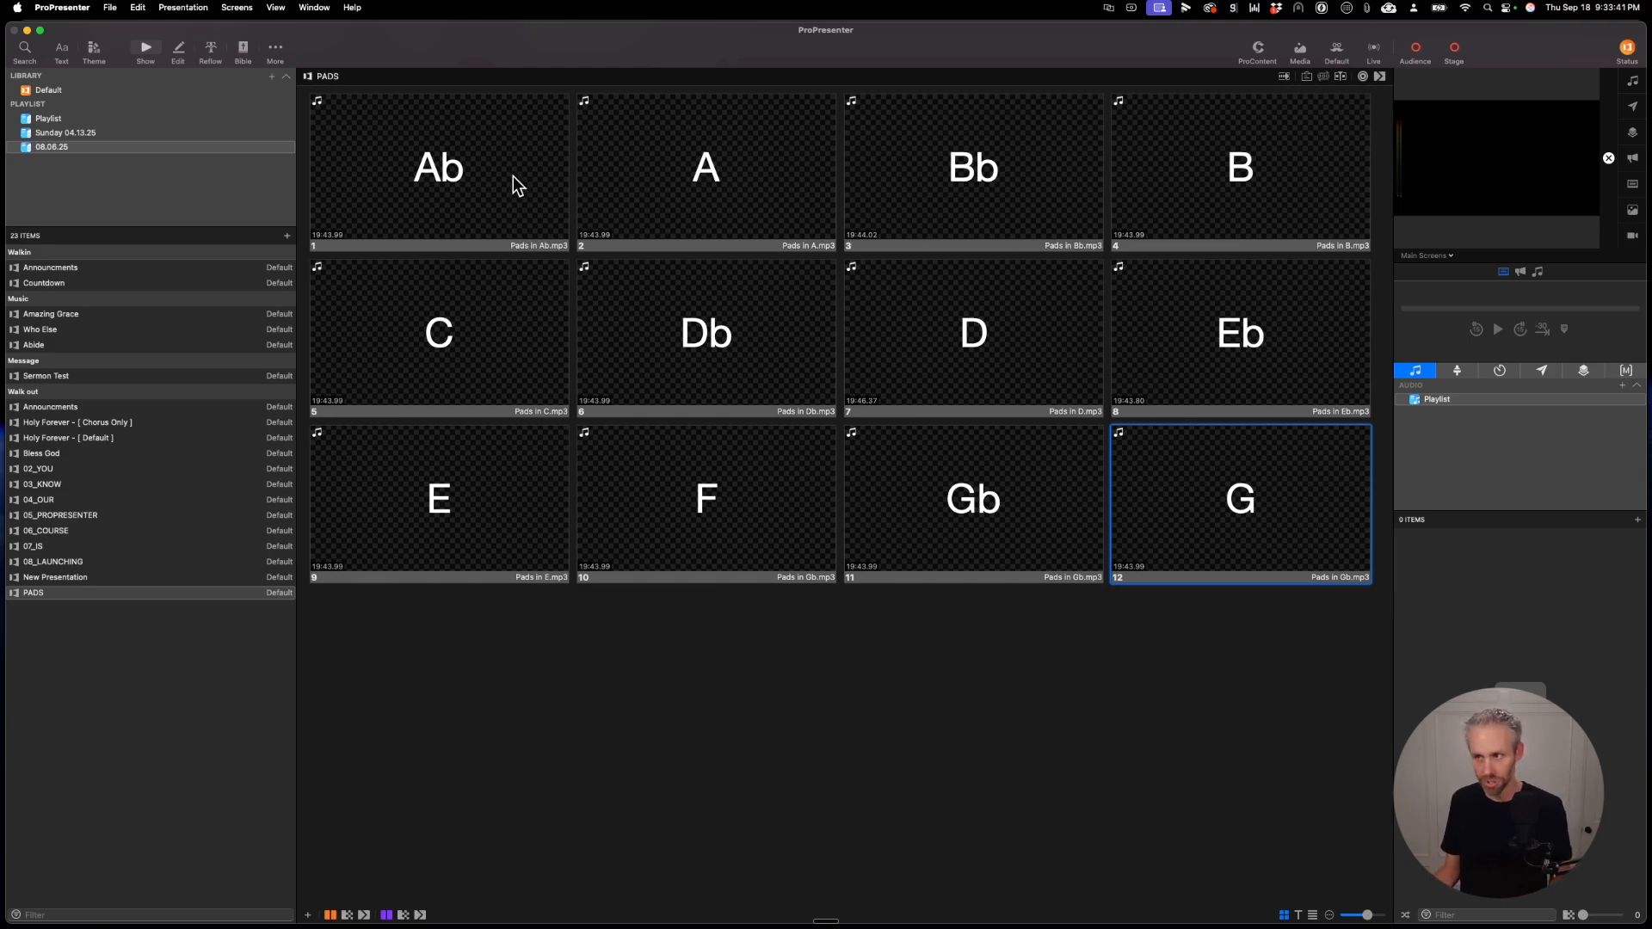
drag(512, 176, 843, 157)
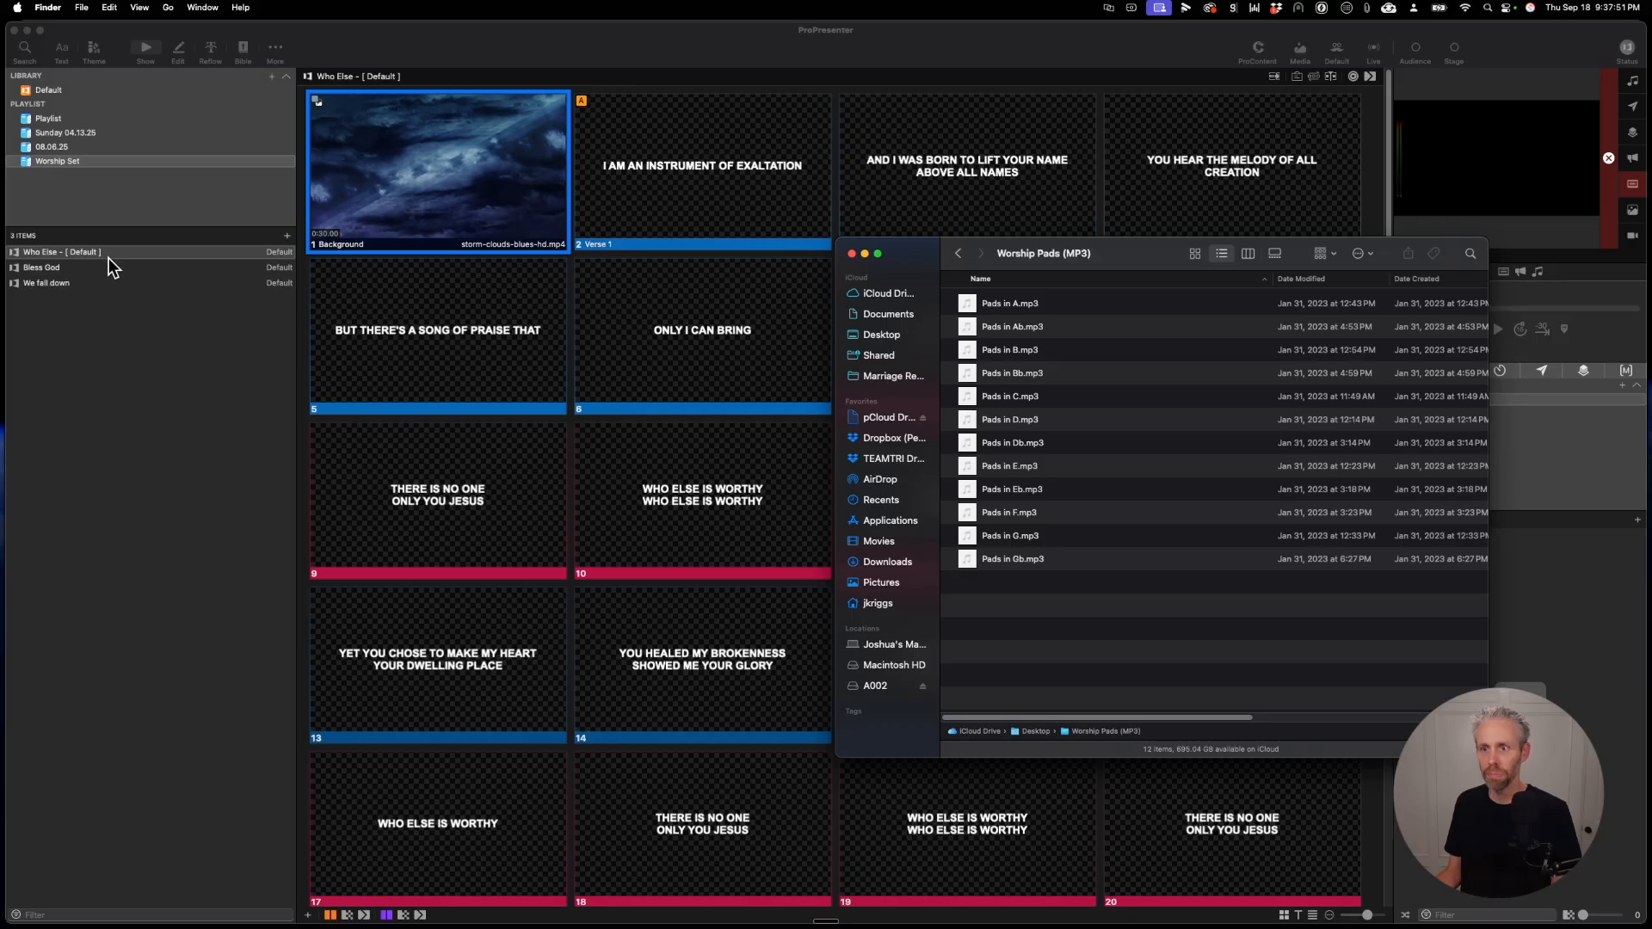
Step: Attach Pads in A.mp3 to the Background slide of Who Else and Pads in D.mp3 to the Background slide of Bless God
drag(924, 267, 488, 147)
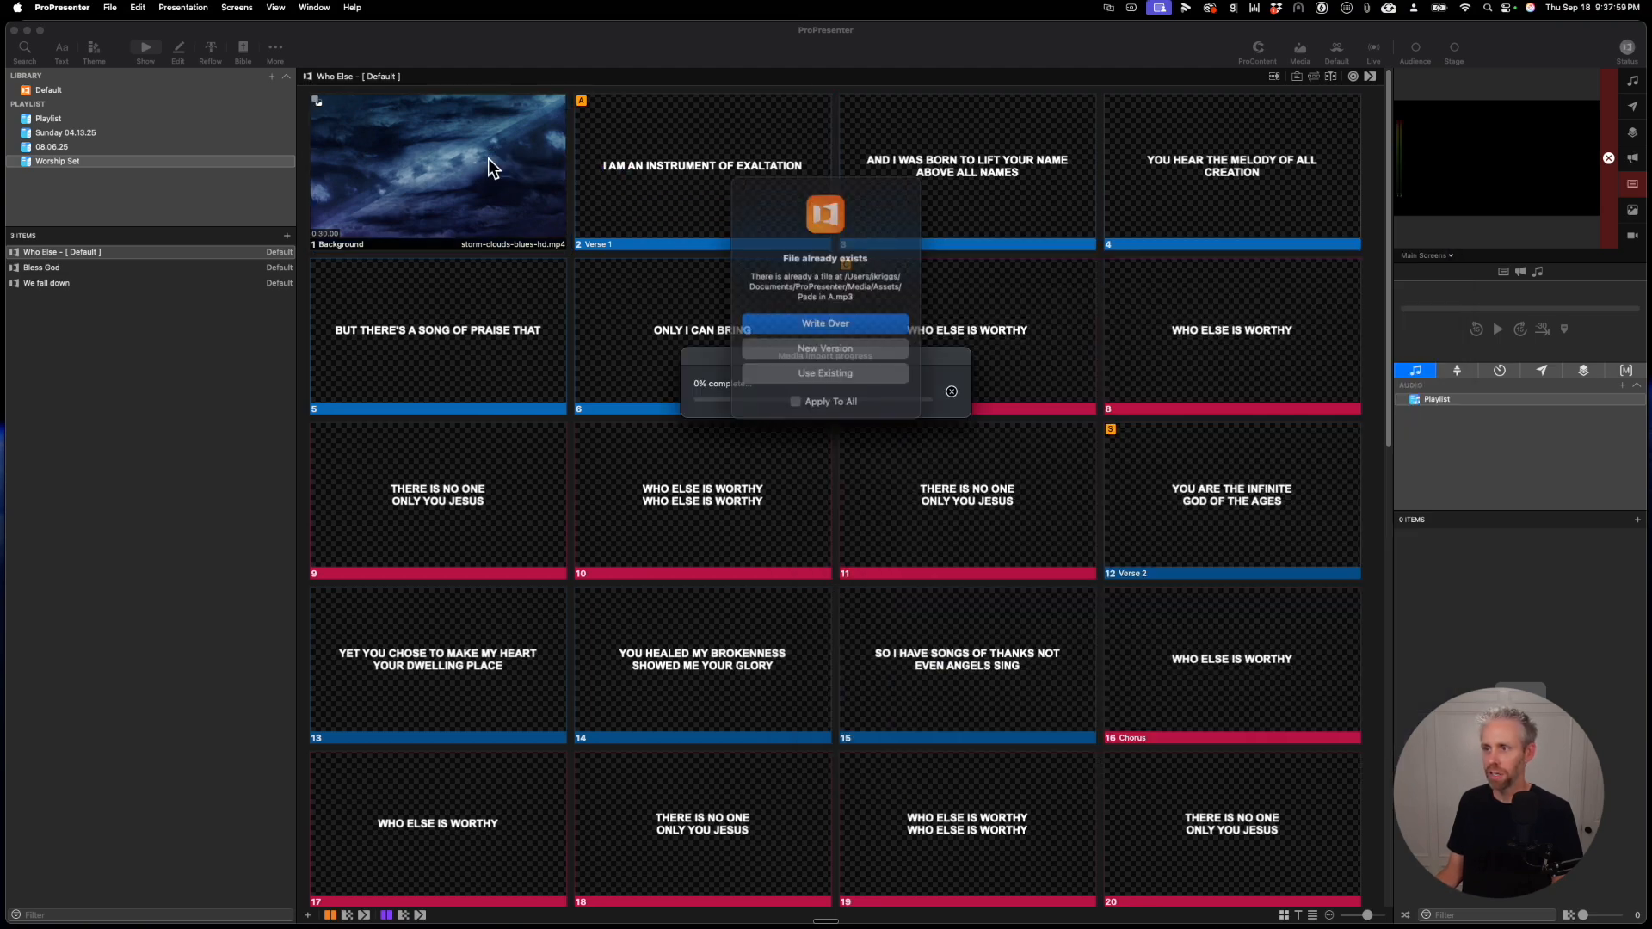
click(827, 354)
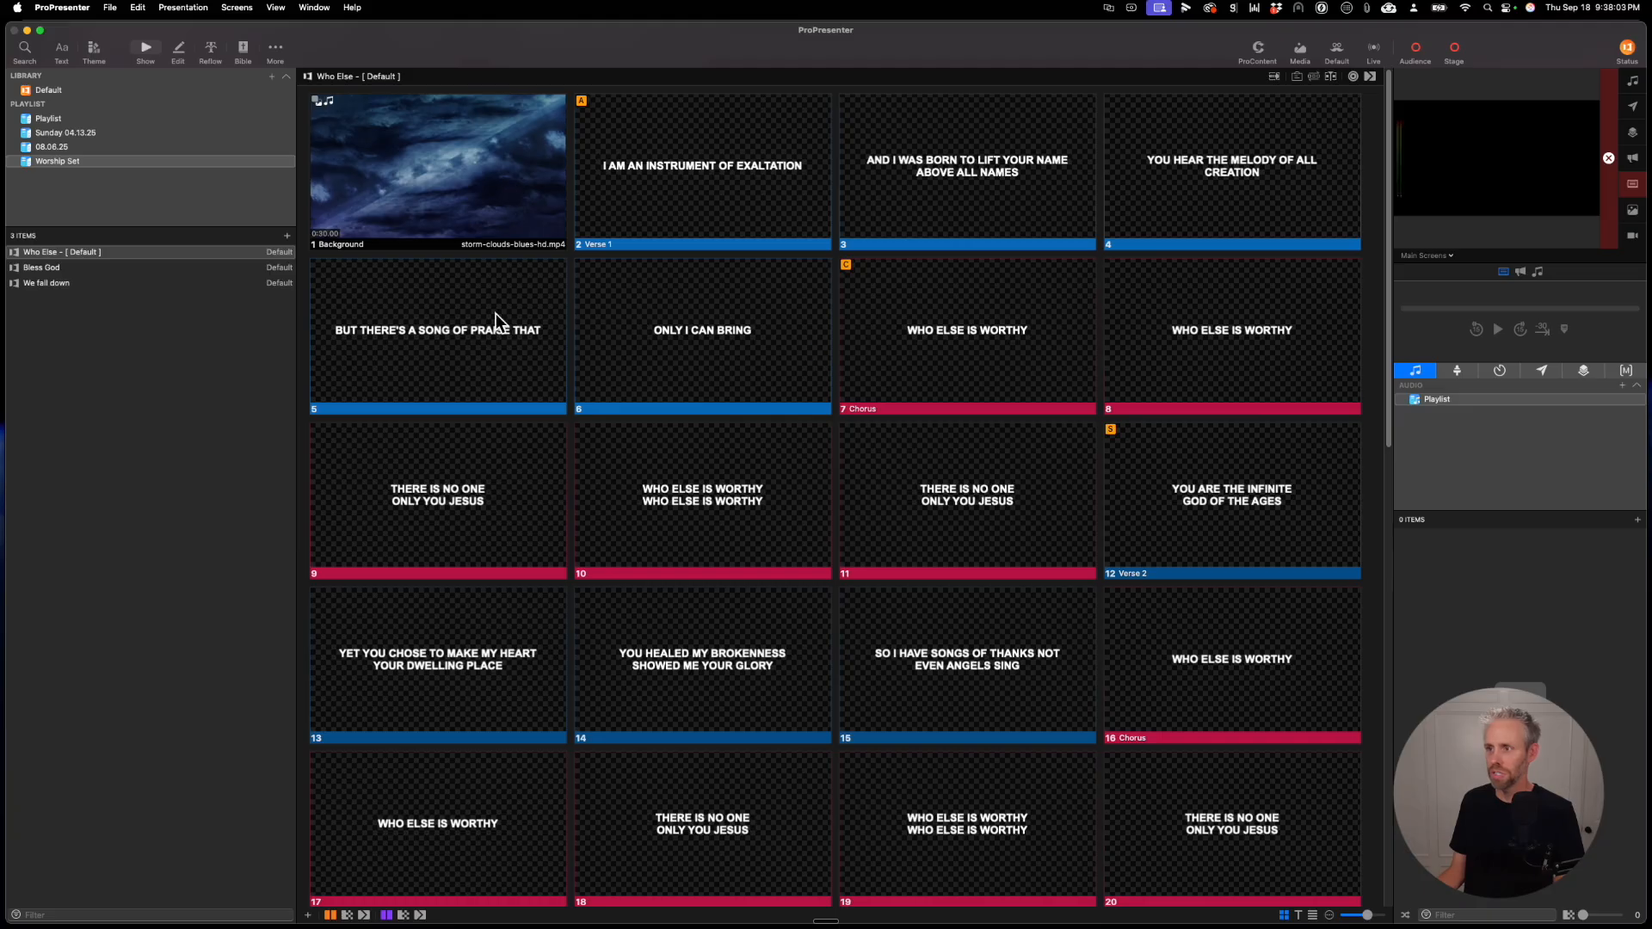
click(124, 268)
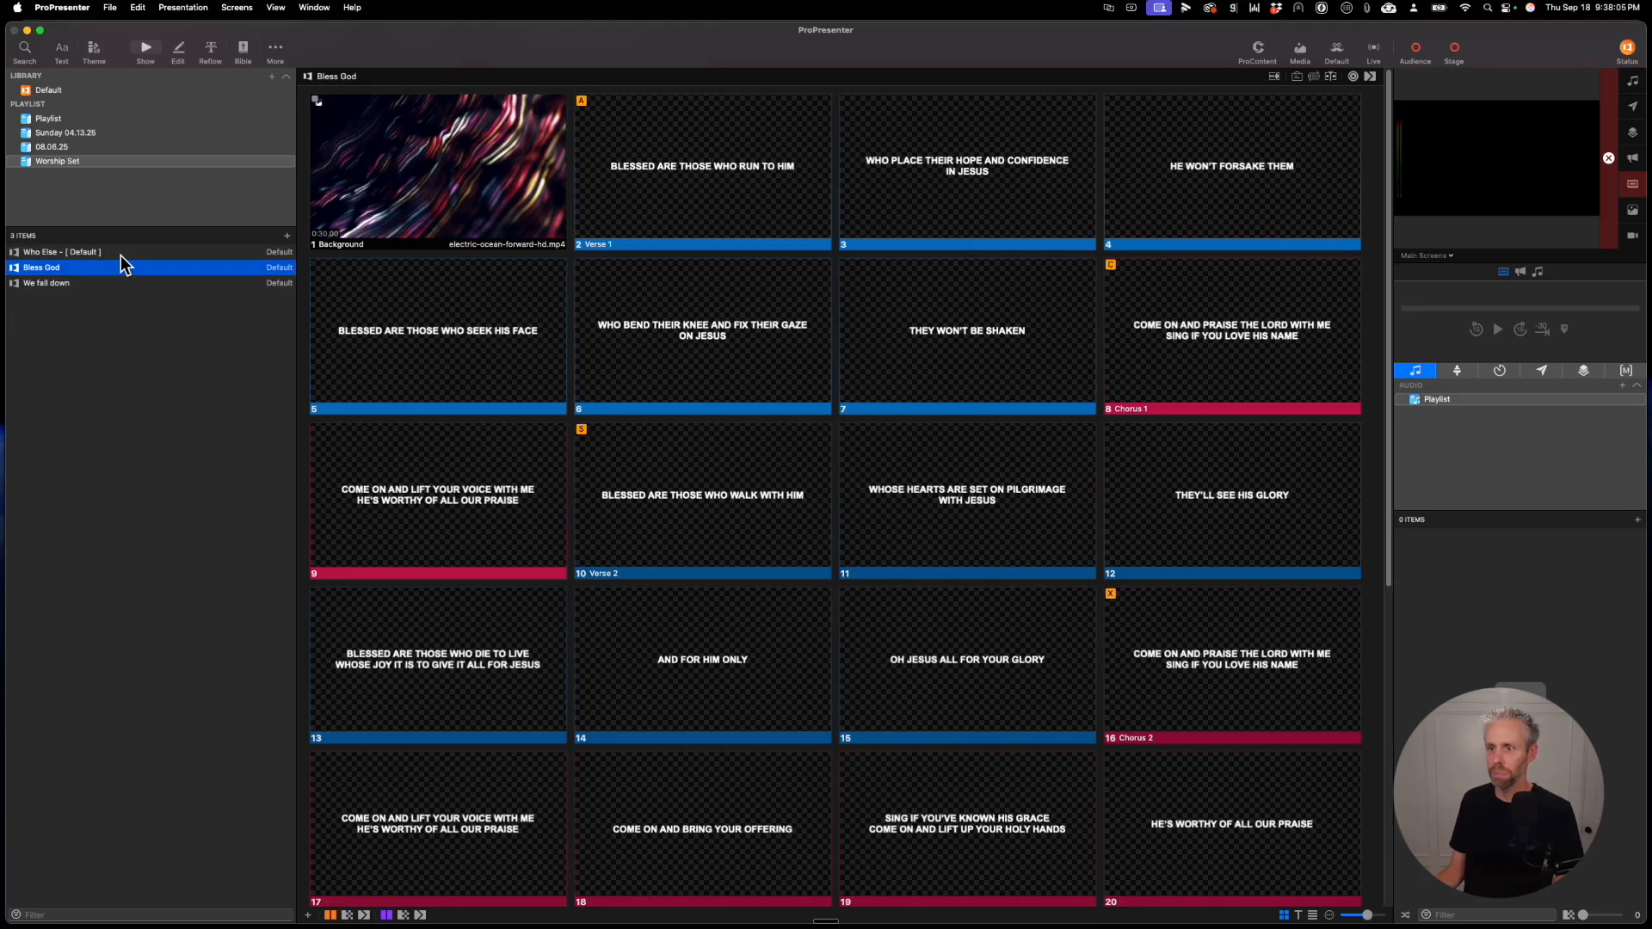
key(super+Tab)
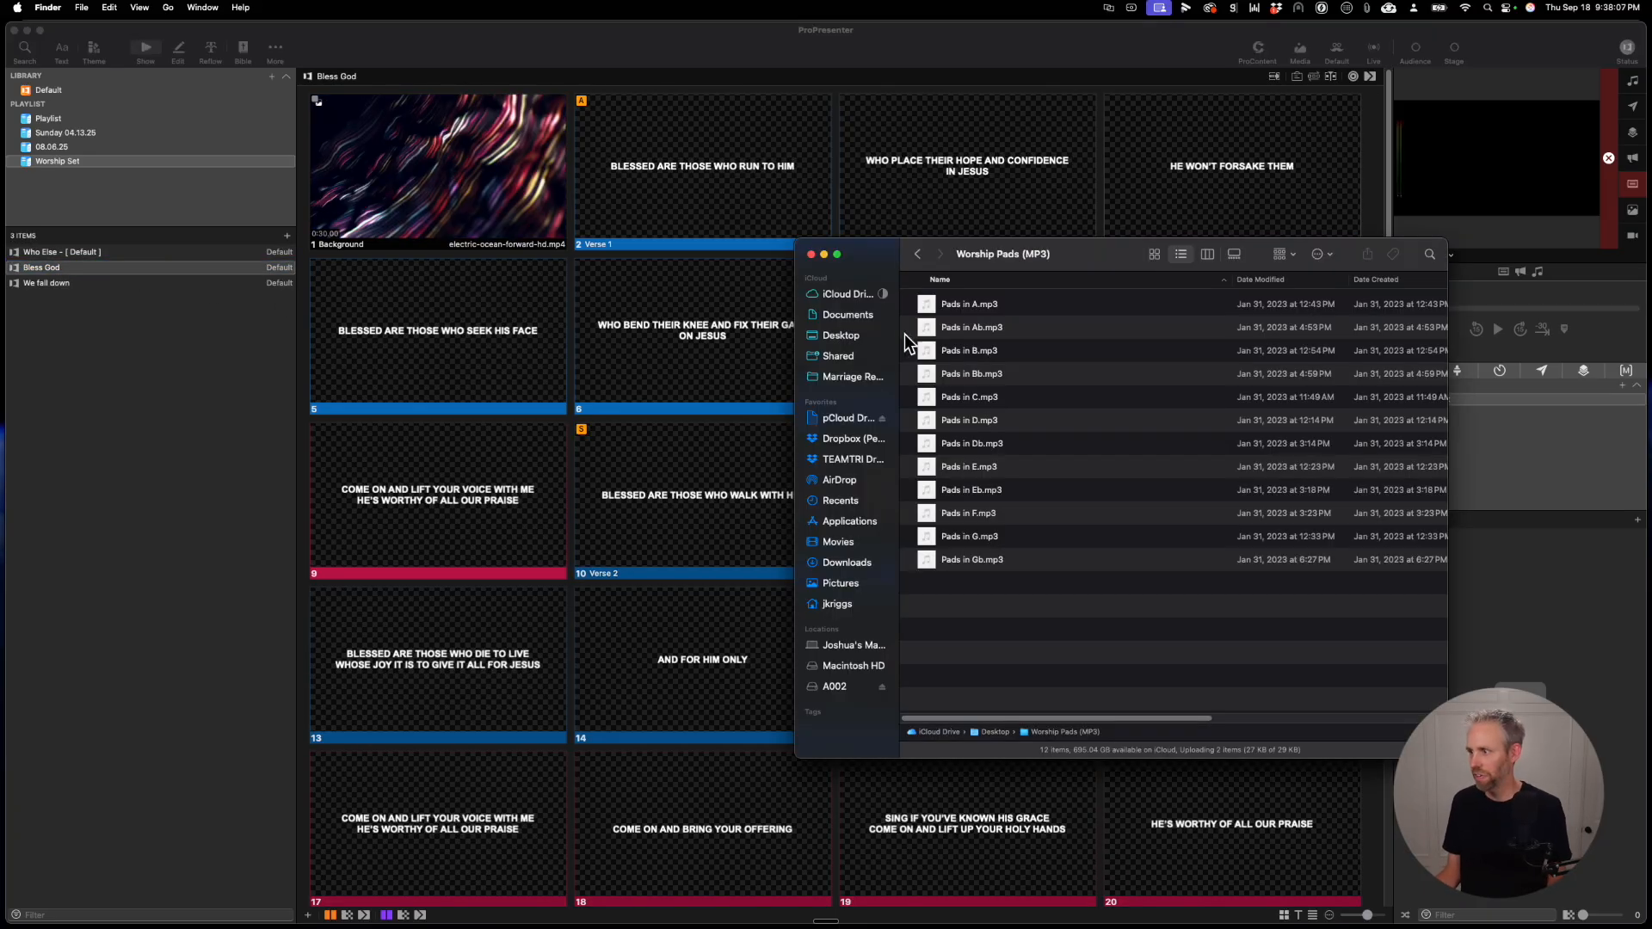
drag(930, 417, 498, 179)
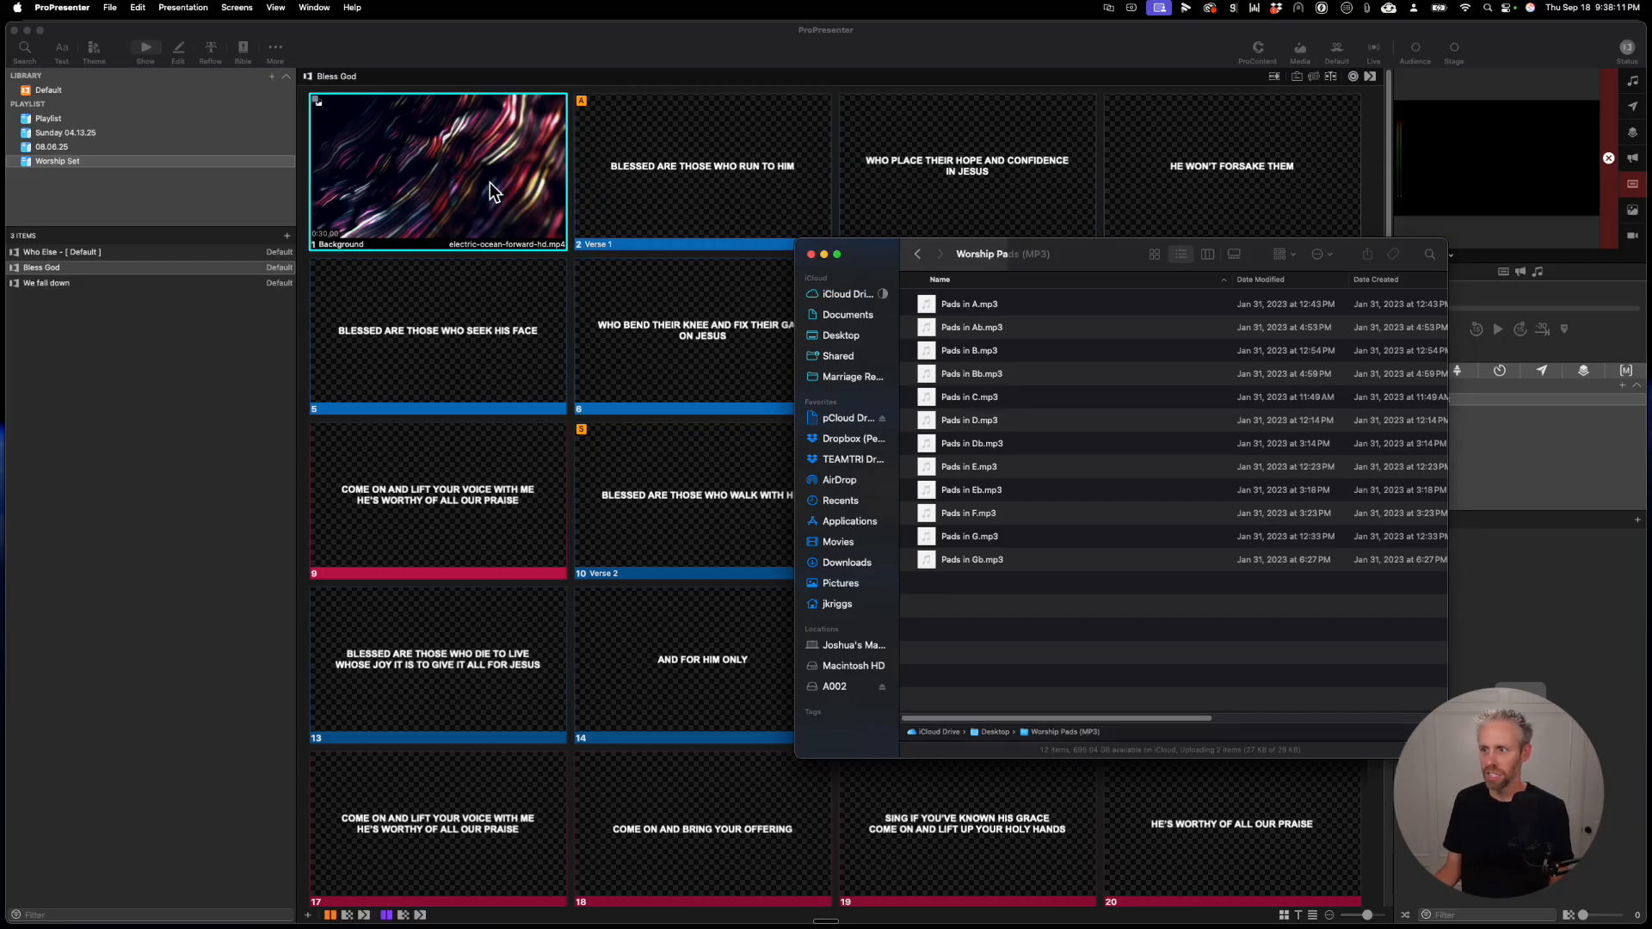
click(805, 362)
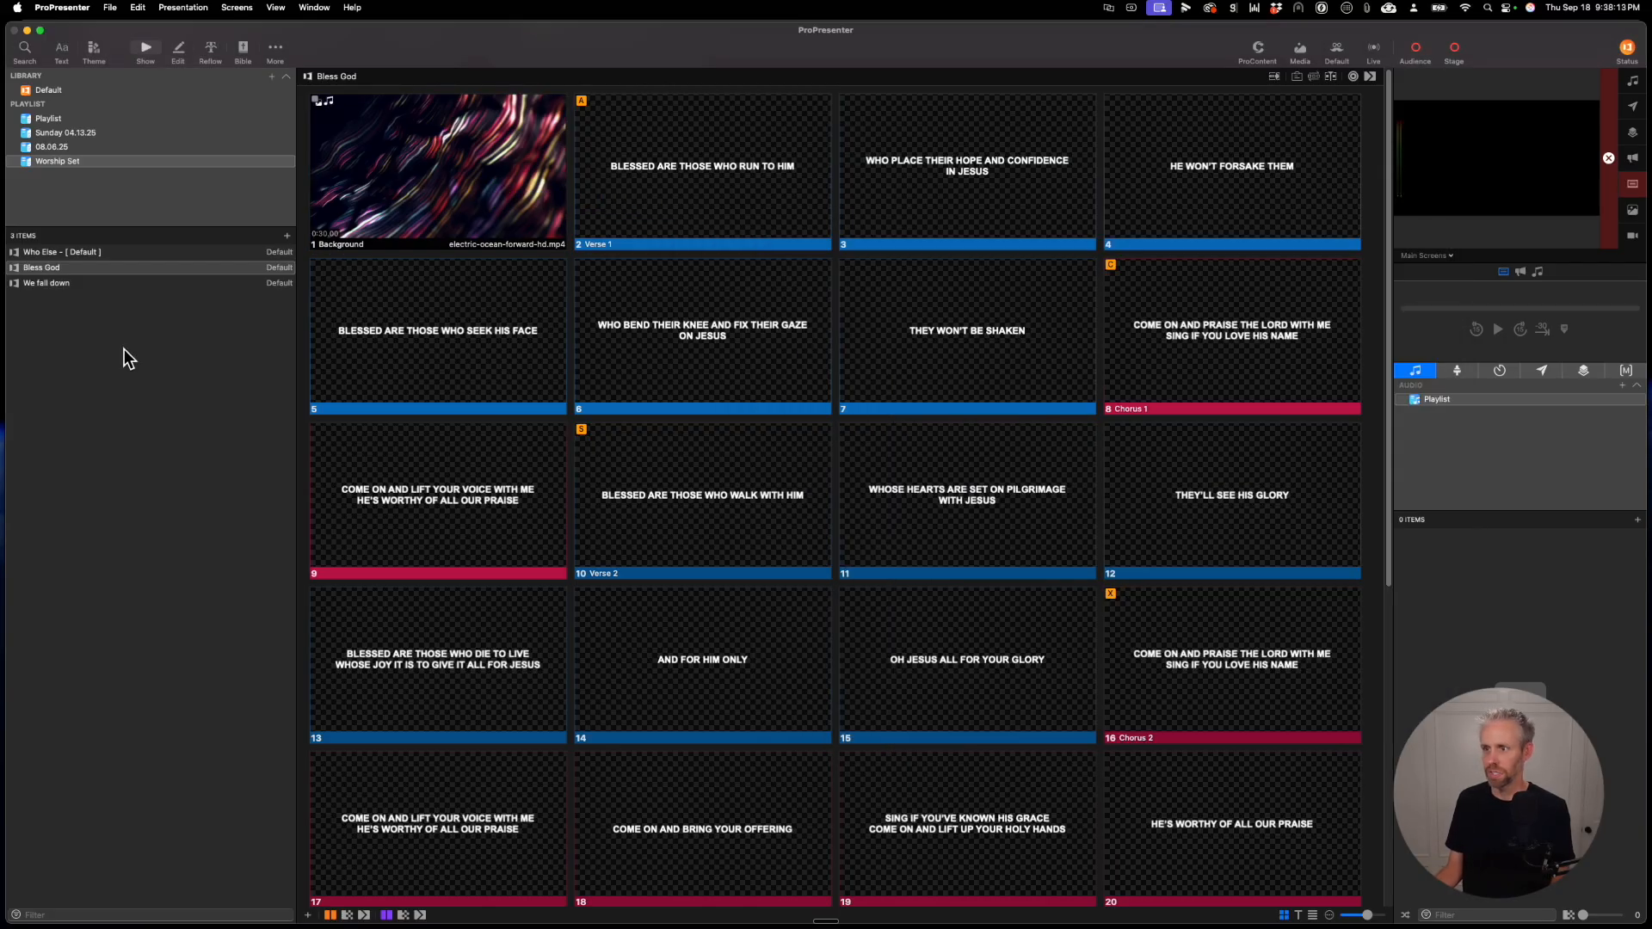
Step: Attach Pads in G.mp3 from the Worship Pads (MP3) folder to the Background slide of We fall down
click(125, 283)
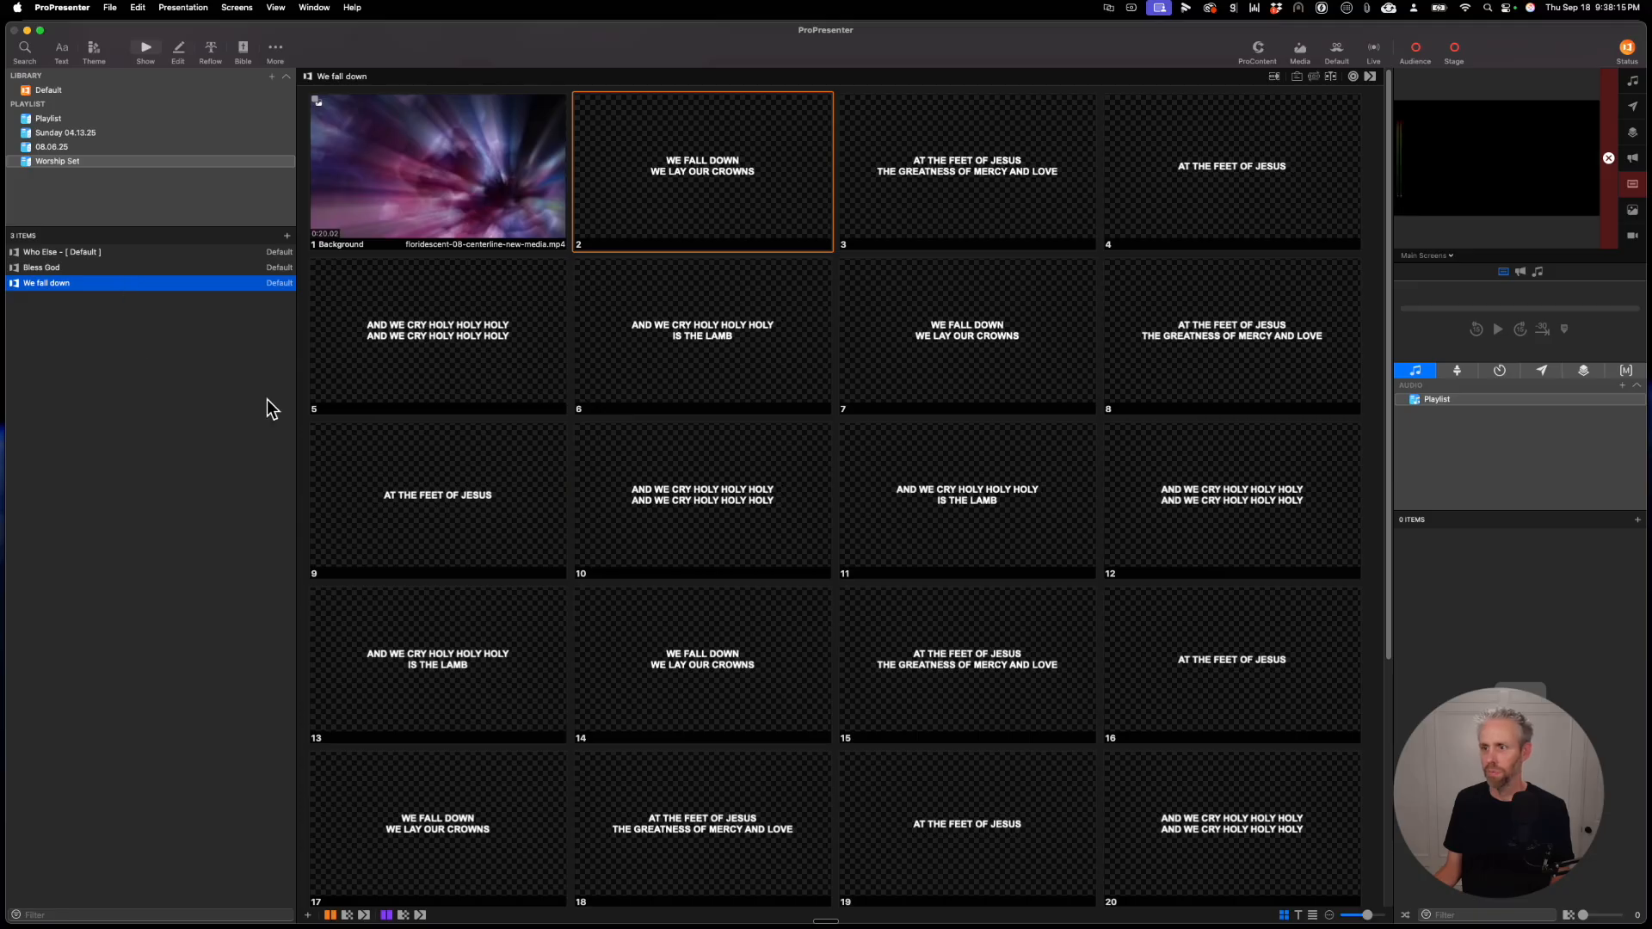
key(super+Tab)
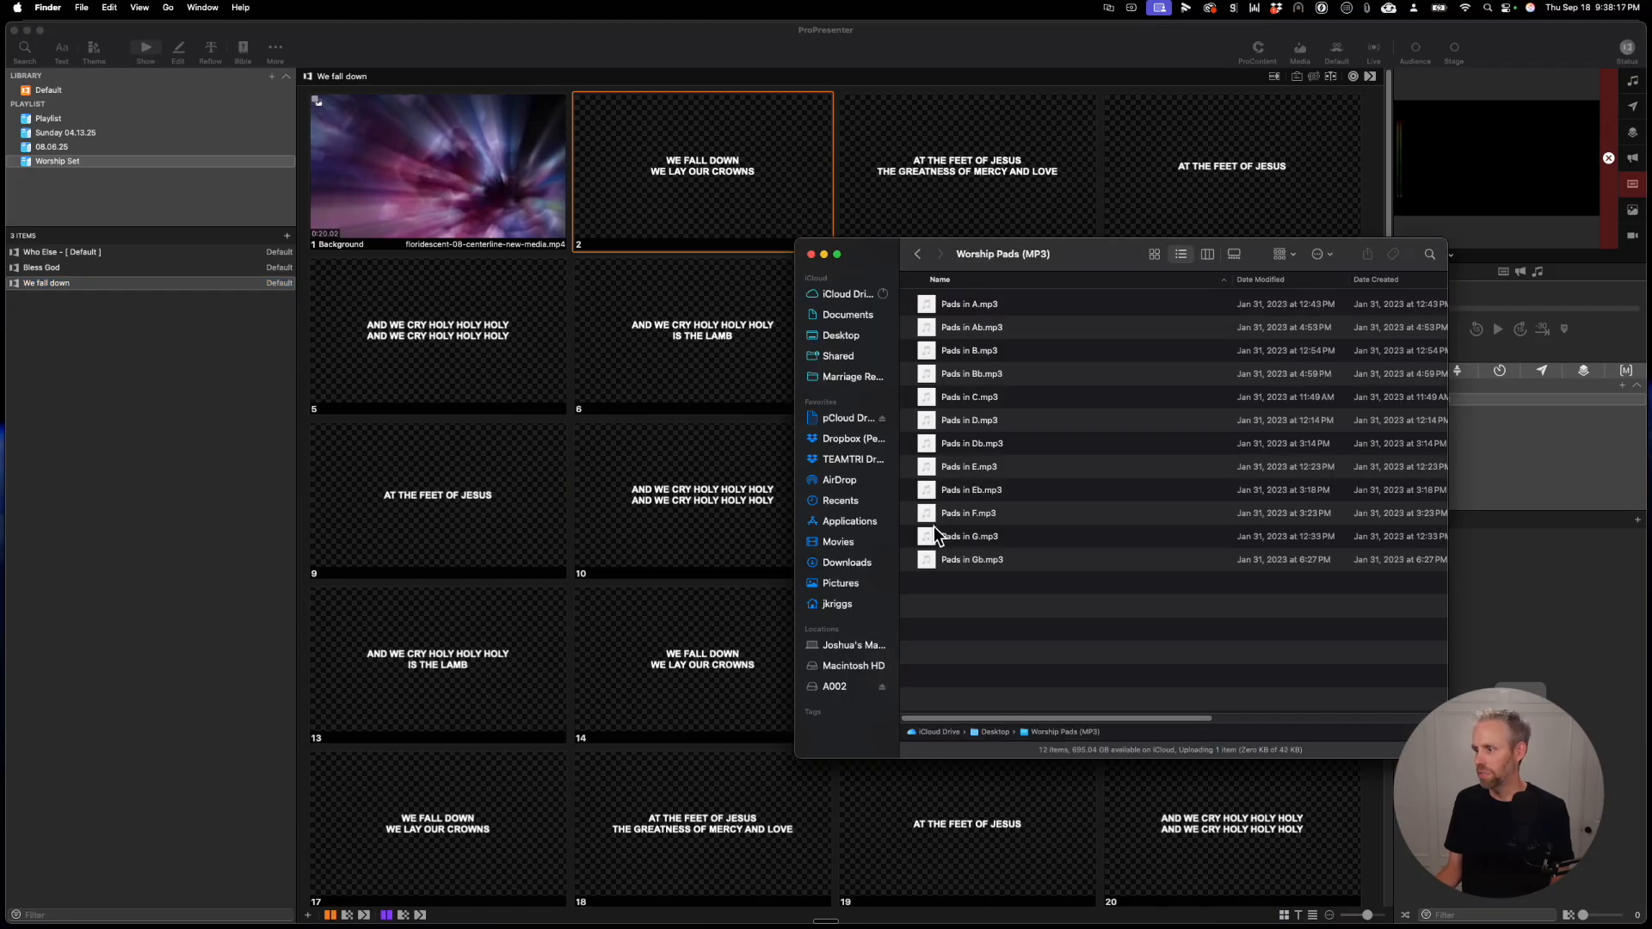
drag(933, 526, 539, 173)
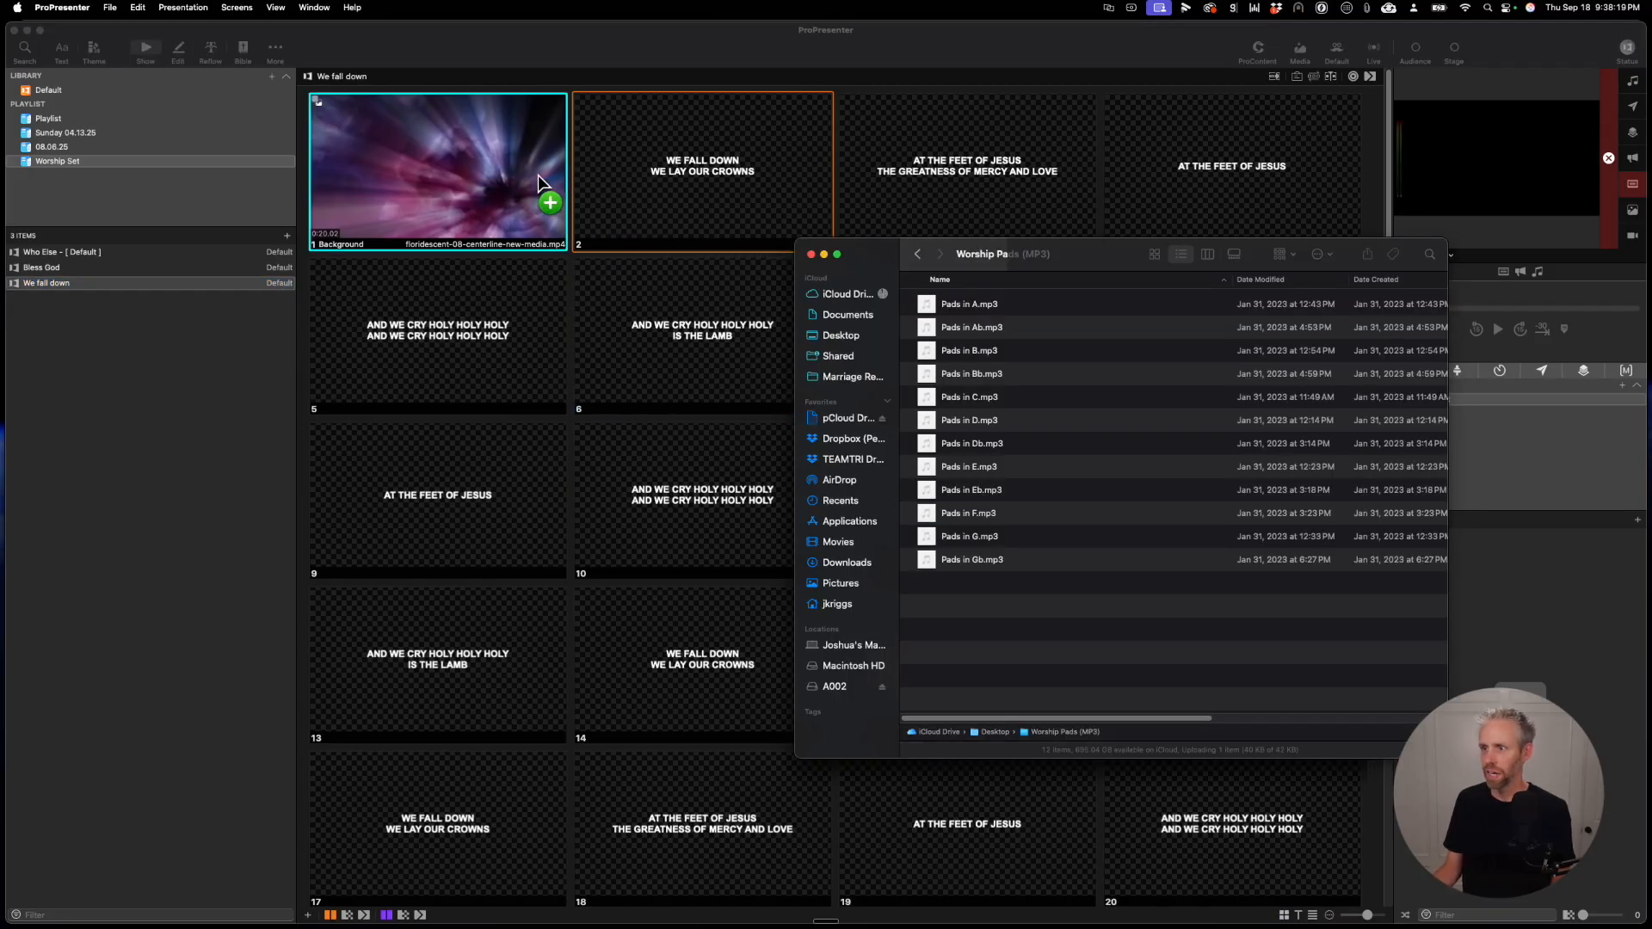
click(845, 334)
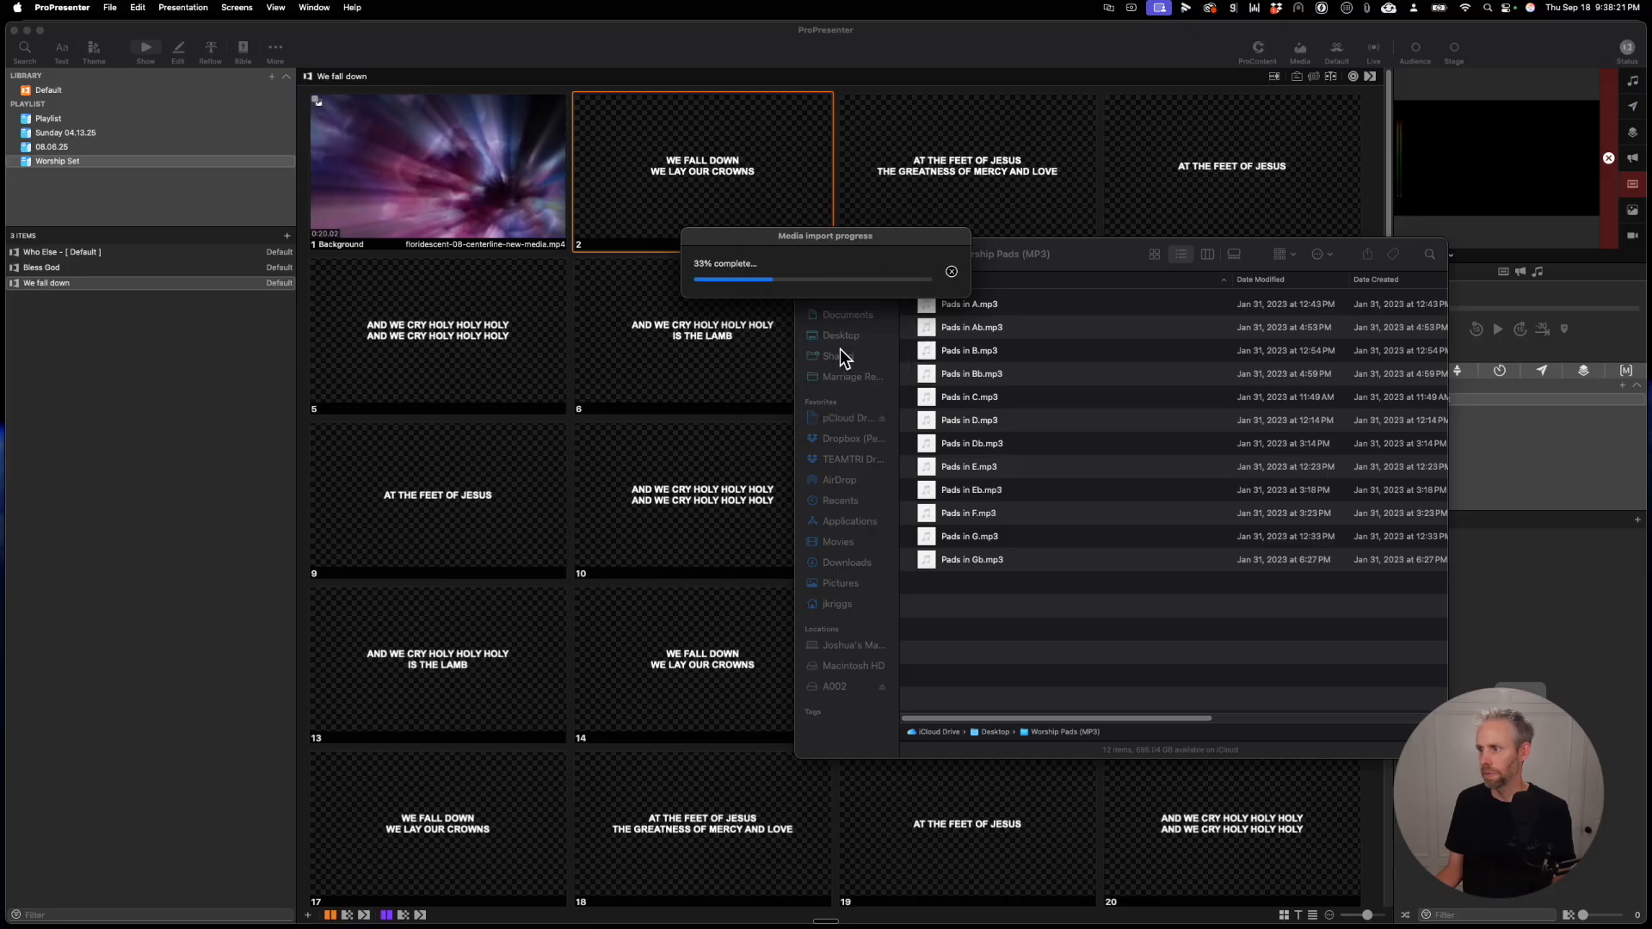
Step: Trigger the Background slide of Who Else, view the audio playback, and advance through the lyrics to slide 5
click(209, 252)
click(423, 162)
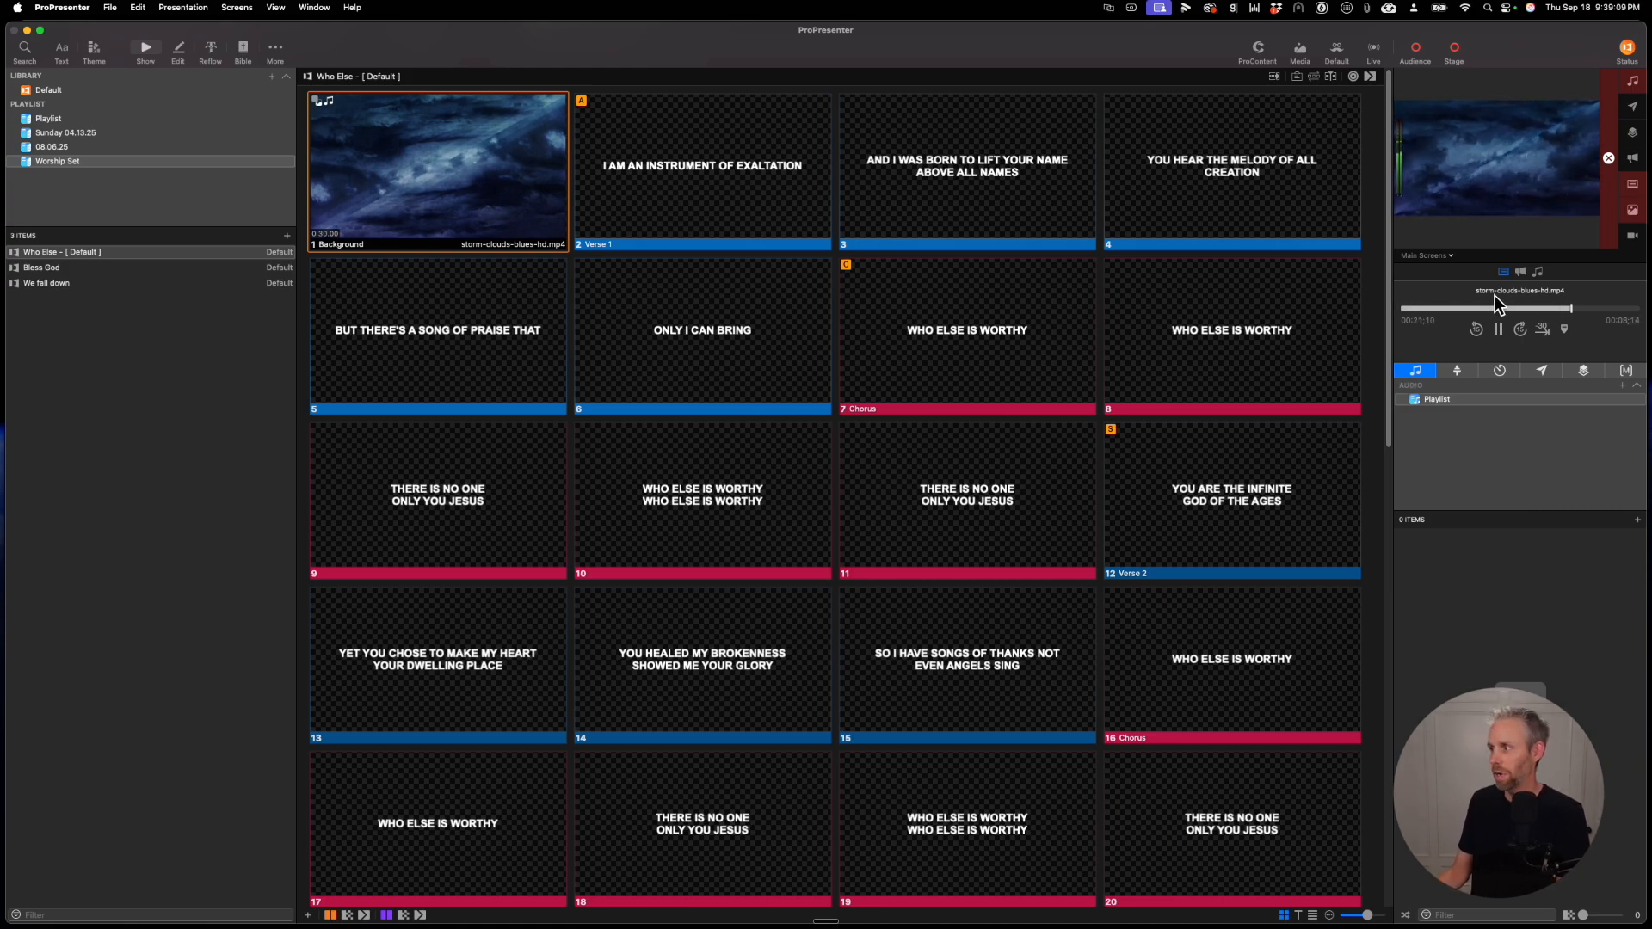
click(1538, 271)
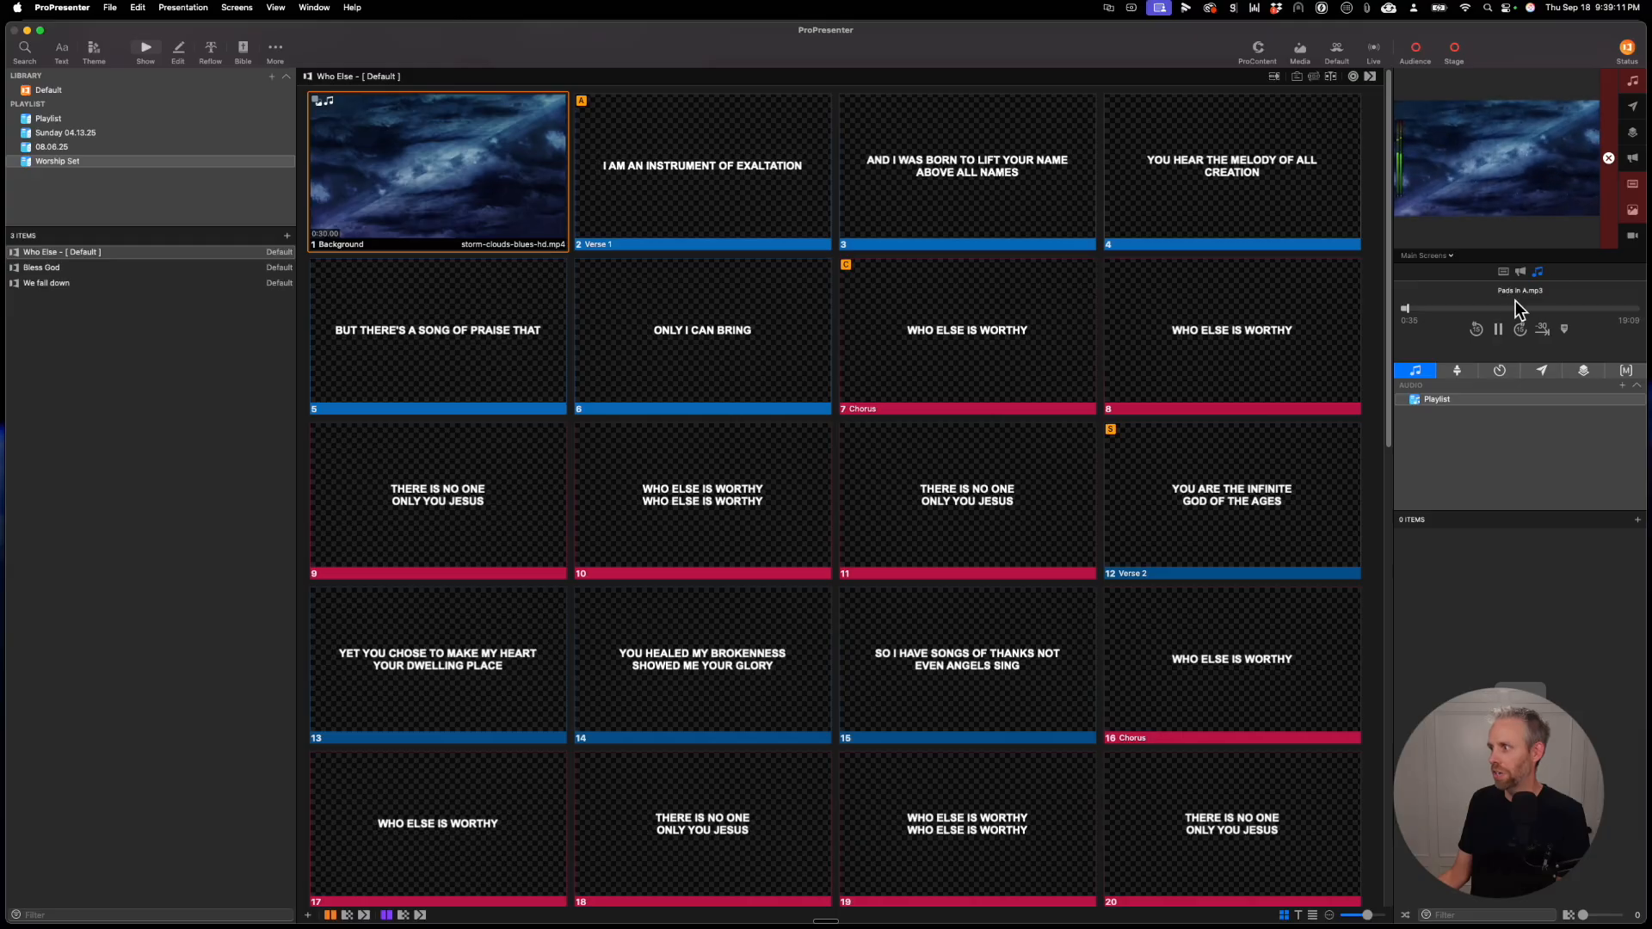
click(785, 193)
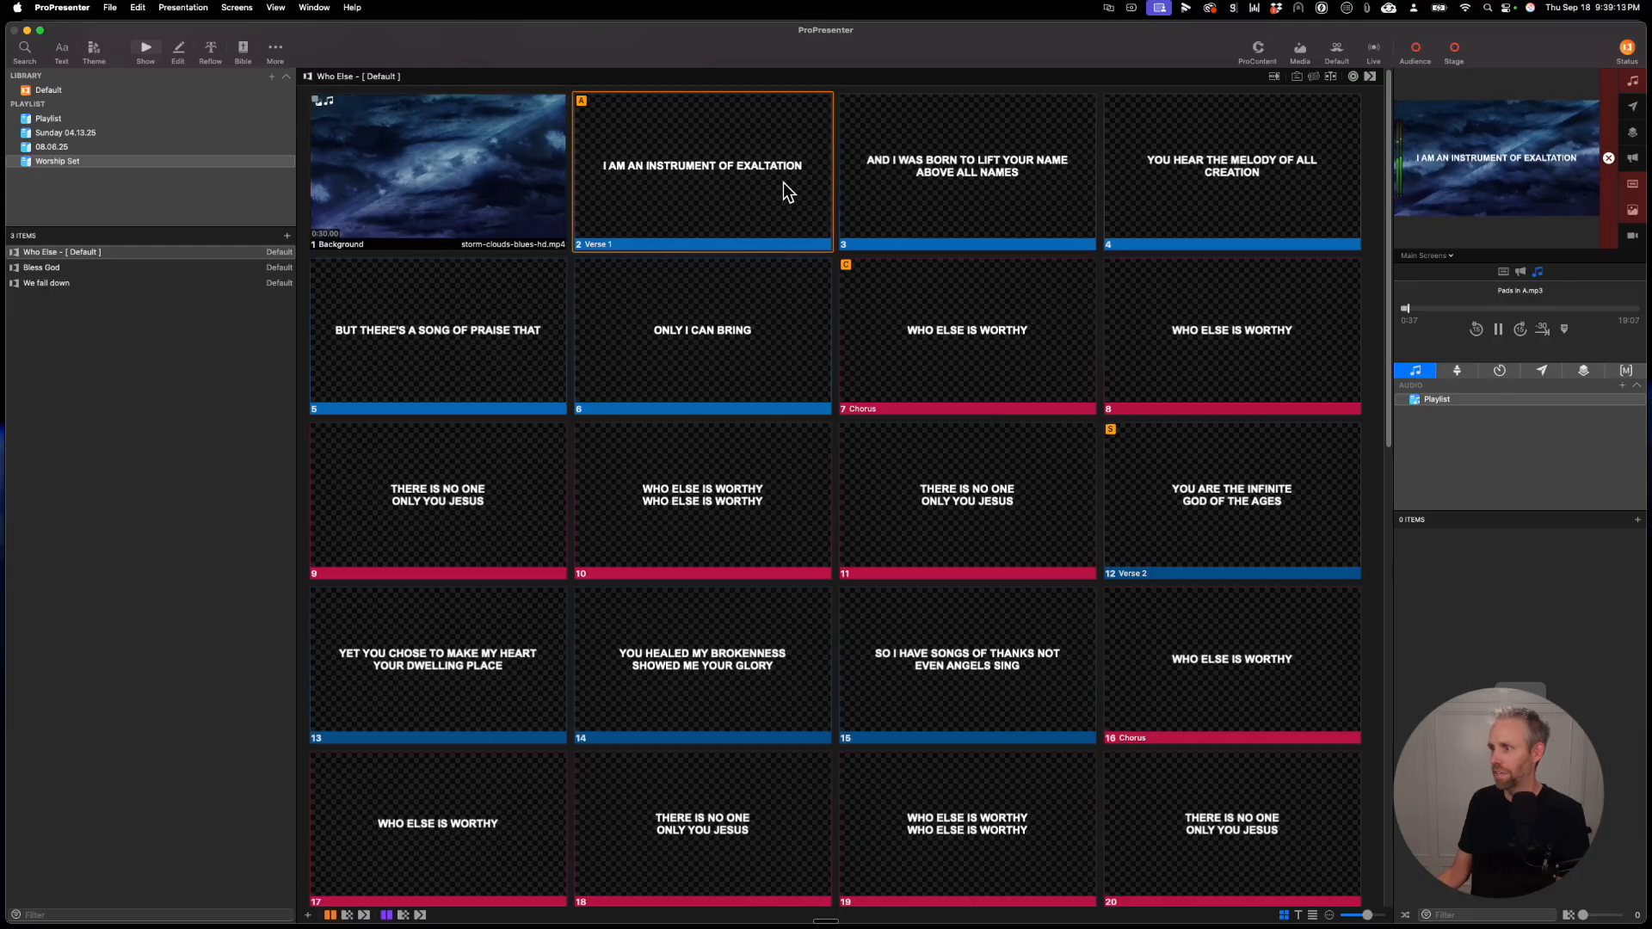
key(Right)
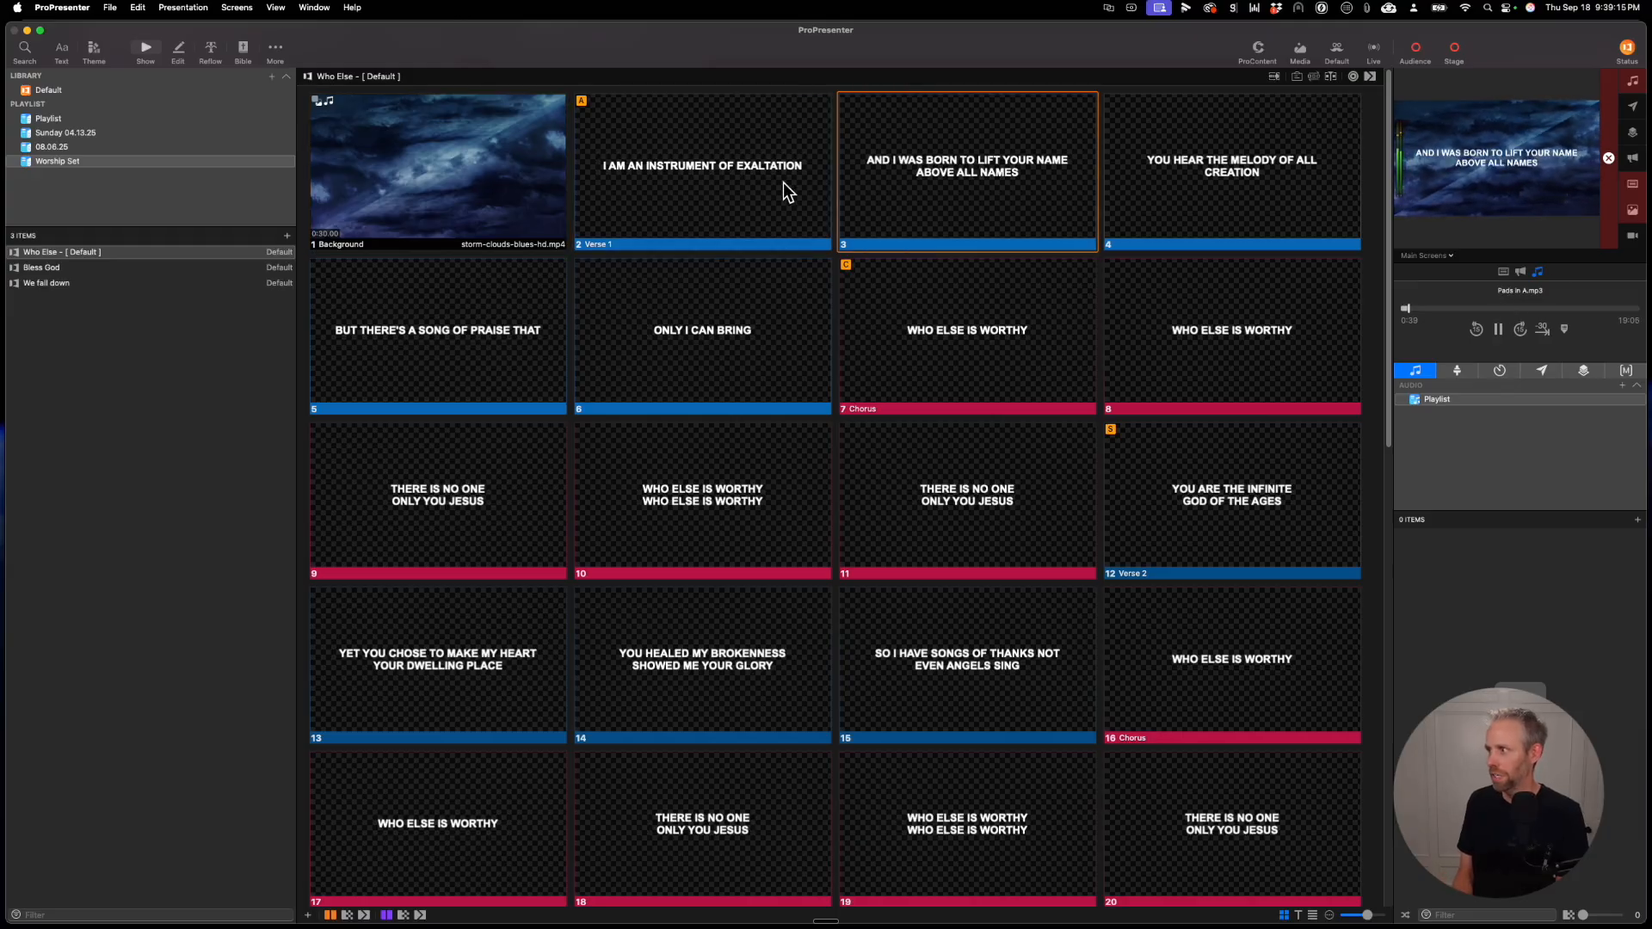
key(Right)
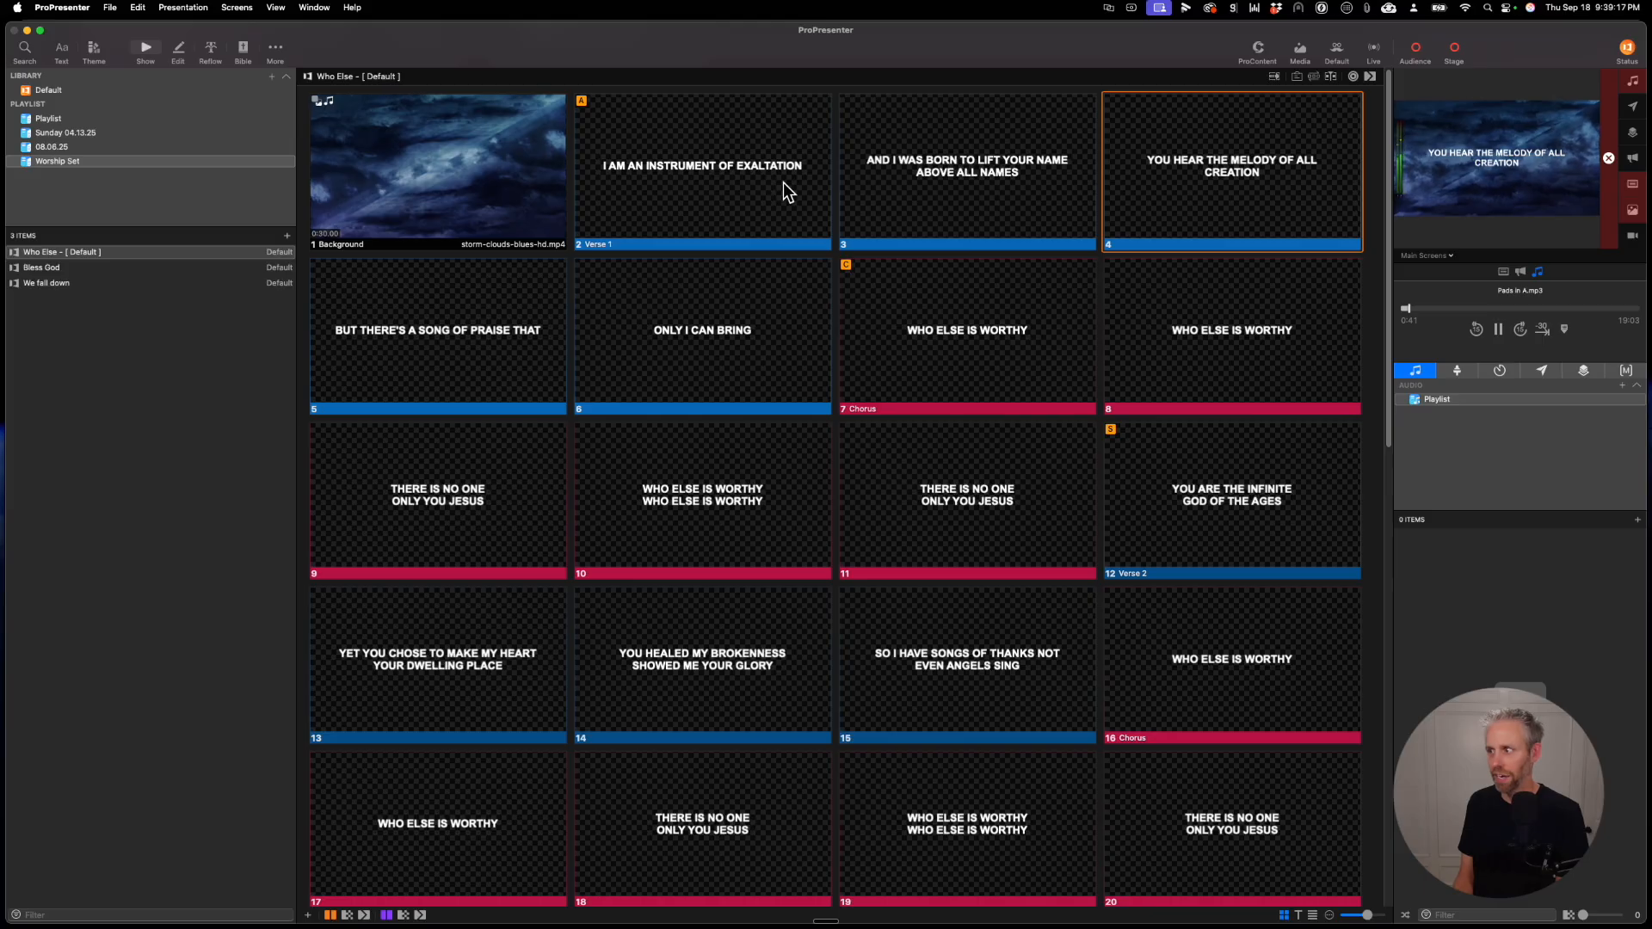
key(Right)
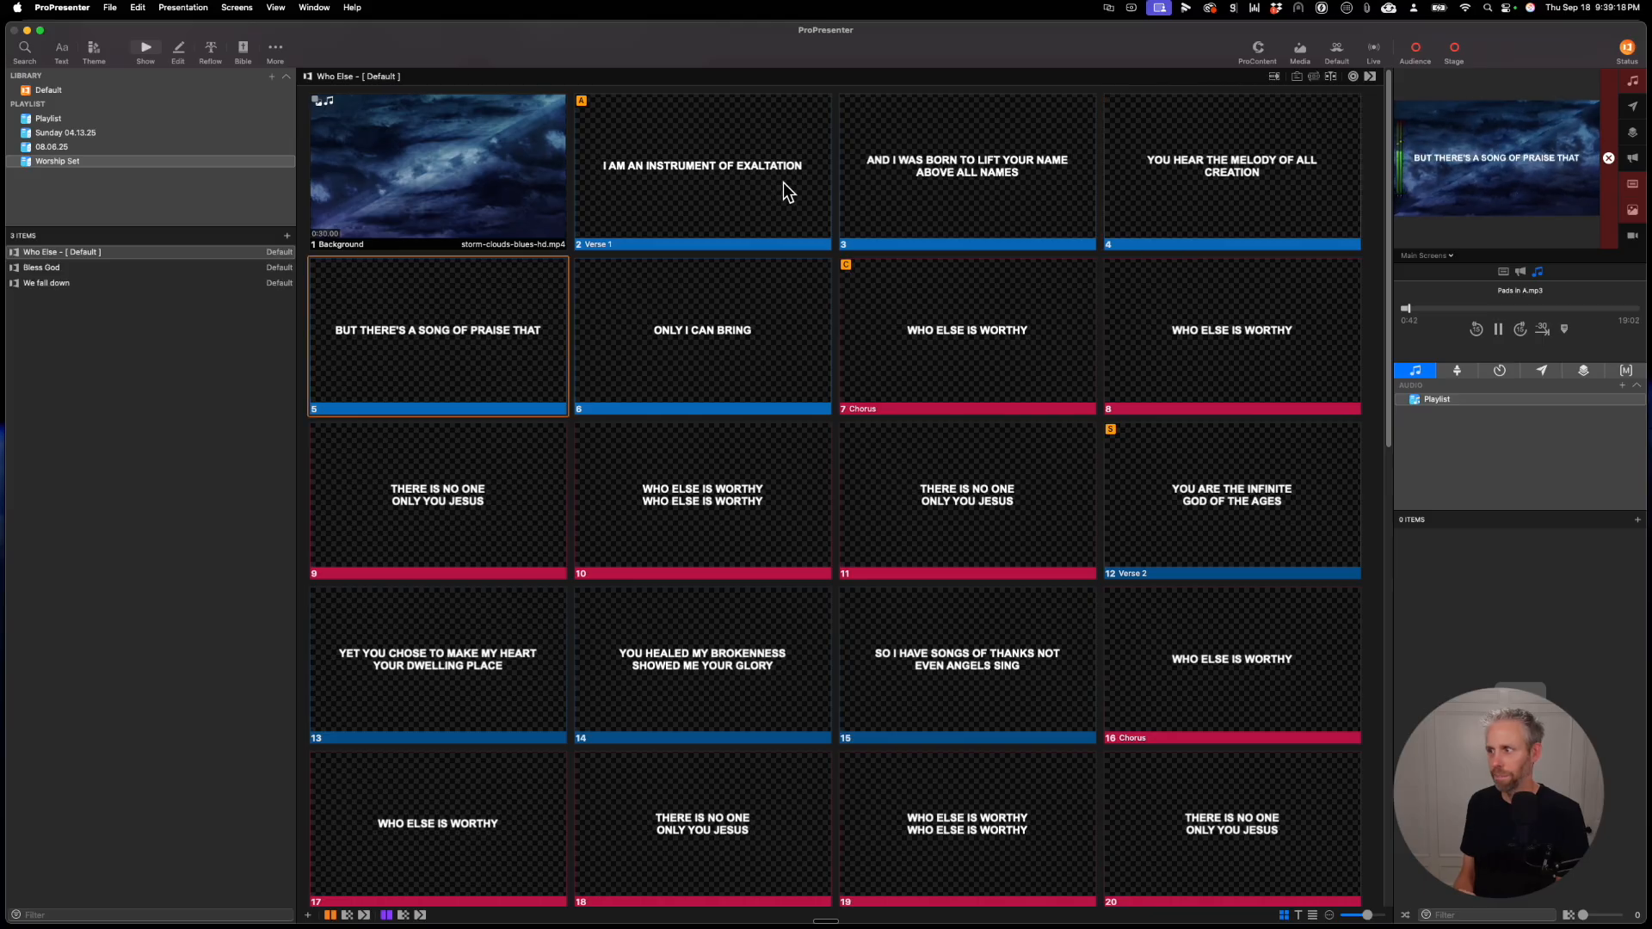
Step: Trigger the Background slide of Bless God, advance to slide 3, and clear all output layers
click(239, 269)
click(433, 164)
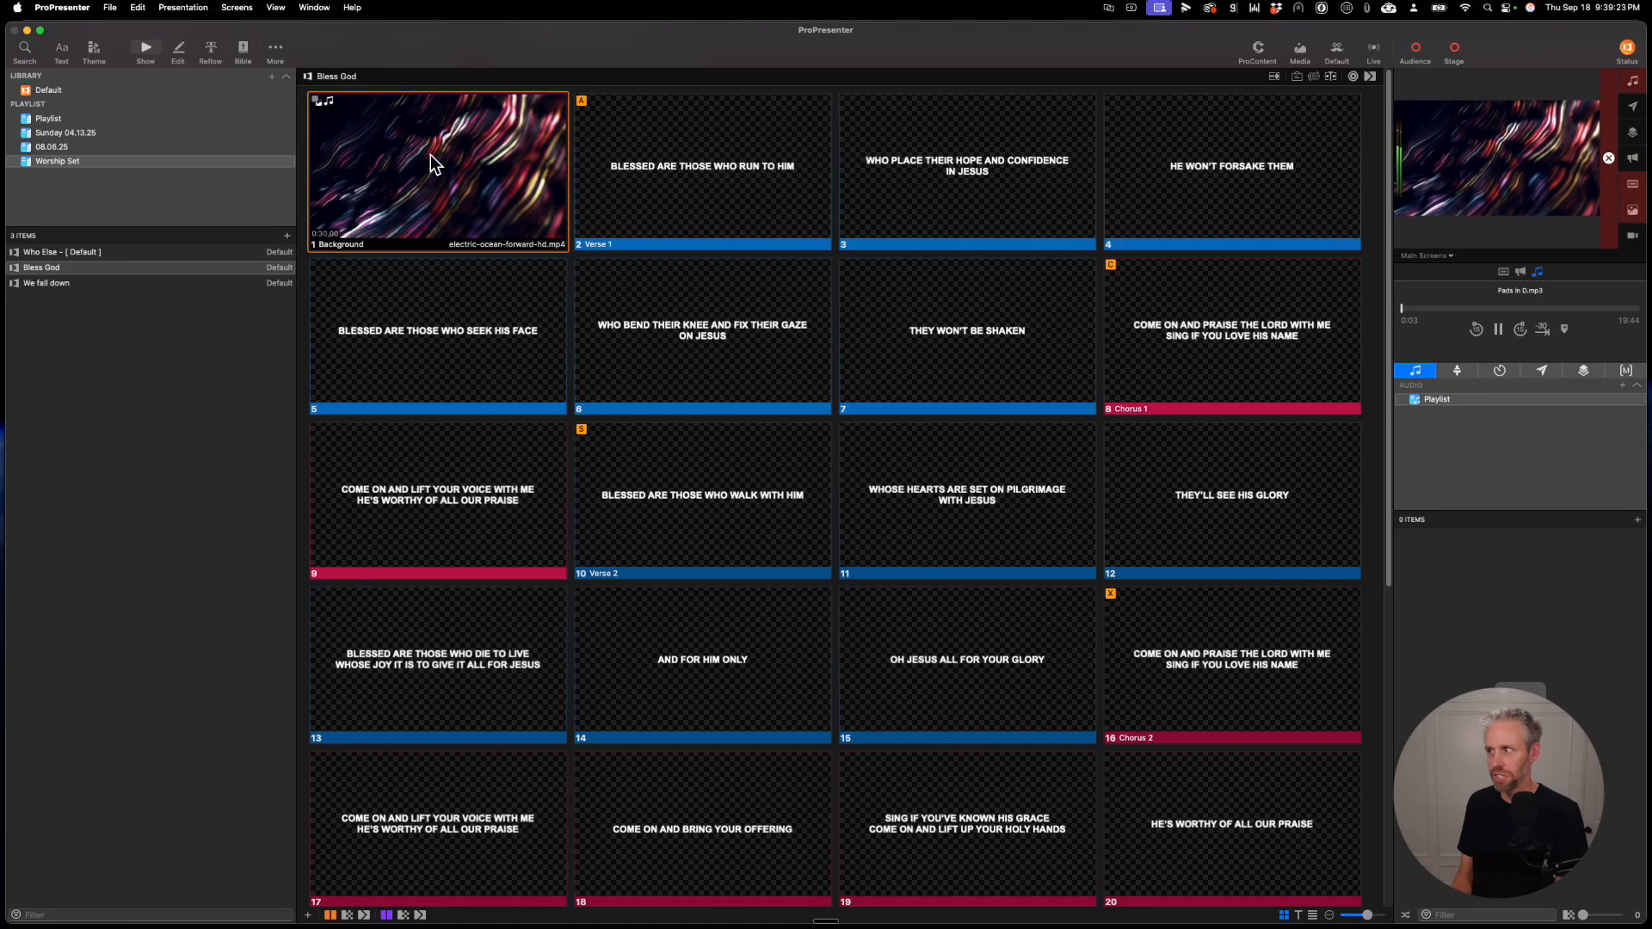
key(Right)
key(Right)
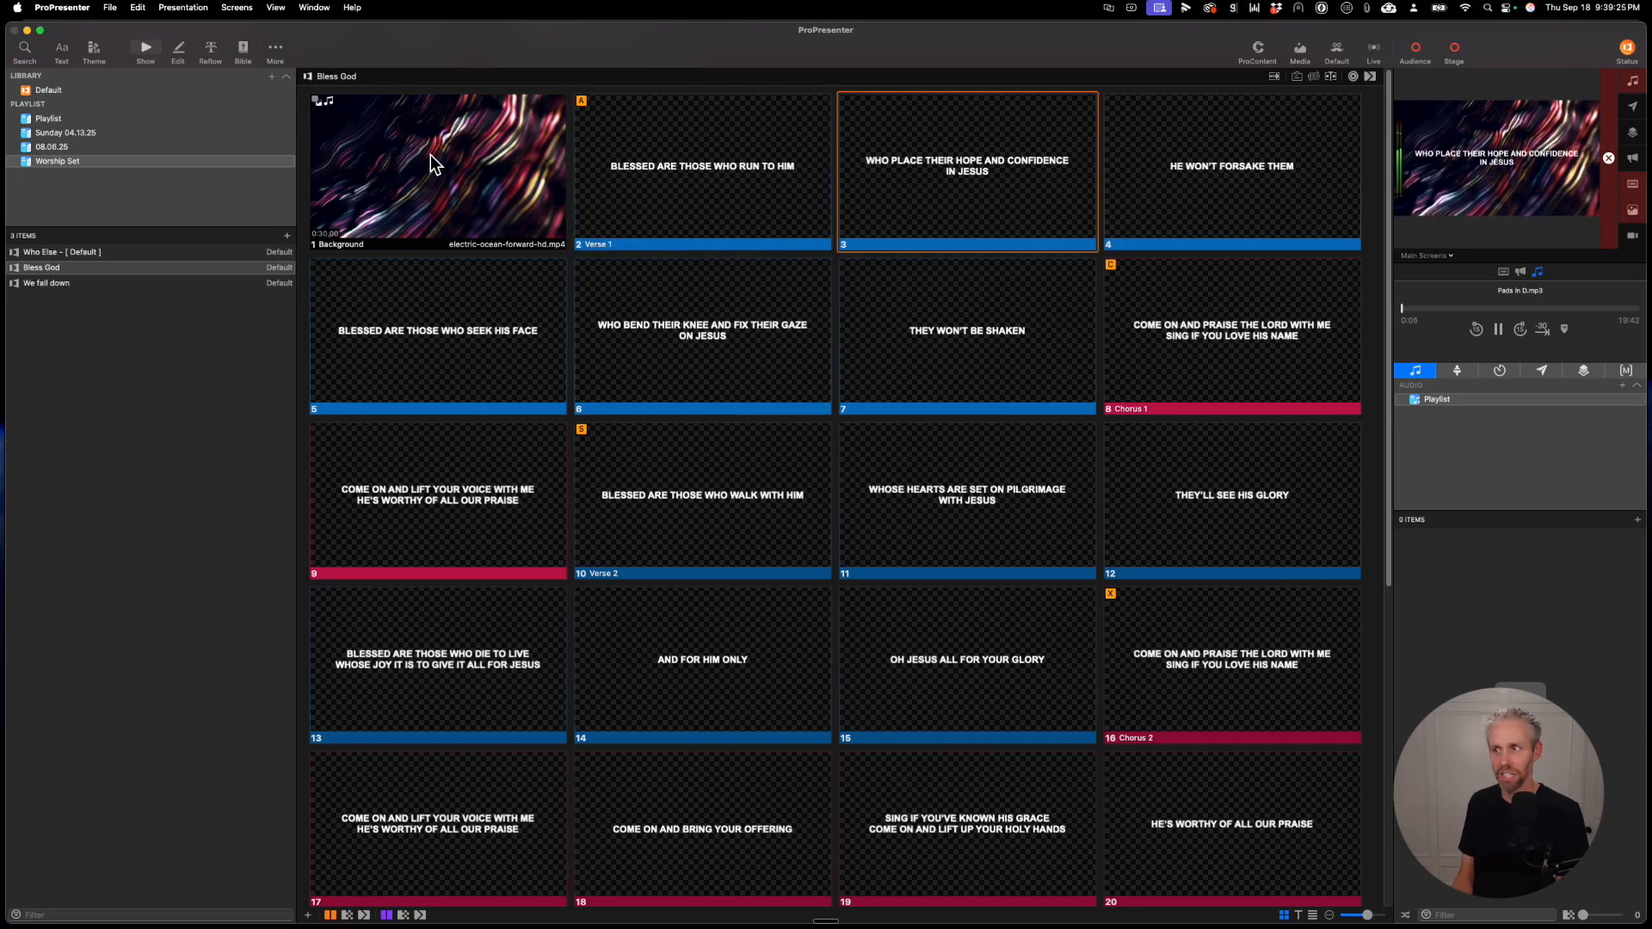
click(1608, 157)
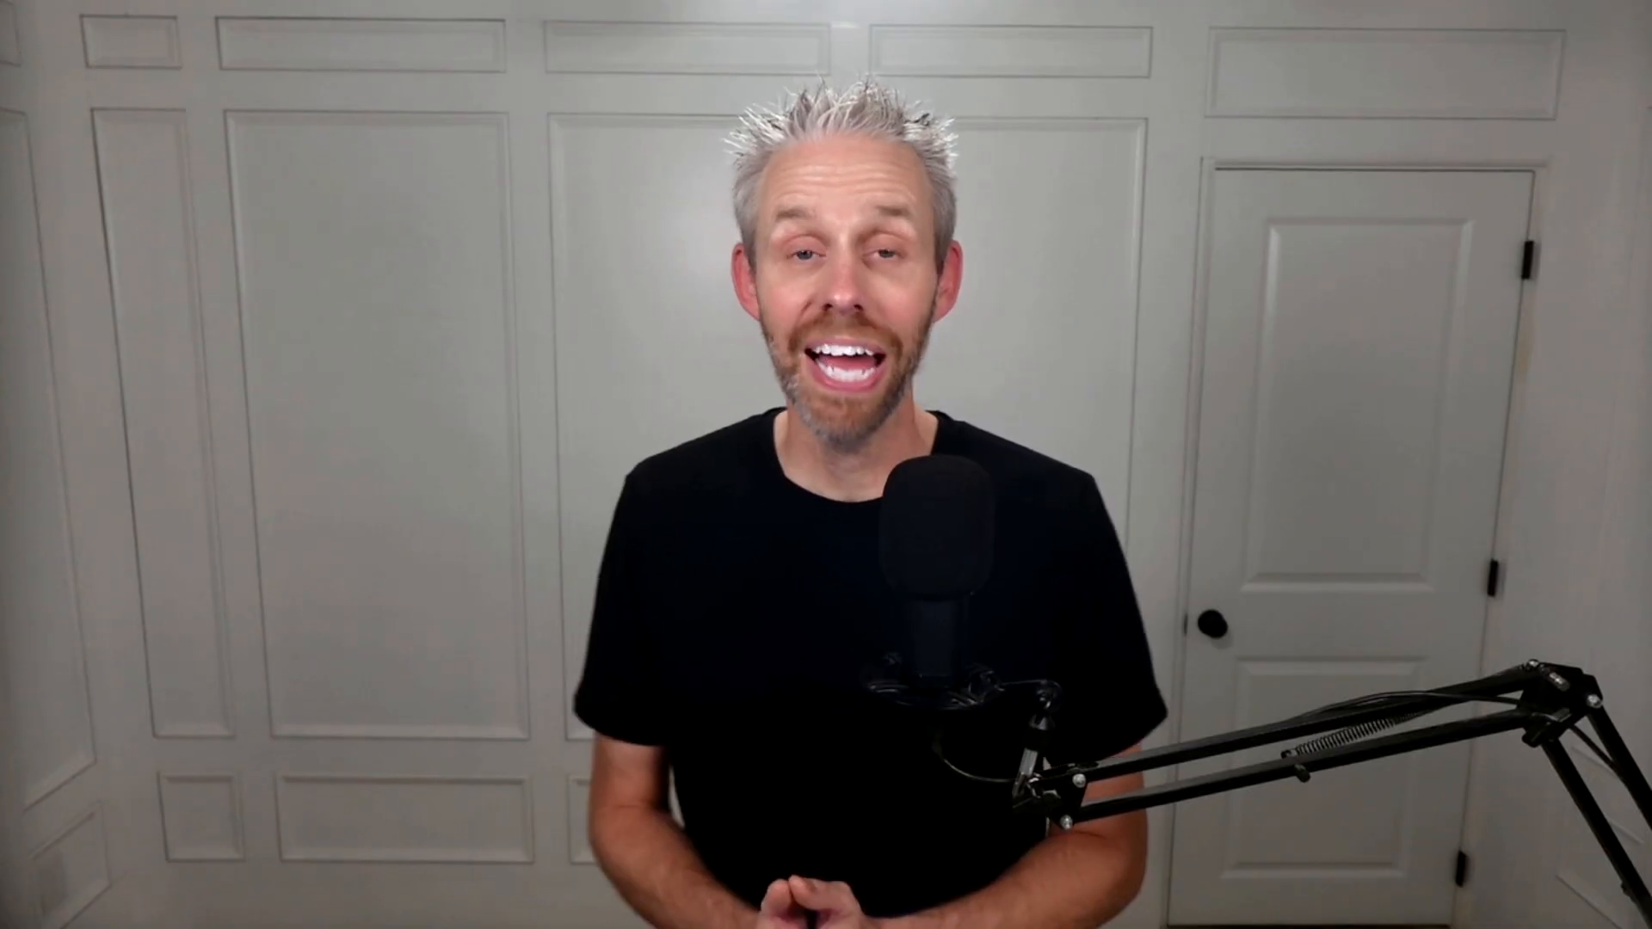